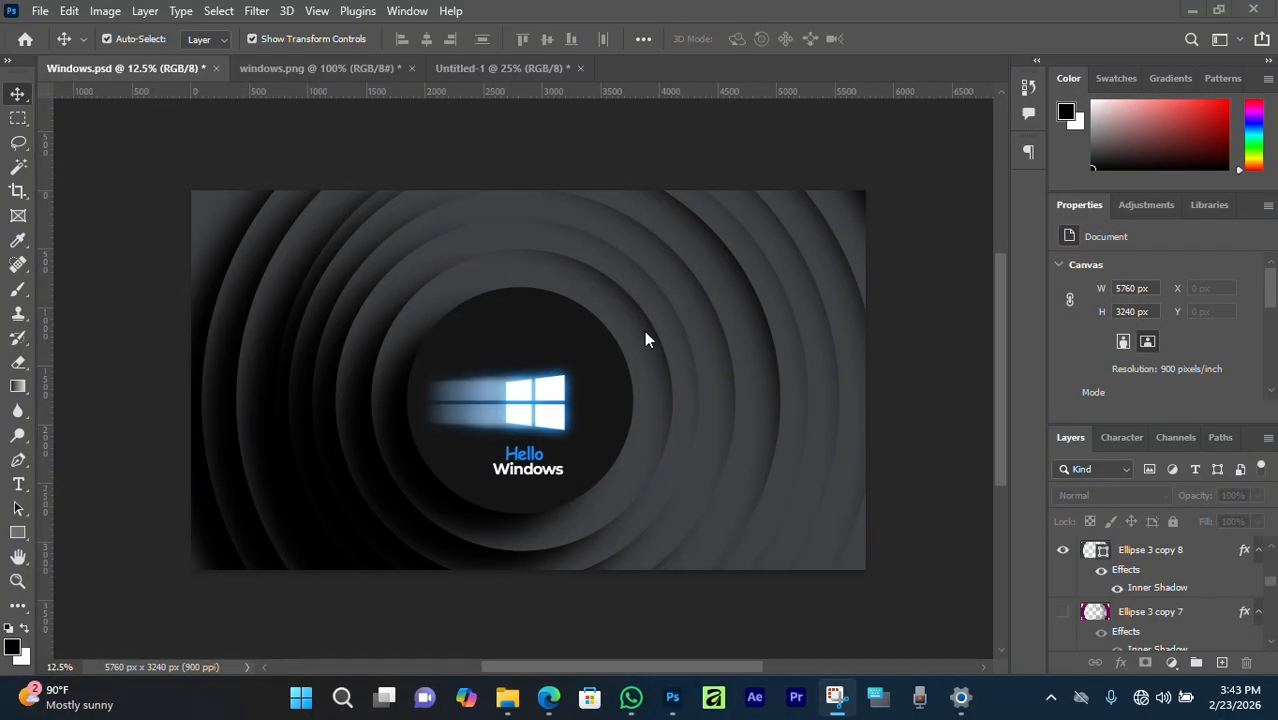
Start a new document with Ctrl+N, showing the 1920 x 1080 px Custom preset.
{"action": "key", "text": "ctrl+n"}
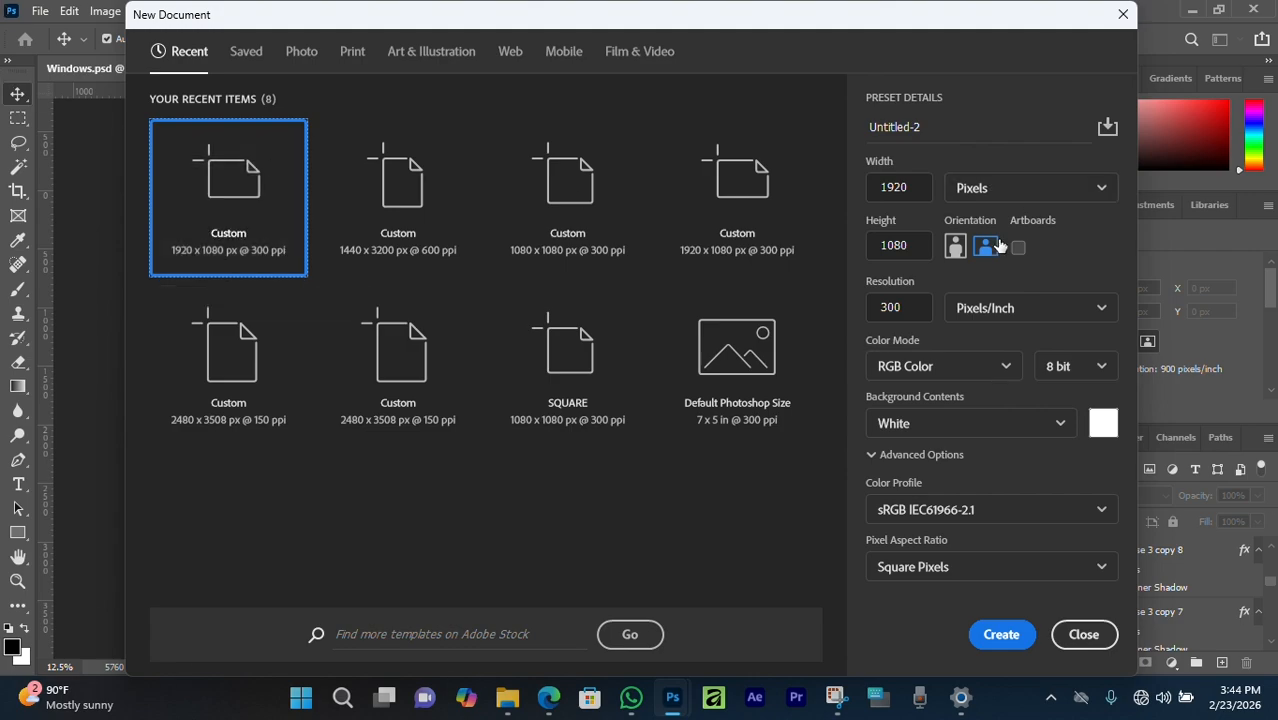
Change the resolution to 900 pixels/inch and create the blank 1920 x 1080 px document.
{"action": "double_click", "coordinate": [905, 308]}
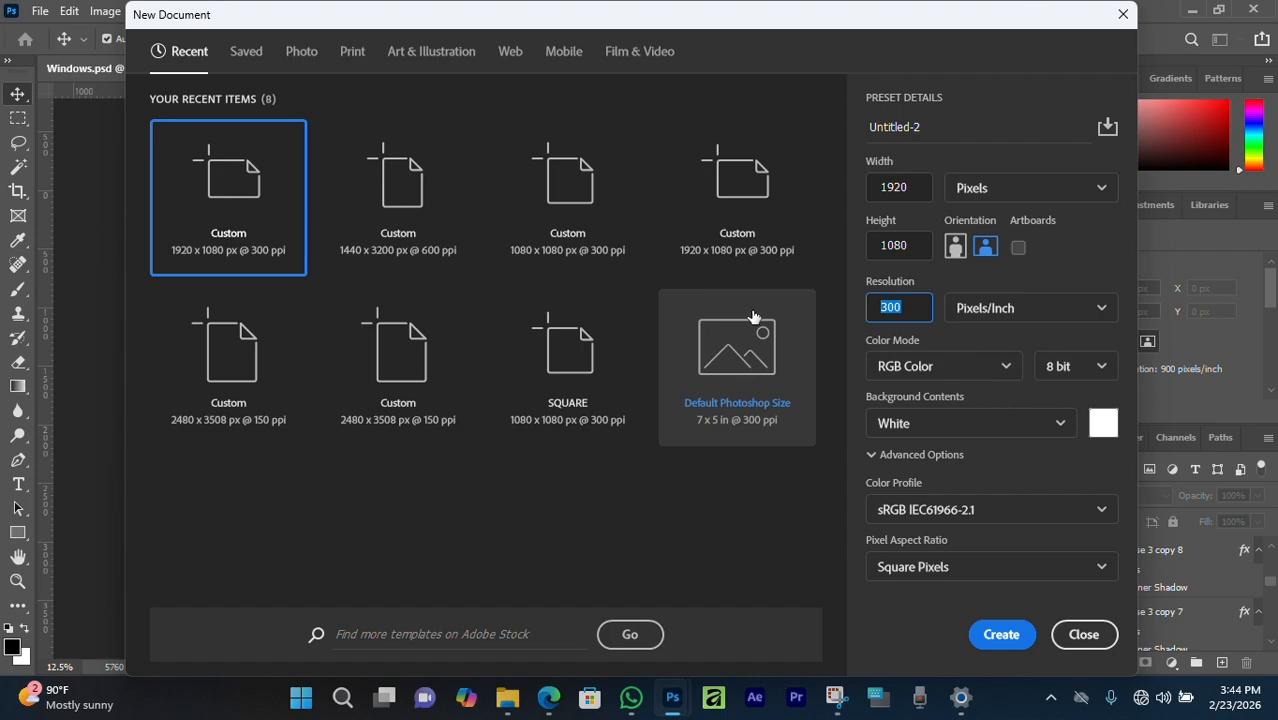
{"action": "type", "text": "9"}
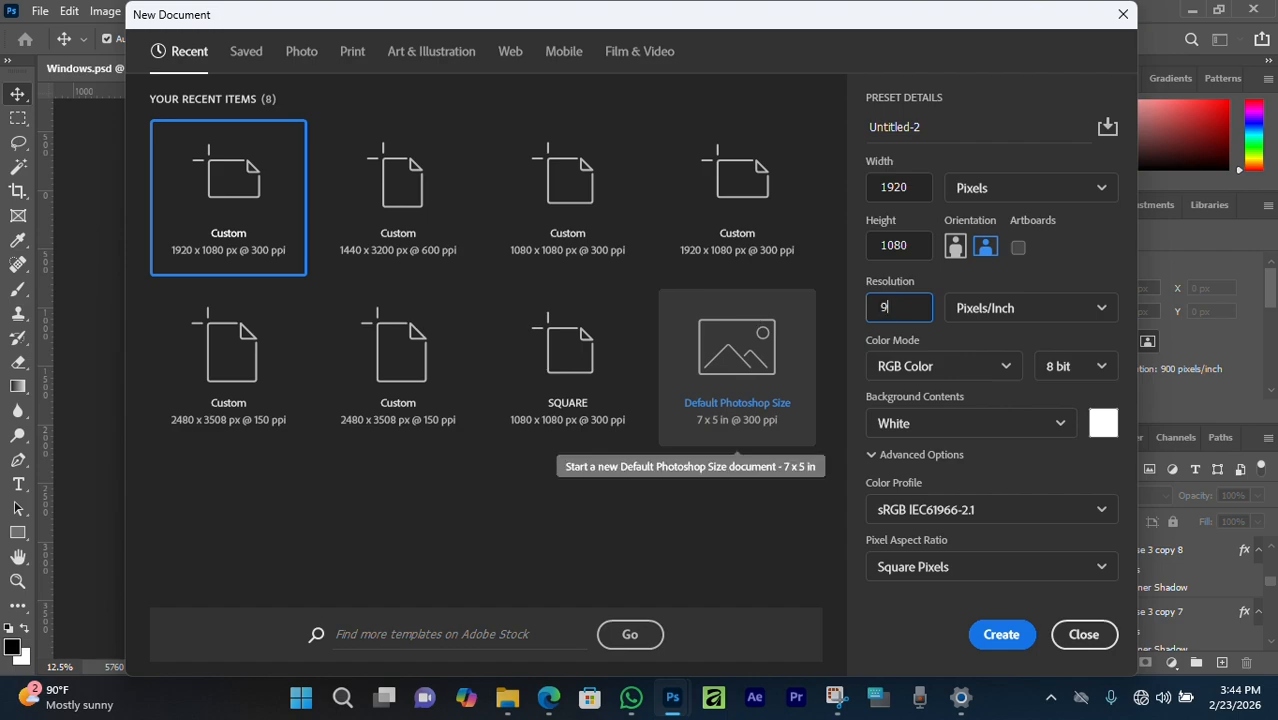
{"action": "left_click", "coordinate": [1001, 635]}
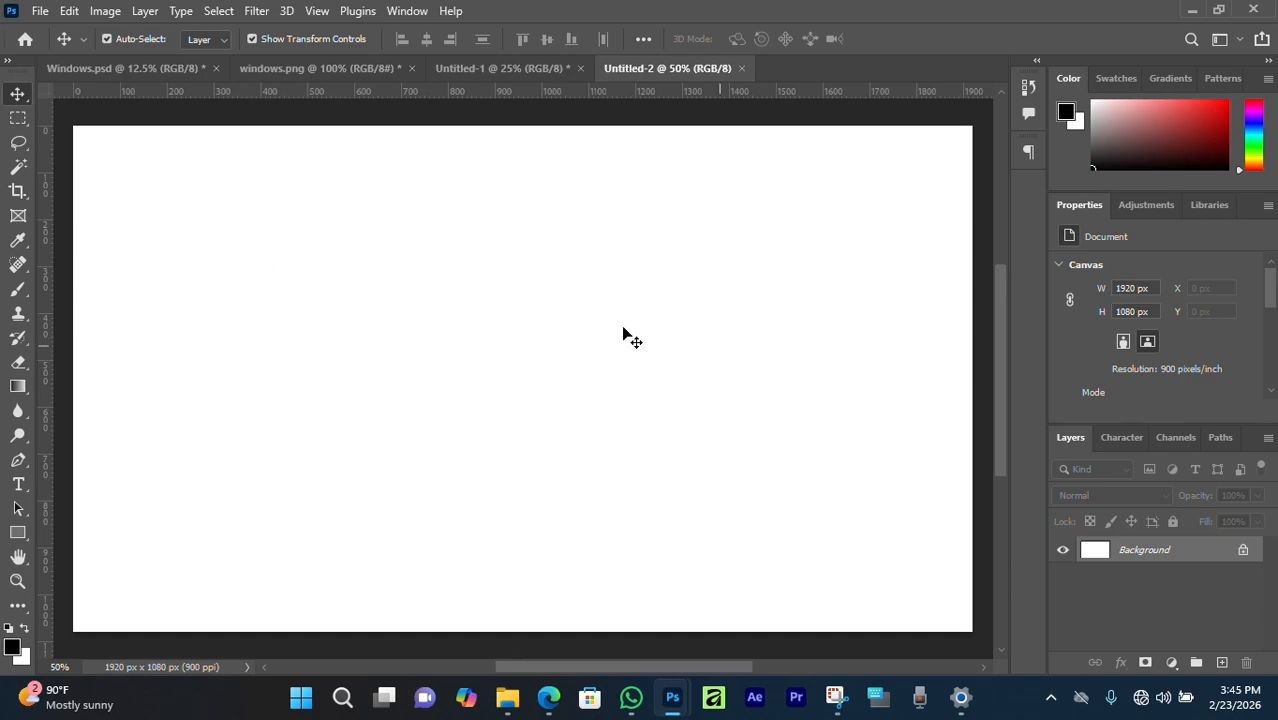
Copy the black rectangle's hex code 151515 from windows.png, then return to Untitled-2.
{"action": "left_click", "coordinate": [352, 70]}
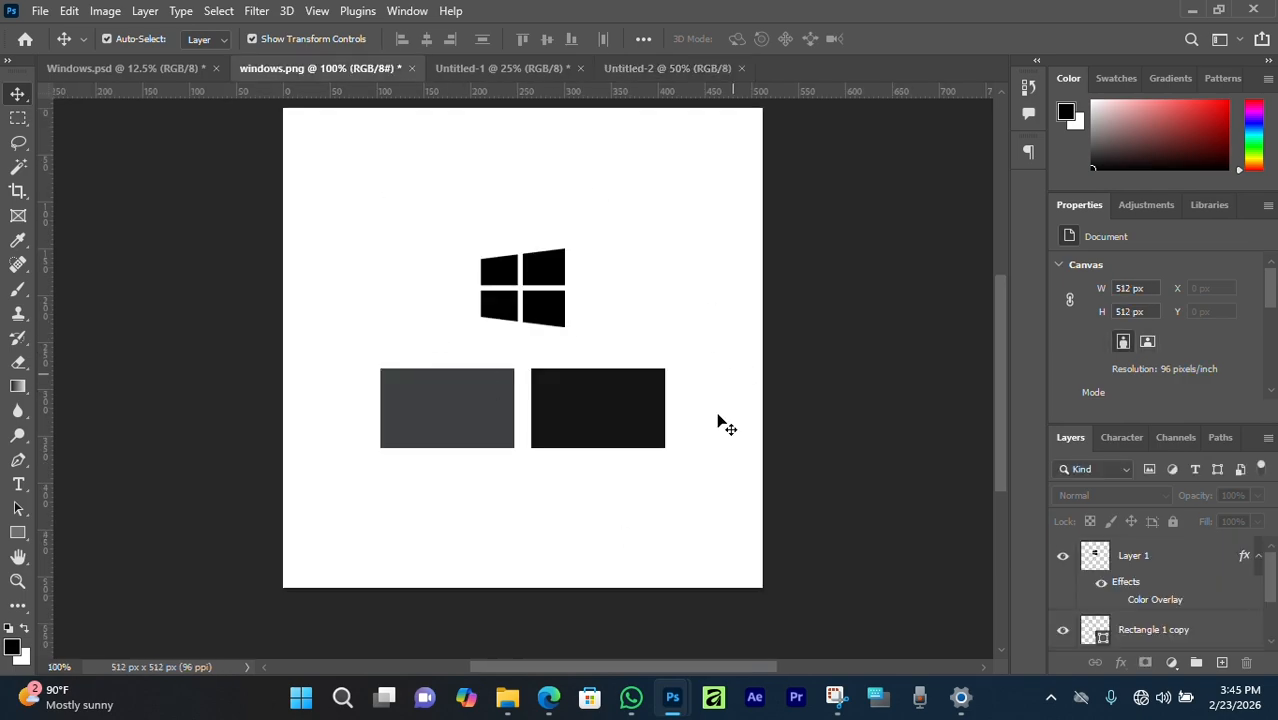
{"action": "left_click", "coordinate": [447, 415]}
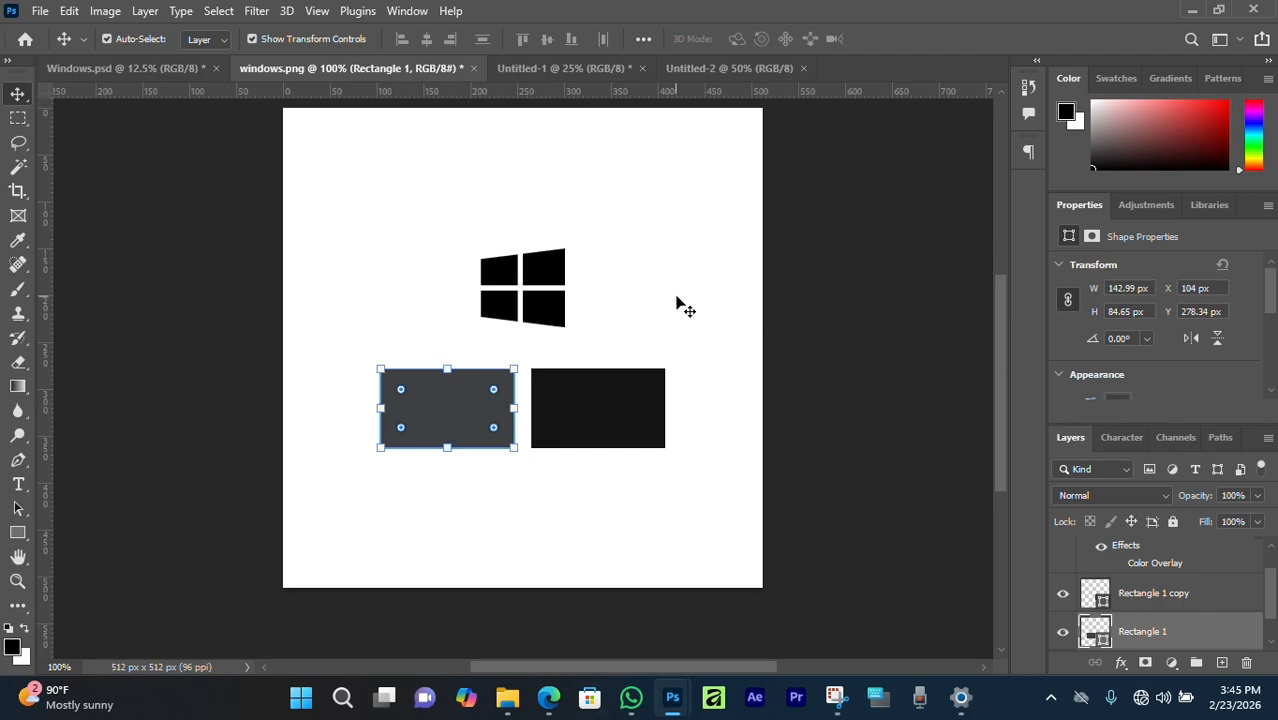
{"action": "left_click", "coordinate": [612, 395]}
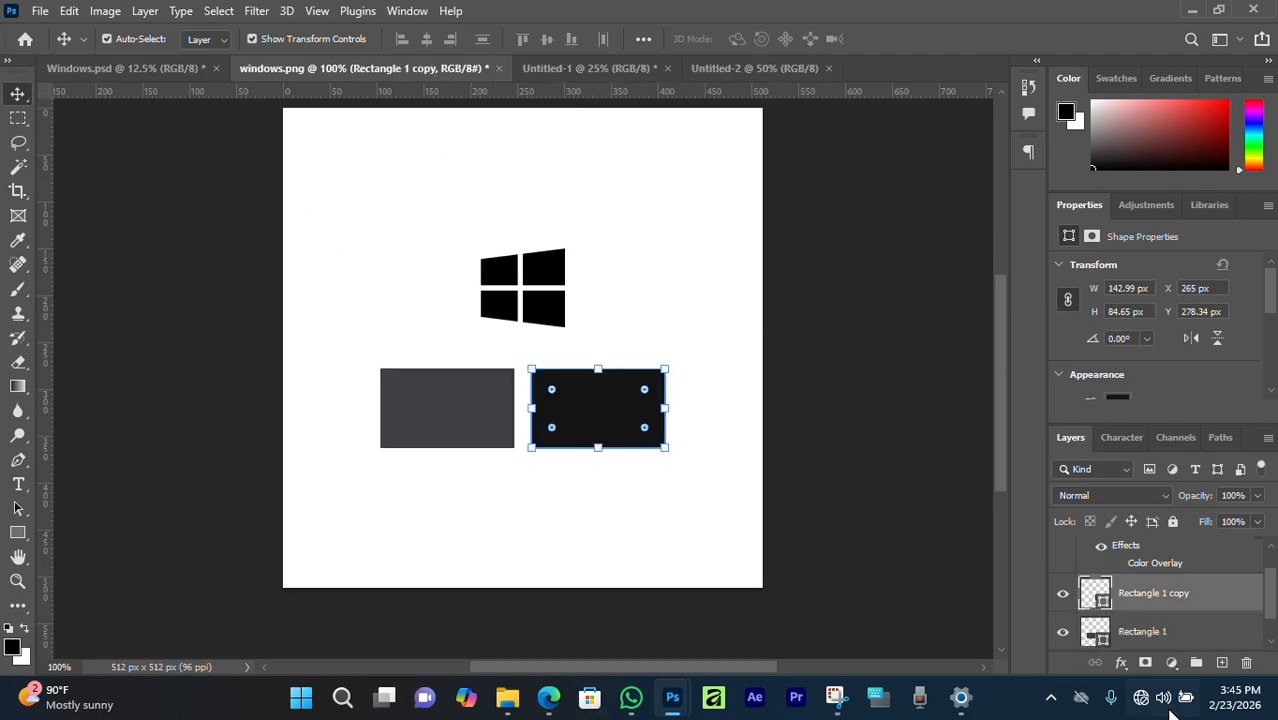
{"action": "double_click", "coordinate": [1101, 598]}
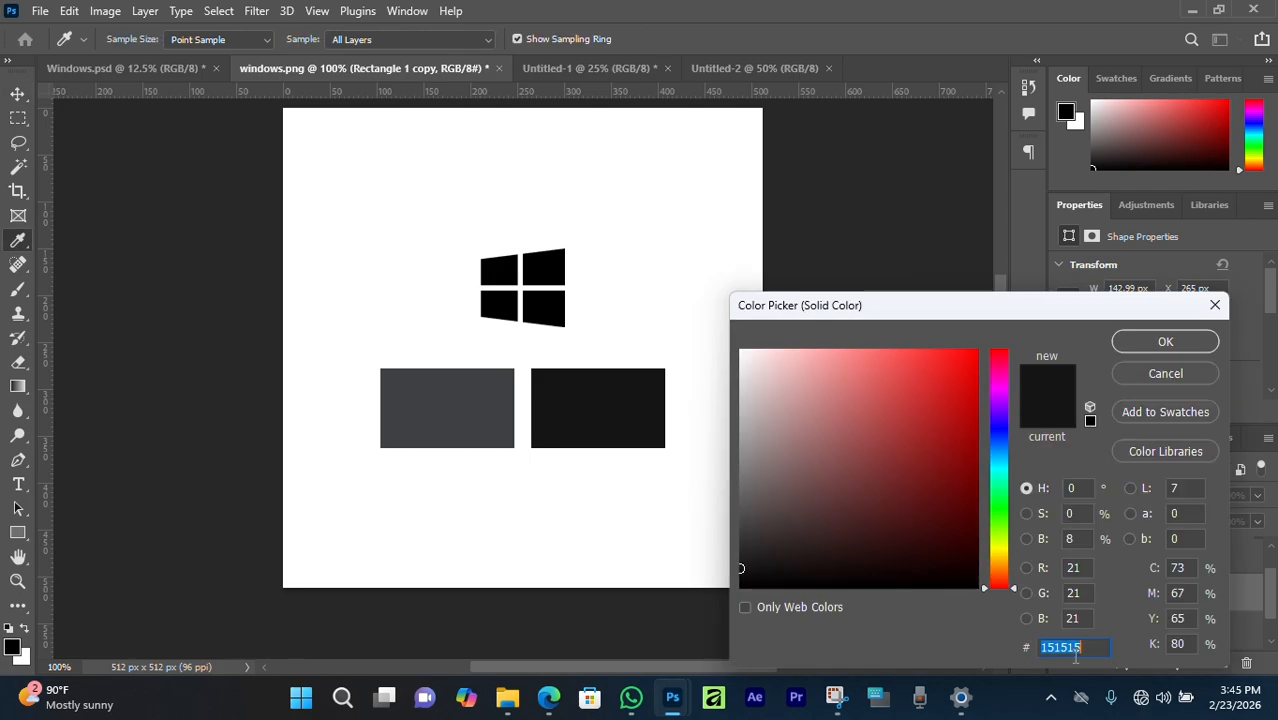
{"action": "right_click", "coordinate": [1065, 647]}
{"action": "left_click", "coordinate": [1060, 436]}
{"action": "left_click", "coordinate": [1165, 341]}
{"action": "left_click", "coordinate": [728, 69]}
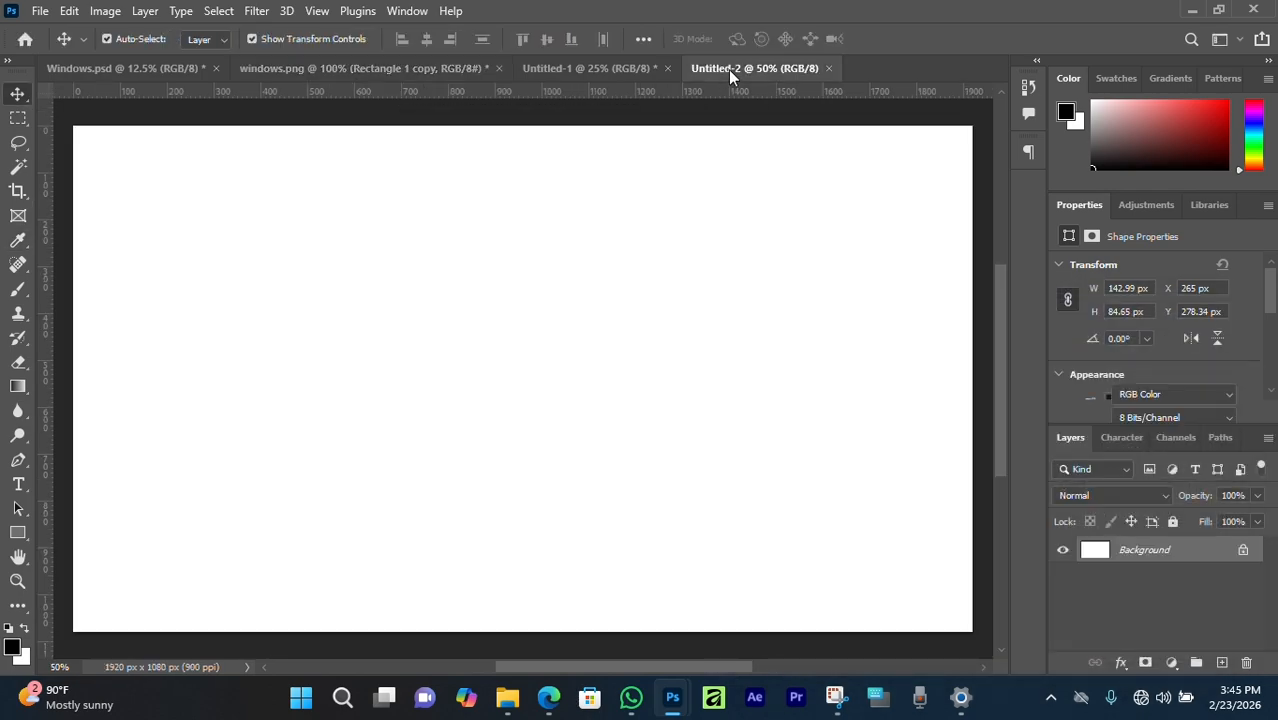
Unlock the Background into Layer 0, give it a #151515 Color Overlay, and fully lock it.
{"action": "left_click", "coordinate": [1243, 553]}
{"action": "double_click", "coordinate": [1200, 550]}
{"action": "left_click", "coordinate": [521, 474]}
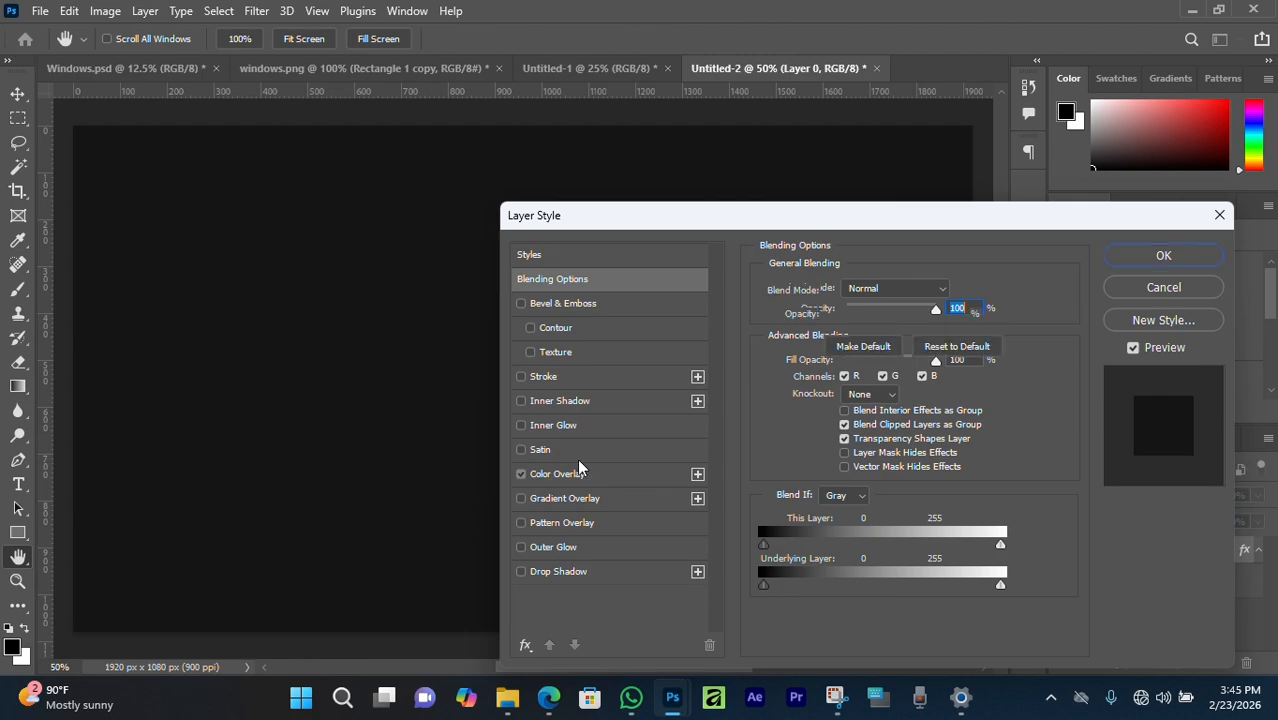
{"action": "left_click", "coordinate": [577, 470]}
{"action": "left_click", "coordinate": [953, 289]}
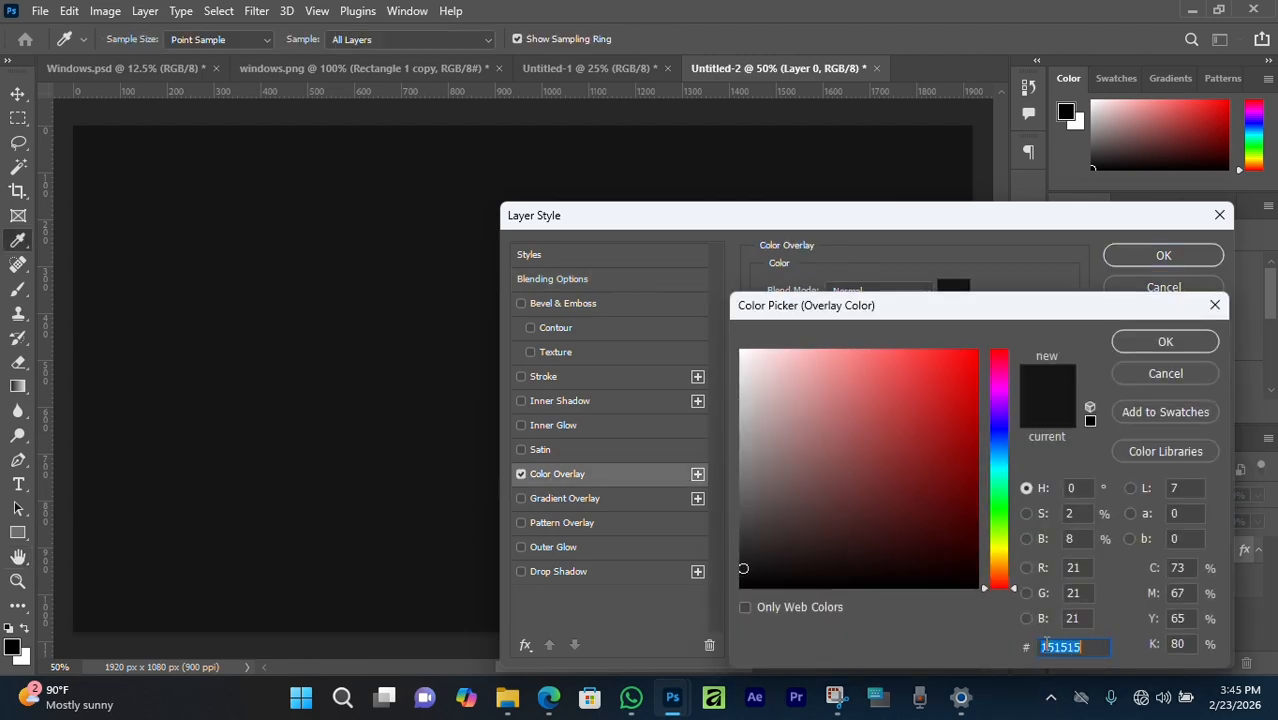
{"action": "left_click", "coordinate": [1143, 341]}
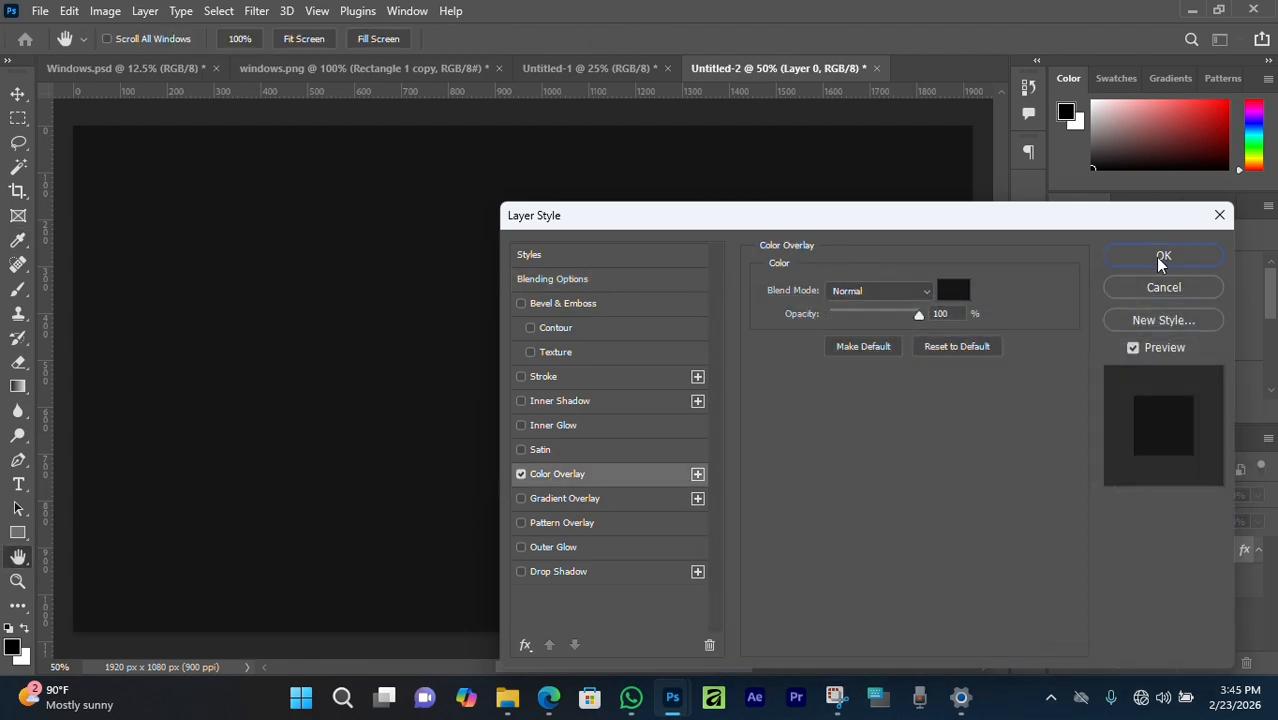
{"action": "left_click", "coordinate": [1143, 255]}
{"action": "key", "text": "ctrl+slash"}
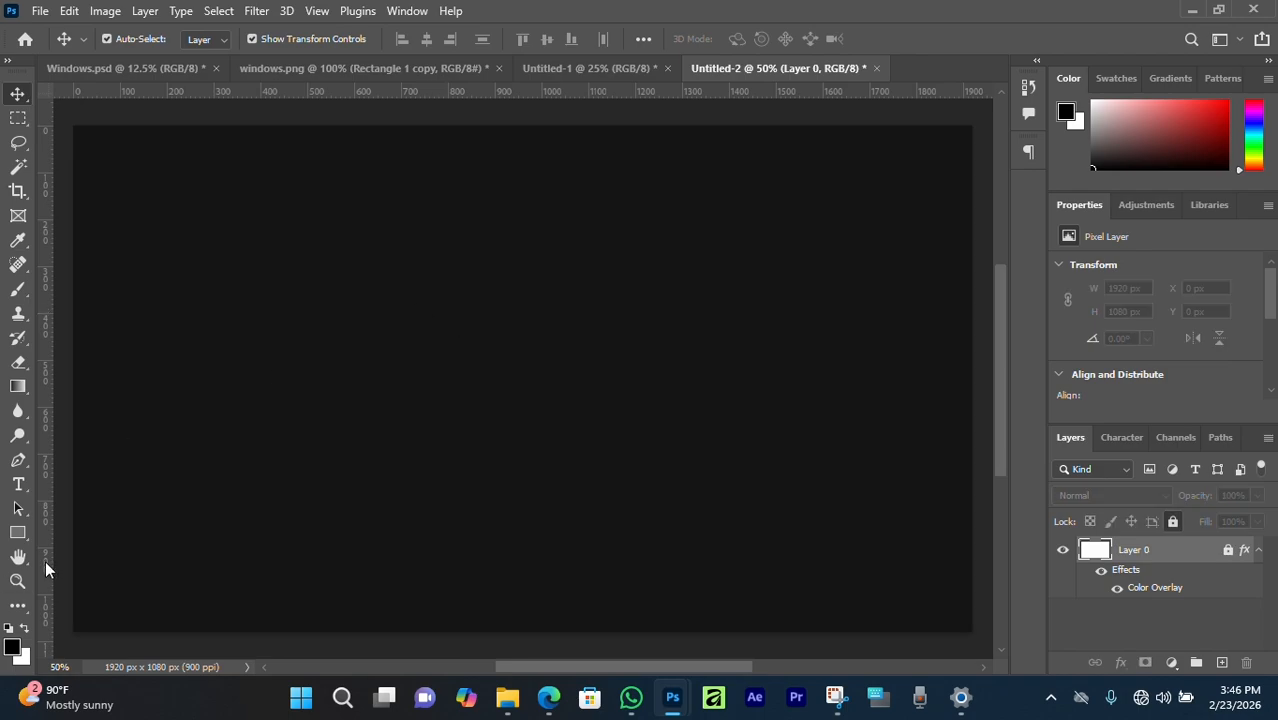
{"action": "left_click_drag", "start_coordinate": [18, 532], "coordinate": [68, 552]}
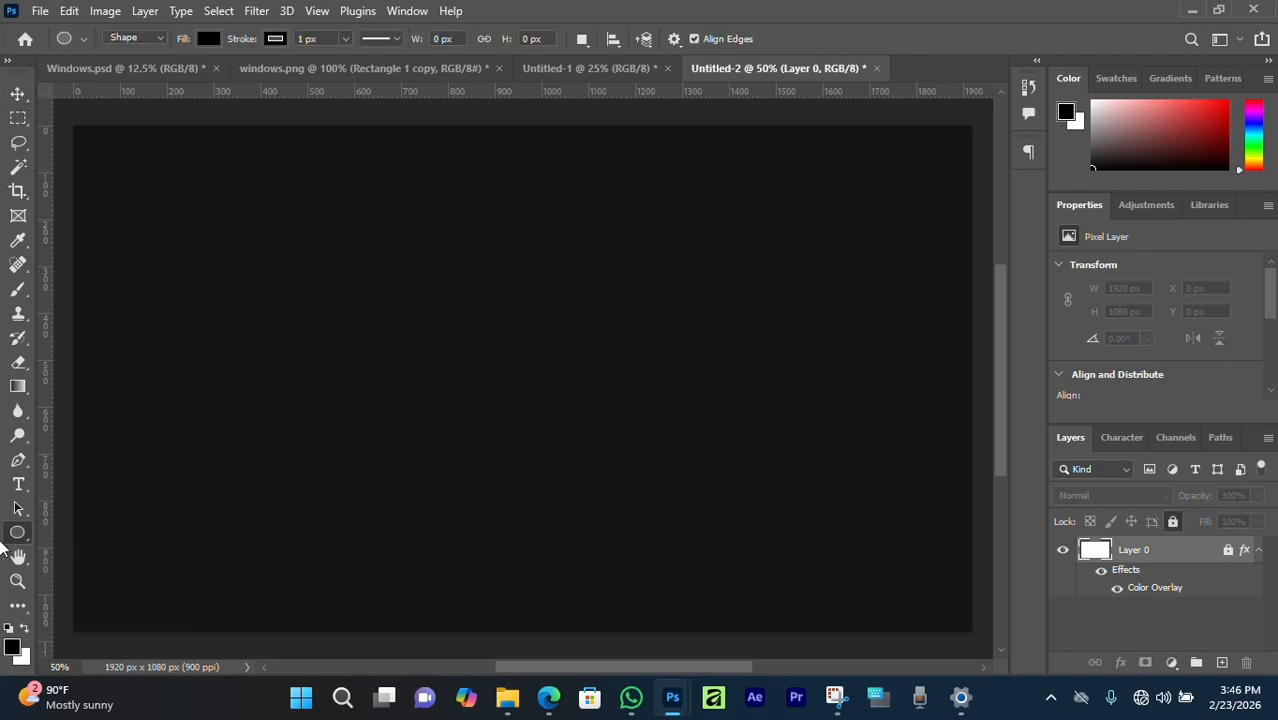
Draw a large circle with the Ellipse tool and centre it on the canvas.
{"action": "right_click", "coordinate": [22, 538]}
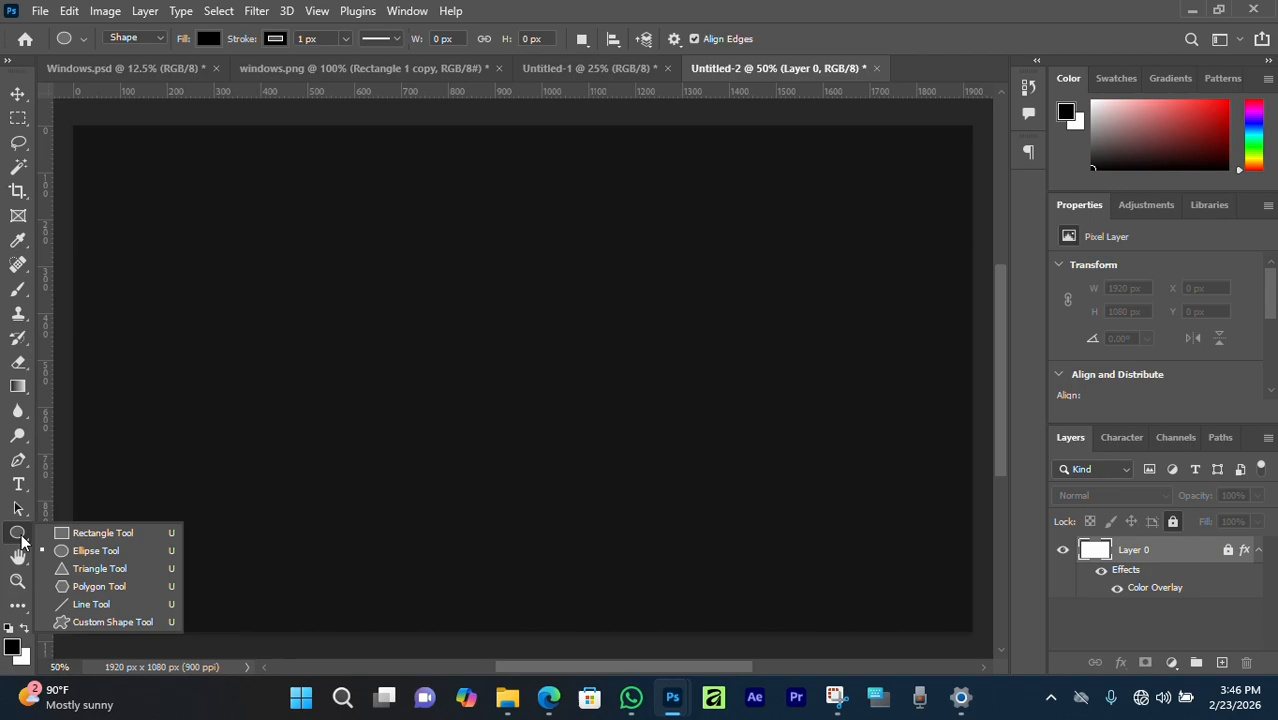
{"action": "left_click", "coordinate": [109, 551]}
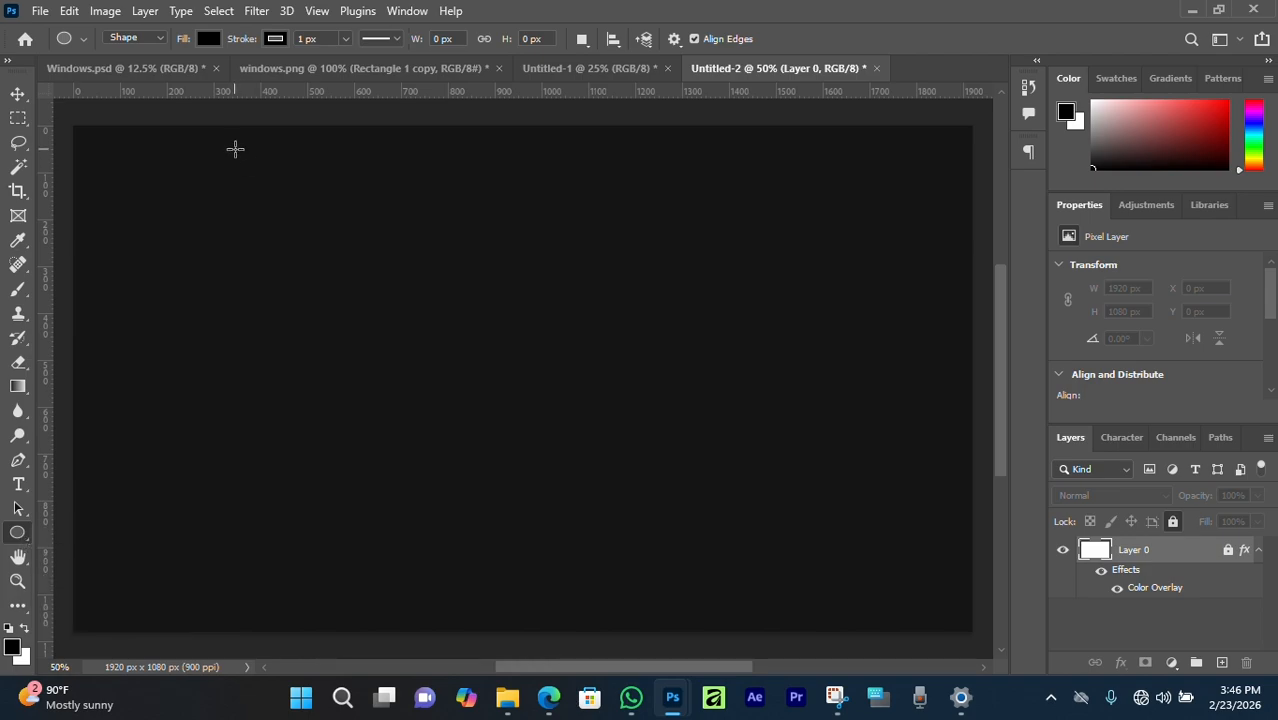
{"action": "left_click", "coordinate": [235, 149]}
{"action": "left_click", "coordinate": [686, 266]}
{"action": "left_click_drag", "start_coordinate": [269, 176], "coordinate": [812, 587]}
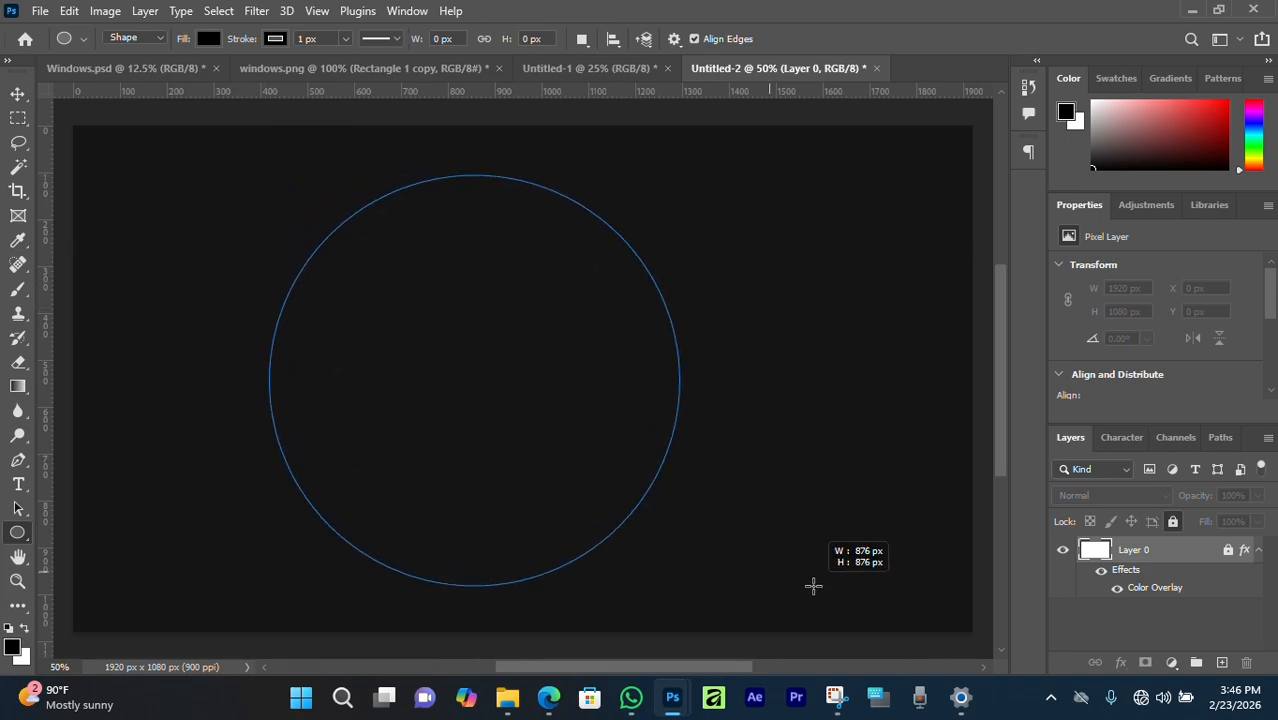
{"action": "left_click_drag", "start_coordinate": [813, 586], "coordinate": [832, 605]}
{"action": "key", "text": "v"}
{"action": "left_click_drag", "start_coordinate": [447, 366], "coordinate": [486, 354]}
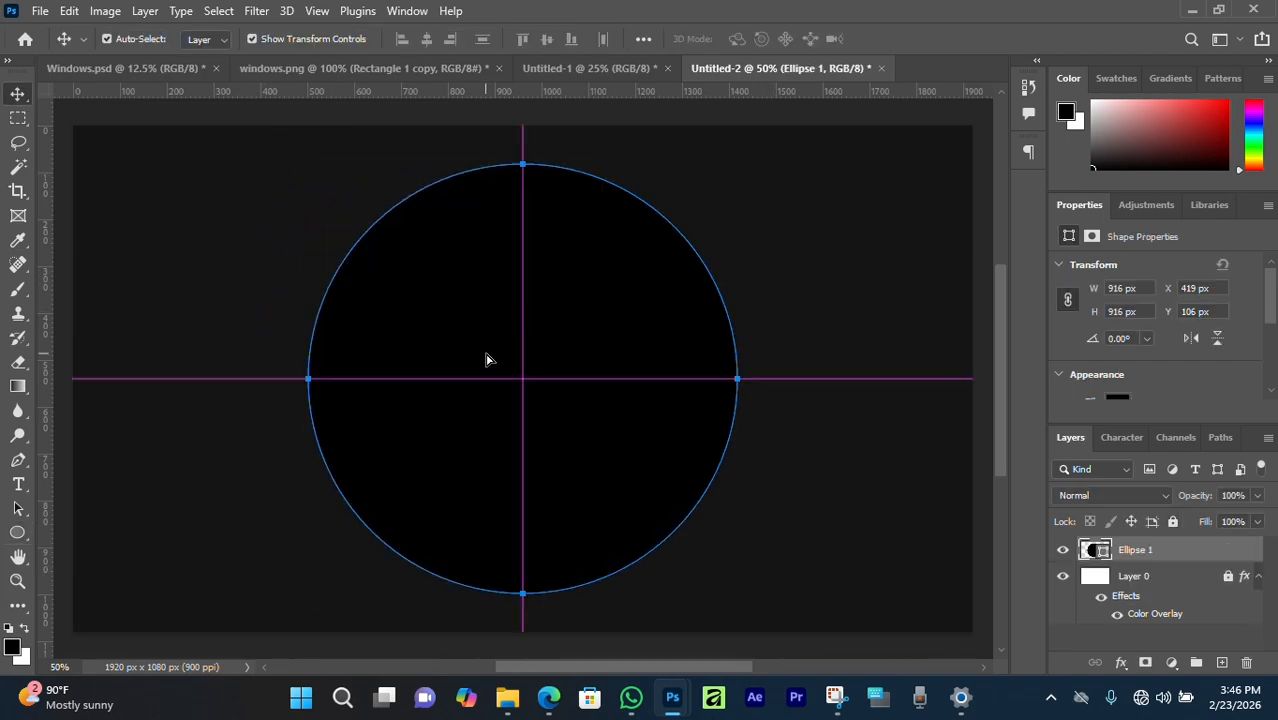
{"action": "scroll", "coordinate": [568, 348], "scroll_direction": "up", "scroll_amount": 2}
{"action": "scroll", "coordinate": [569, 347], "scroll_direction": "down", "scroll_amount": 3}
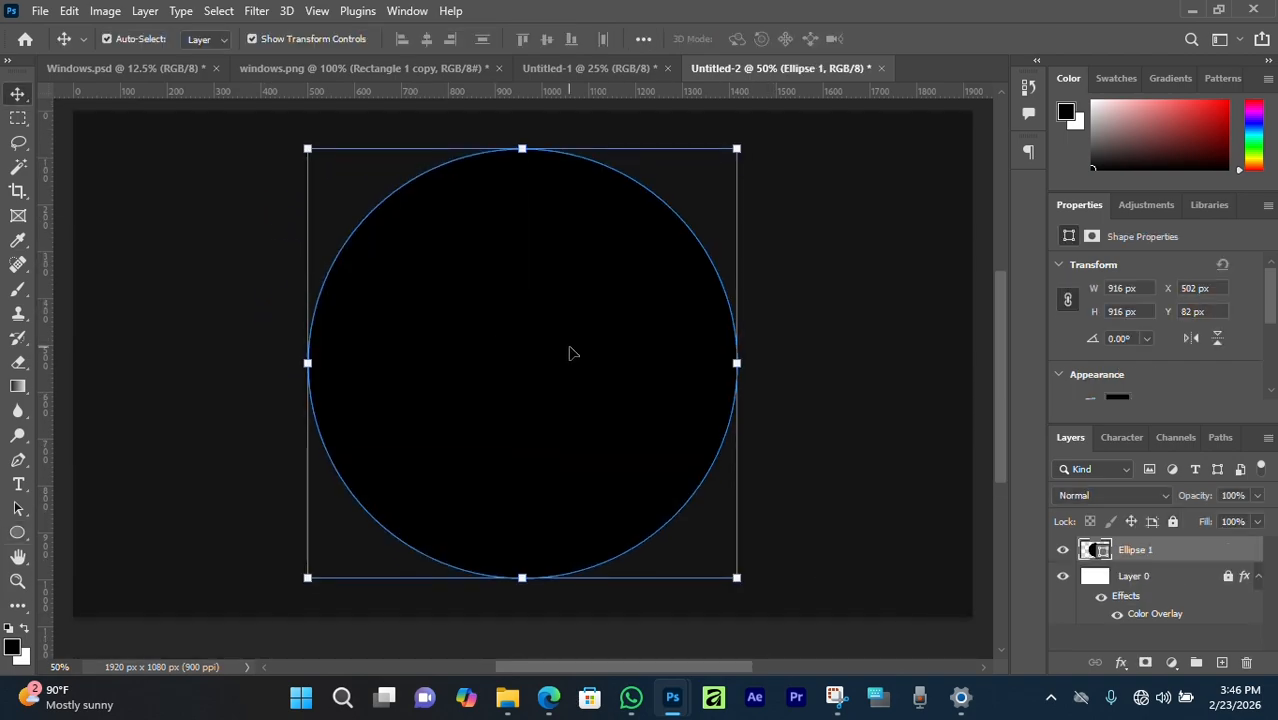
{"action": "scroll", "coordinate": [1120, 357], "scroll_direction": "down", "scroll_amount": 2}
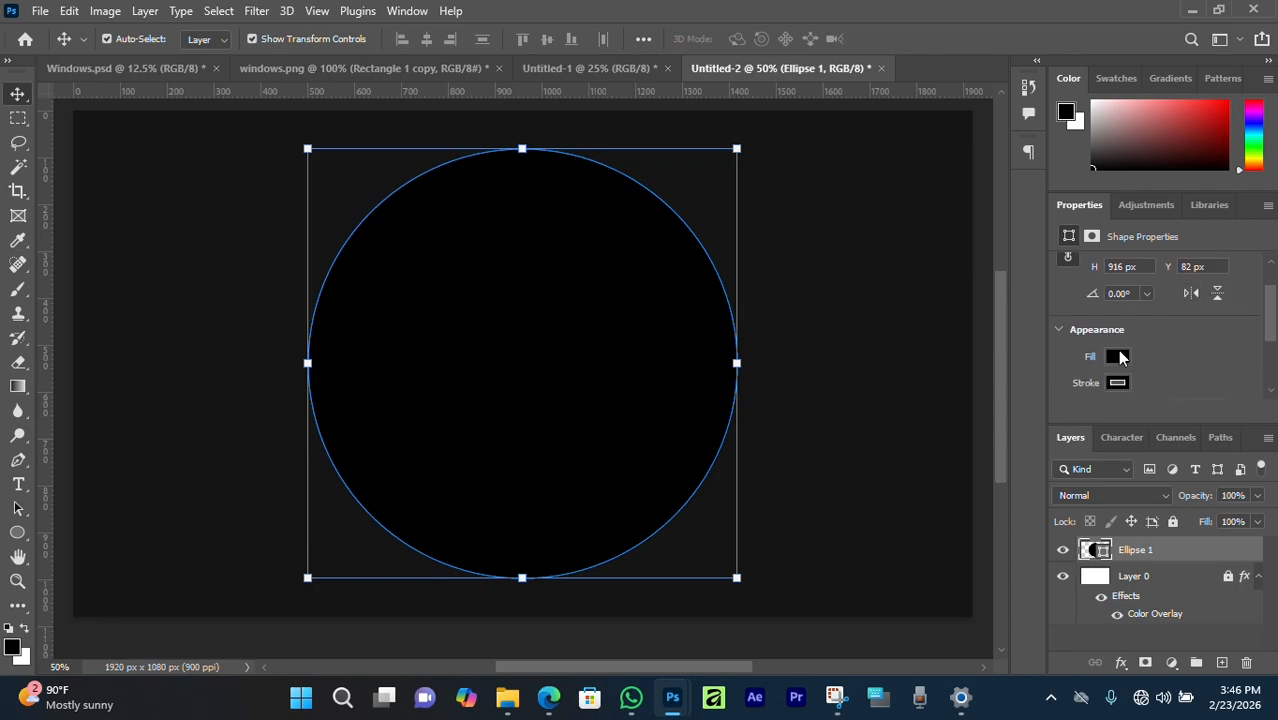
Set the circle's fill to No Color and widen its black stroke to about 158 px.
{"action": "left_click", "coordinate": [18, 532]}
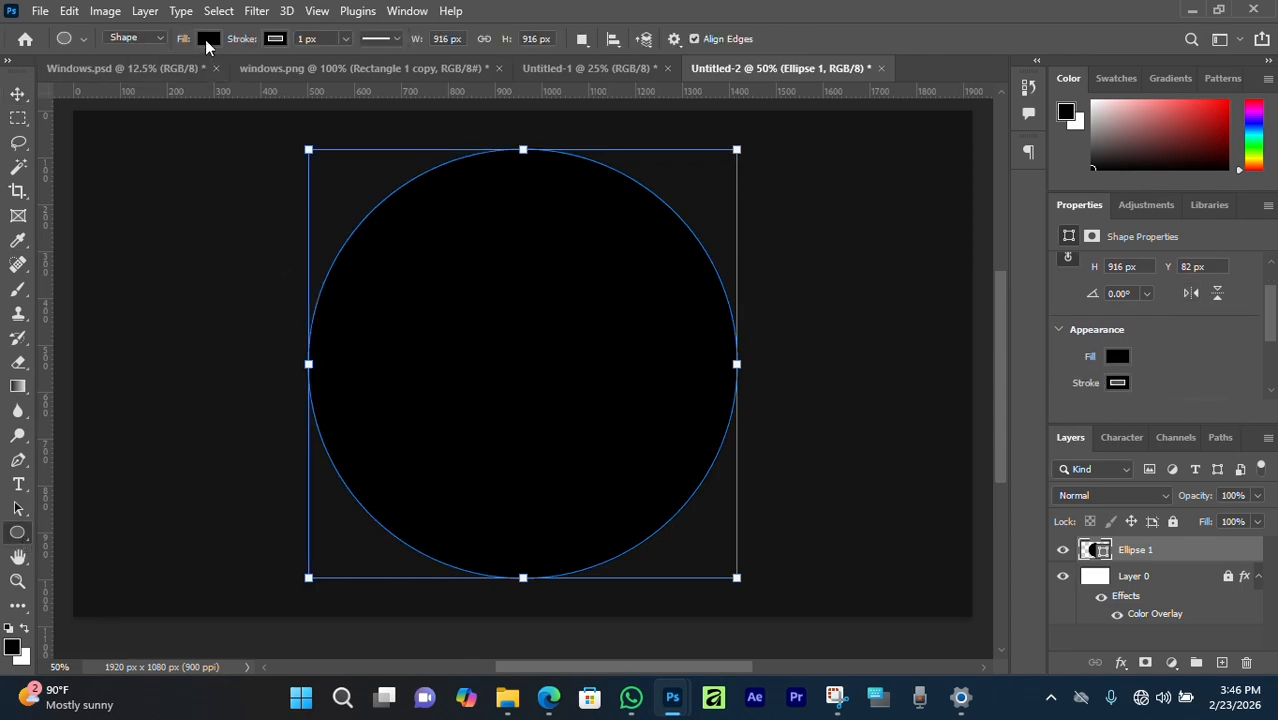
{"action": "left_click", "coordinate": [208, 42]}
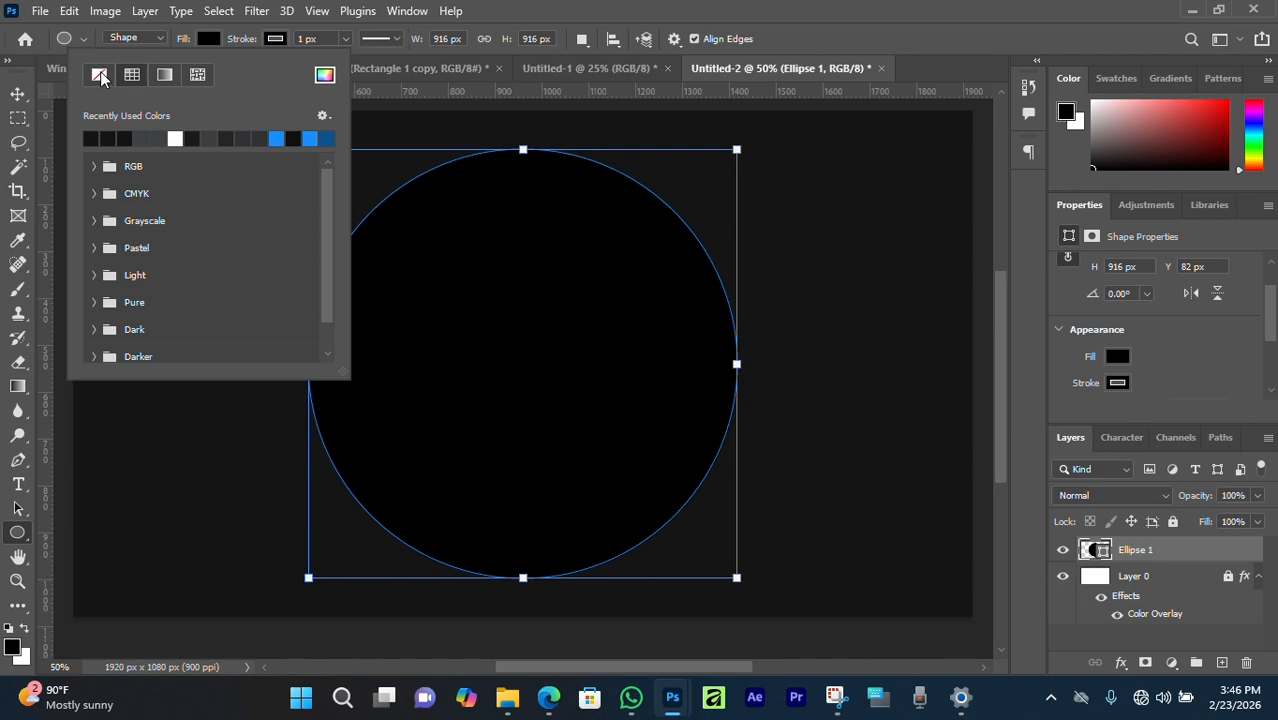
{"action": "left_click", "coordinate": [100, 74]}
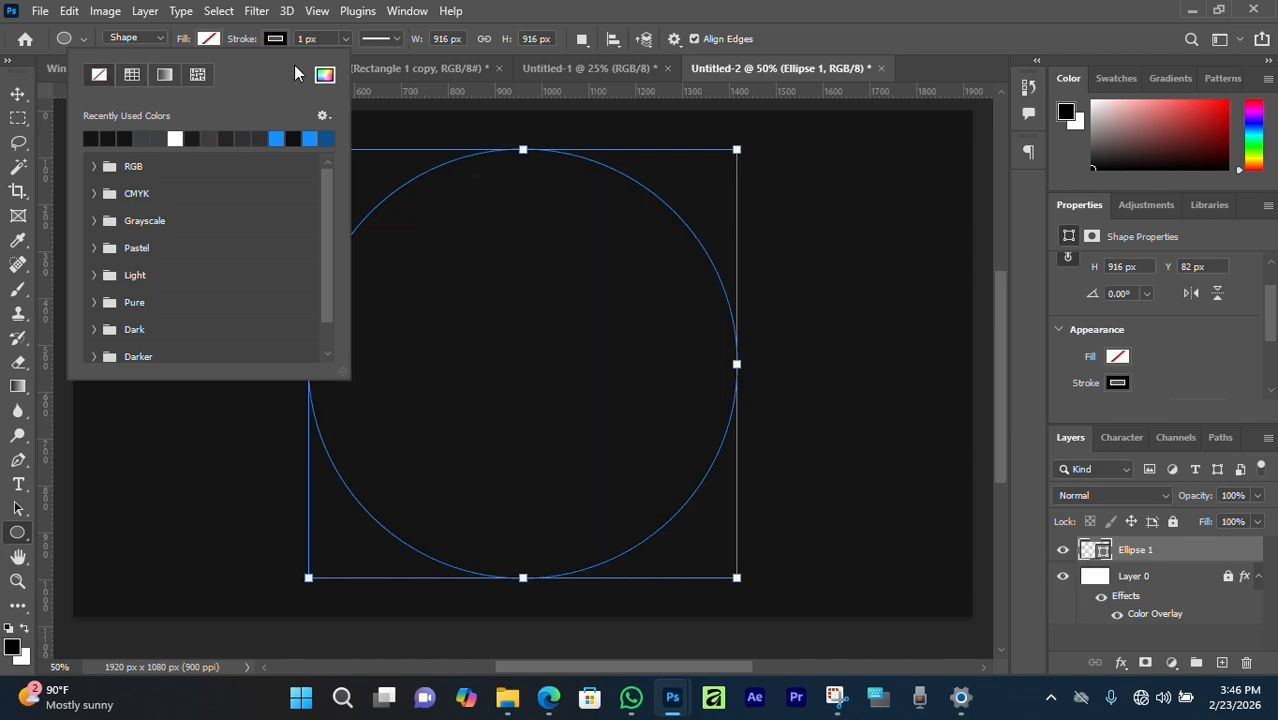
{"action": "left_click", "coordinate": [240, 47]}
{"action": "mouse_move", "coordinate": [240, 47]}
{"action": "left_mouse_down"}
{"action": "mouse_move", "coordinate": [355, 52]}
{"action": "mouse_move", "coordinate": [342, 48]}
{"action": "mouse_move", "coordinate": [367, 65]}
{"action": "mouse_move", "coordinate": [258, 50]}
{"action": "mouse_move", "coordinate": [405, 90]}
{"action": "mouse_move", "coordinate": [305, 40]}
{"action": "mouse_move", "coordinate": [462, 143]}
{"action": "mouse_move", "coordinate": [393, 116]}
{"action": "left_mouse_up"}
Colour the ring dark grey by eyedropping windows.png's grey rectangle, then re-dock windows.png.
{"action": "left_click", "coordinate": [18, 93]}
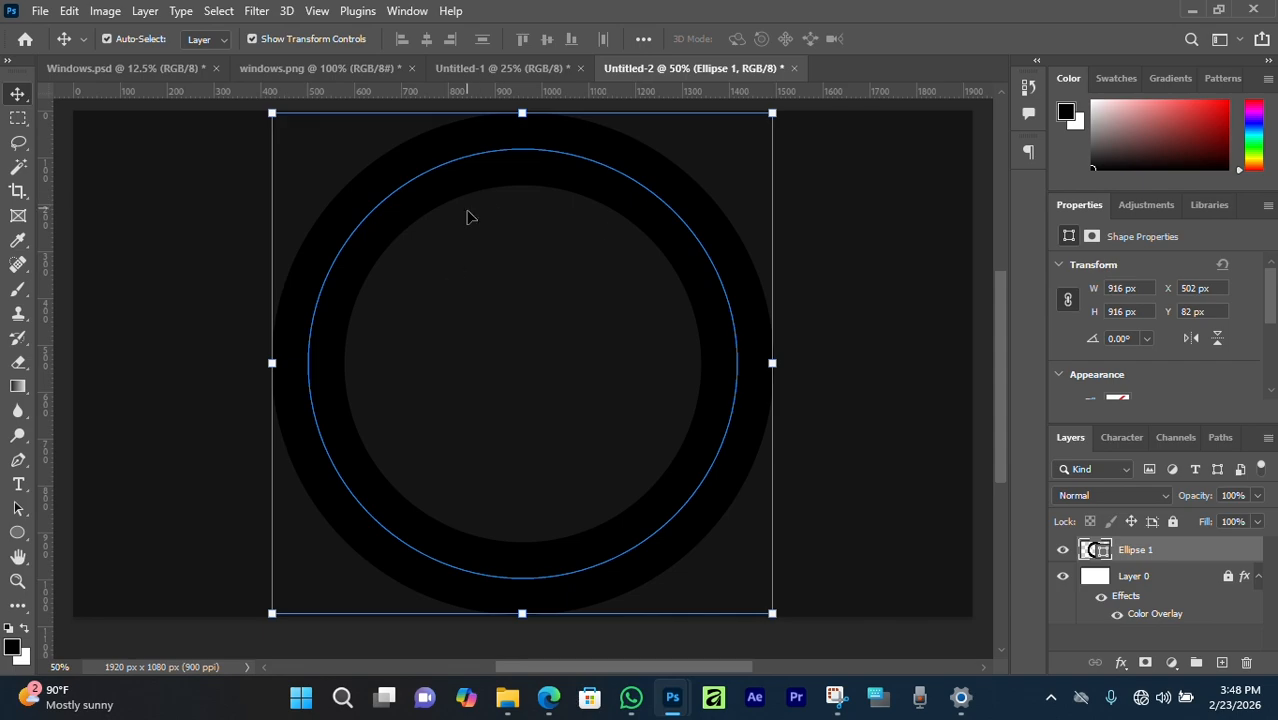
{"action": "left_click_drag", "start_coordinate": [338, 69], "coordinate": [328, 142]}
{"action": "left_click", "coordinate": [630, 181]}
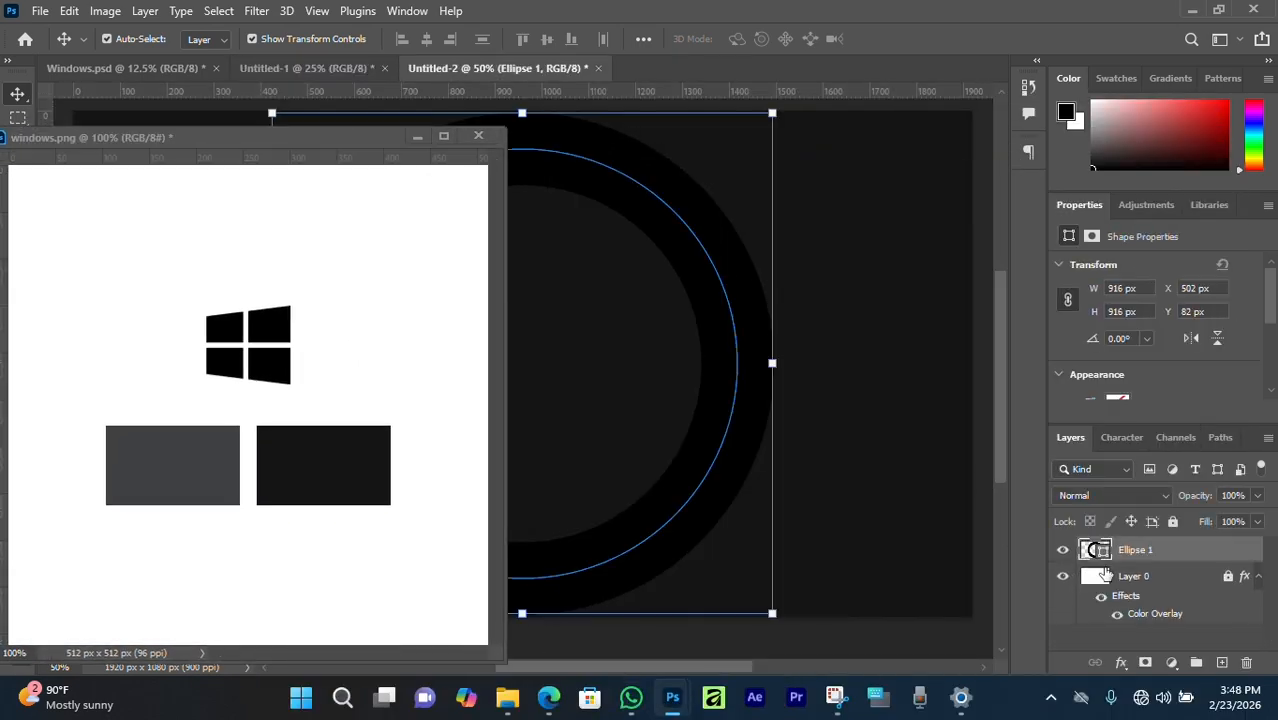
{"action": "left_click", "coordinate": [1119, 395]}
{"action": "left_click", "coordinate": [1254, 378]}
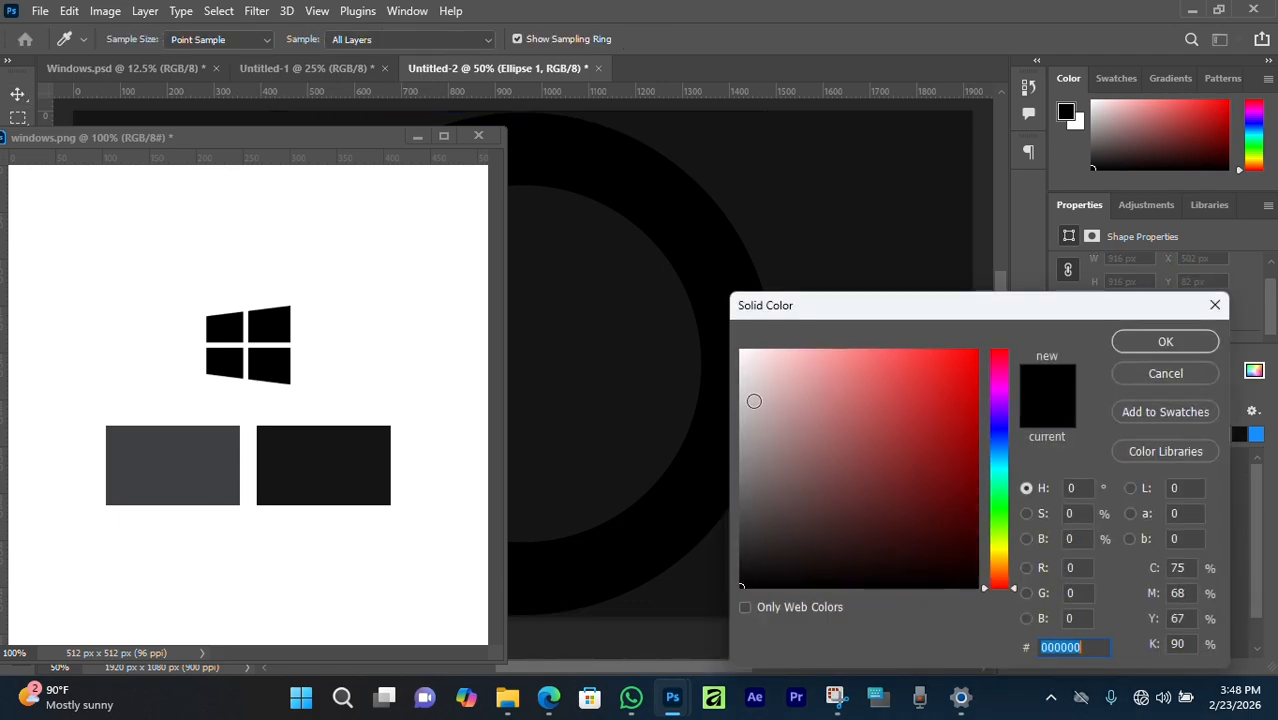
{"action": "left_click", "coordinate": [200, 448]}
{"action": "left_click", "coordinate": [1140, 346]}
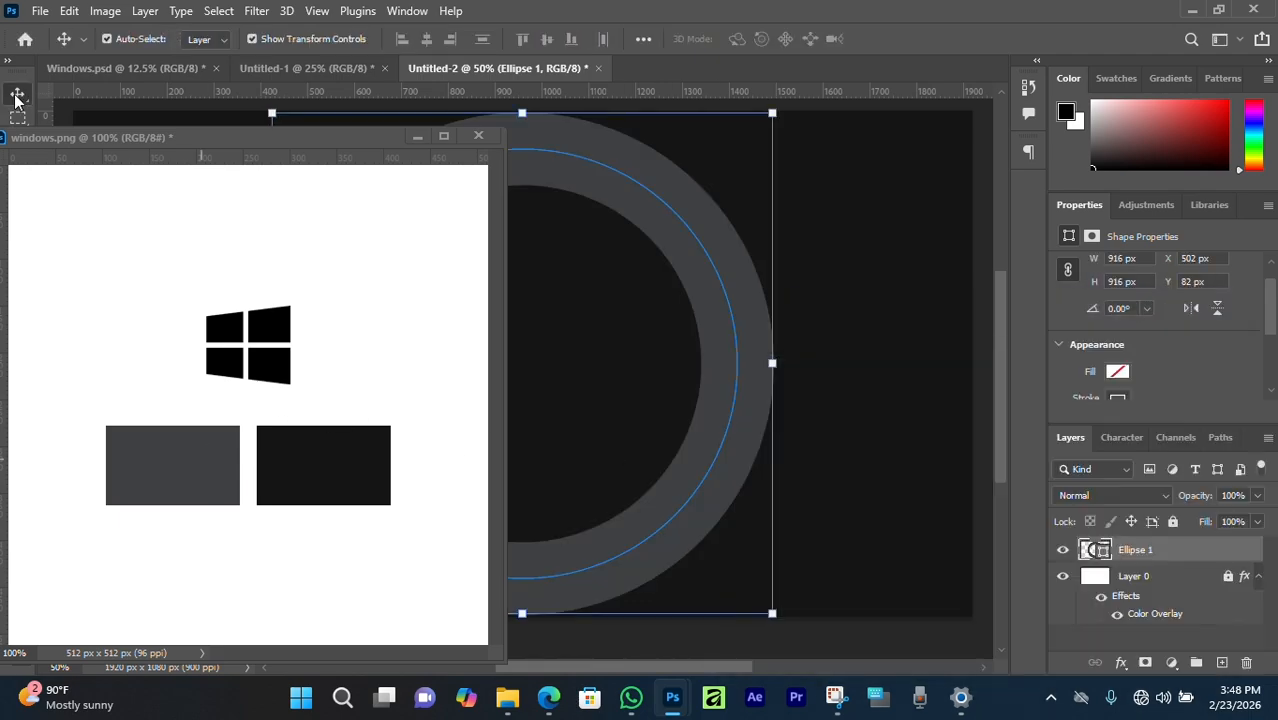
{"action": "left_click_drag", "start_coordinate": [87, 139], "coordinate": [646, 75]}
{"action": "left_click", "coordinate": [497, 68]}
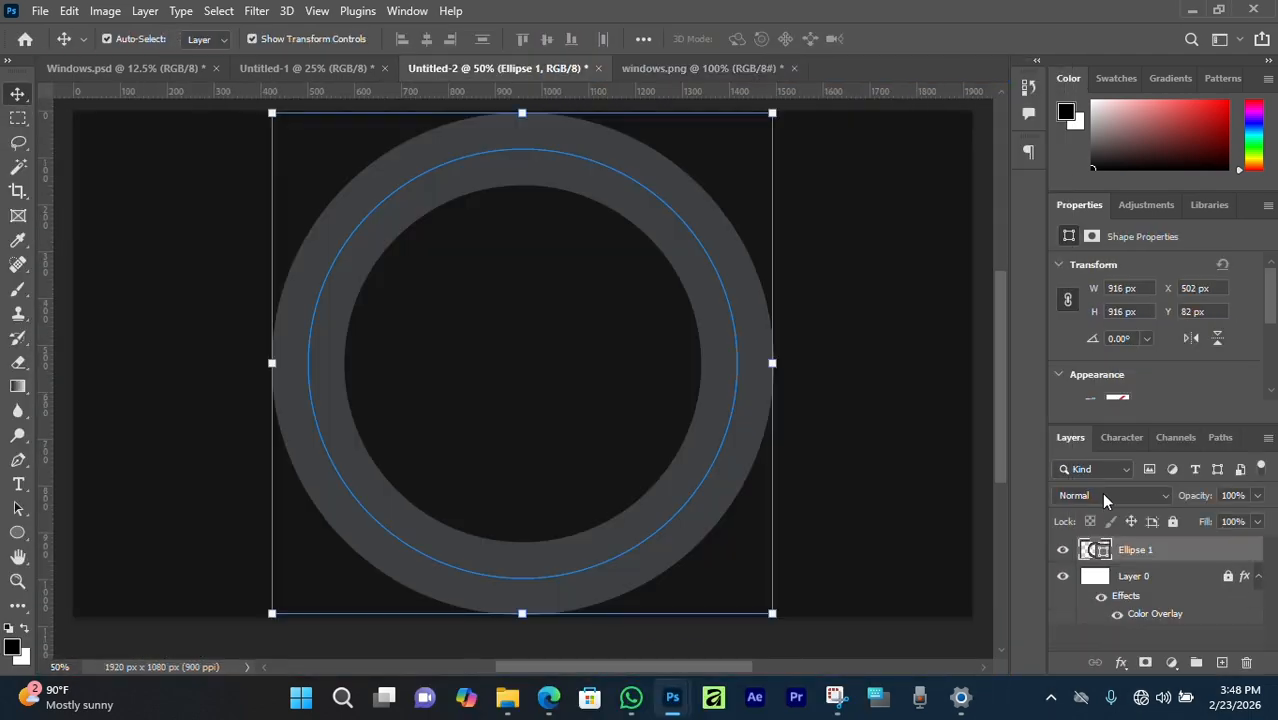
Reselect the ring, try duplicating it, and undo back to a single ring.
{"action": "left_click", "coordinate": [845, 425]}
{"action": "left_click", "coordinate": [630, 183]}
{"action": "left_click", "coordinate": [825, 387]}
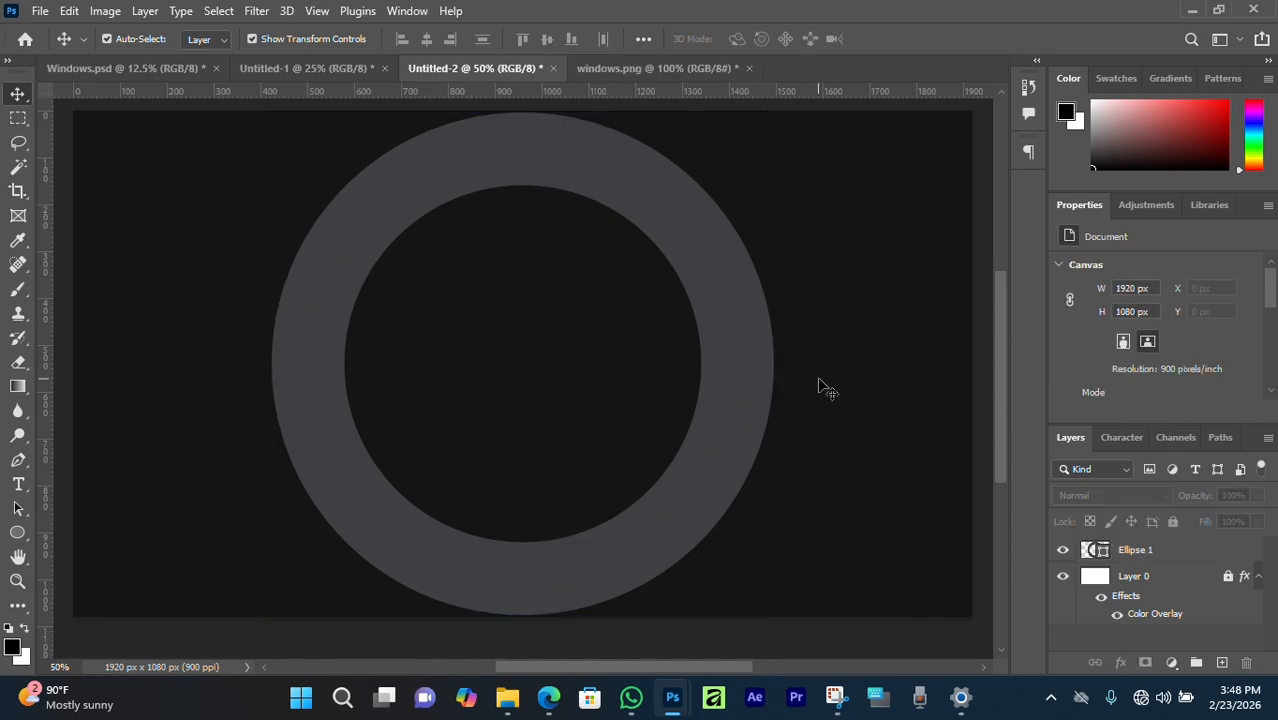
{"action": "left_click", "coordinate": [576, 194]}
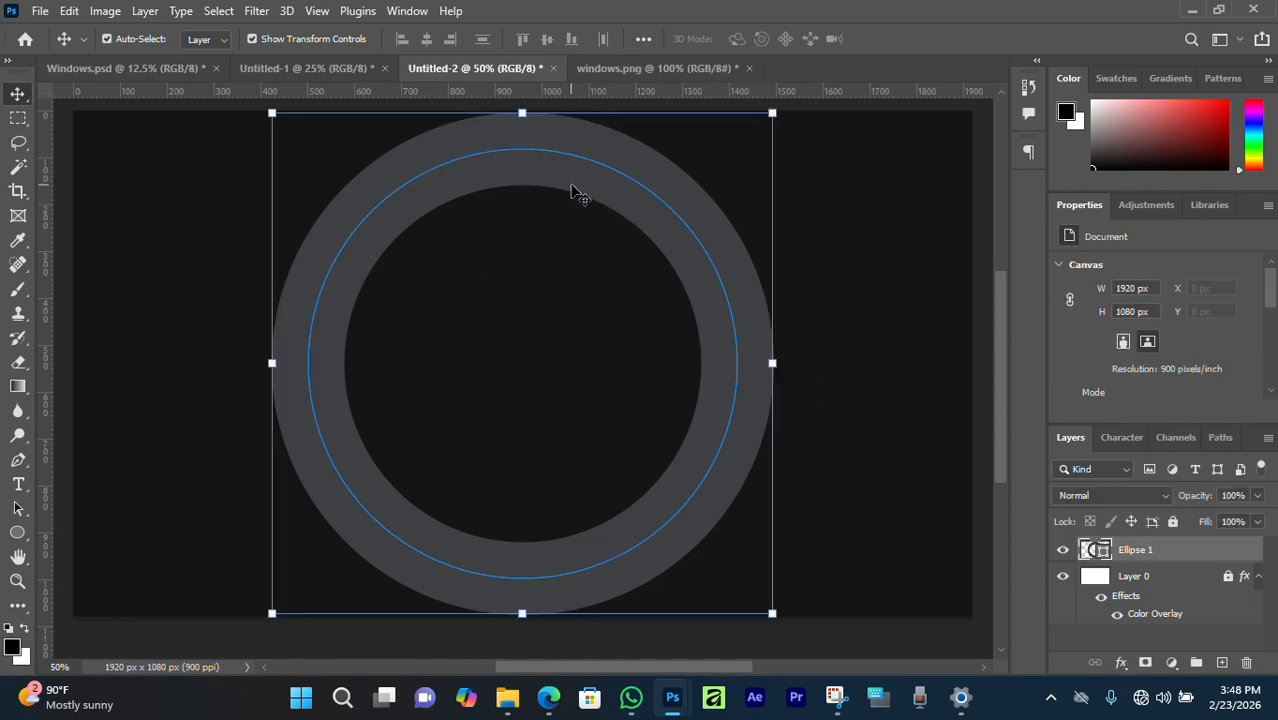
{"action": "key", "text": "ctrl+j"}
{"action": "left_click", "coordinate": [779, 370]}
{"action": "key", "text": "ctrl+z"}
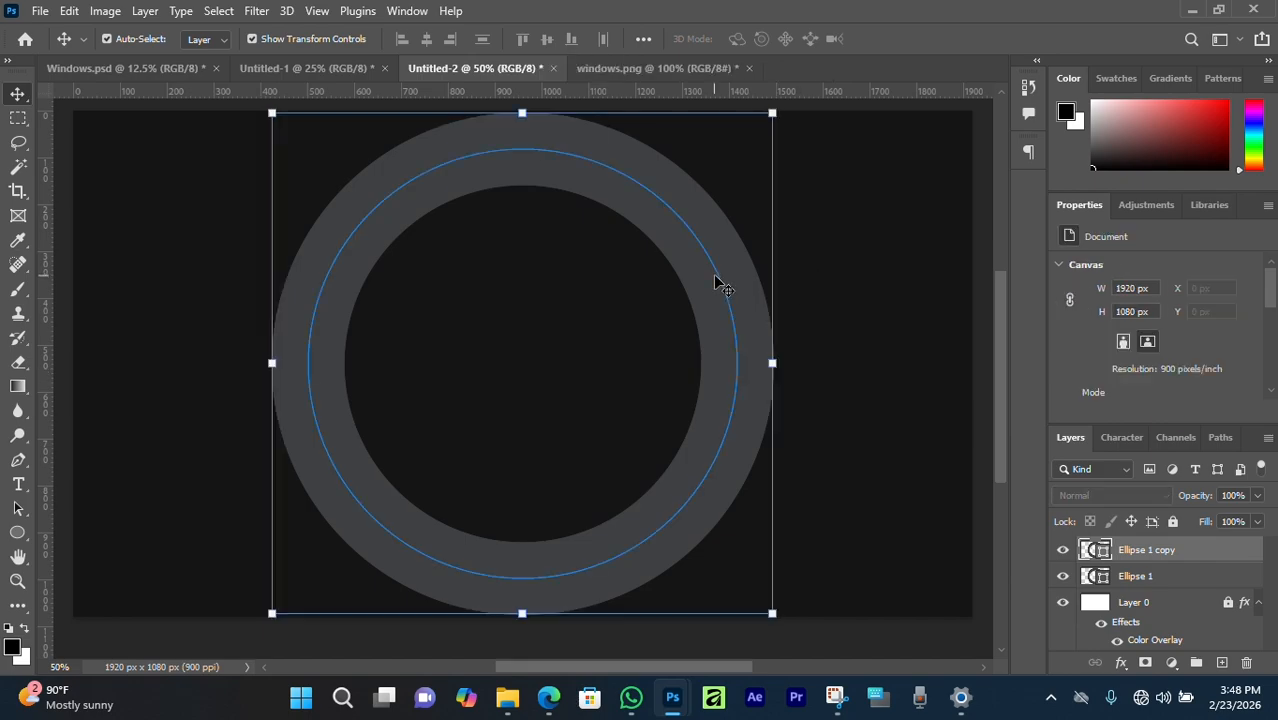
{"action": "key", "text": "ctrl+z"}
{"action": "left_click", "coordinate": [588, 400]}
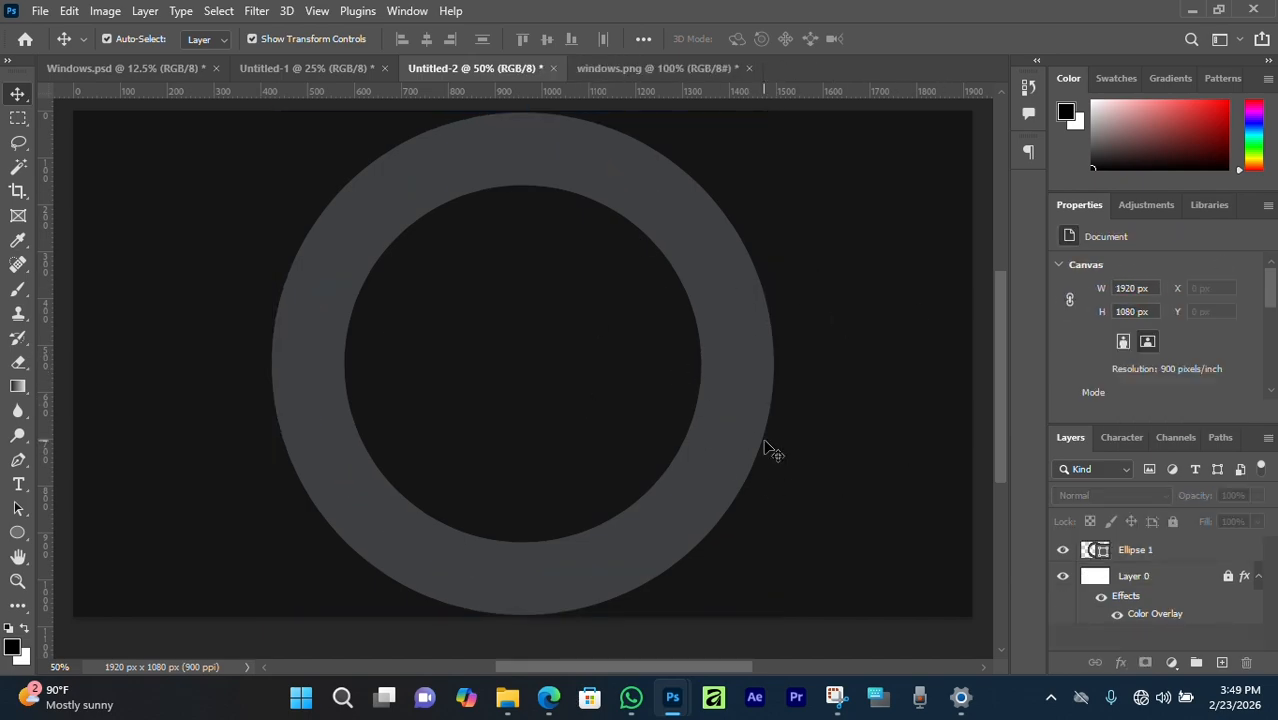
Add a black Inner Shadow to the ring: 100% opacity, 35° angle, 372 px distance, 250 px size.
{"action": "left_click", "coordinate": [761, 374]}
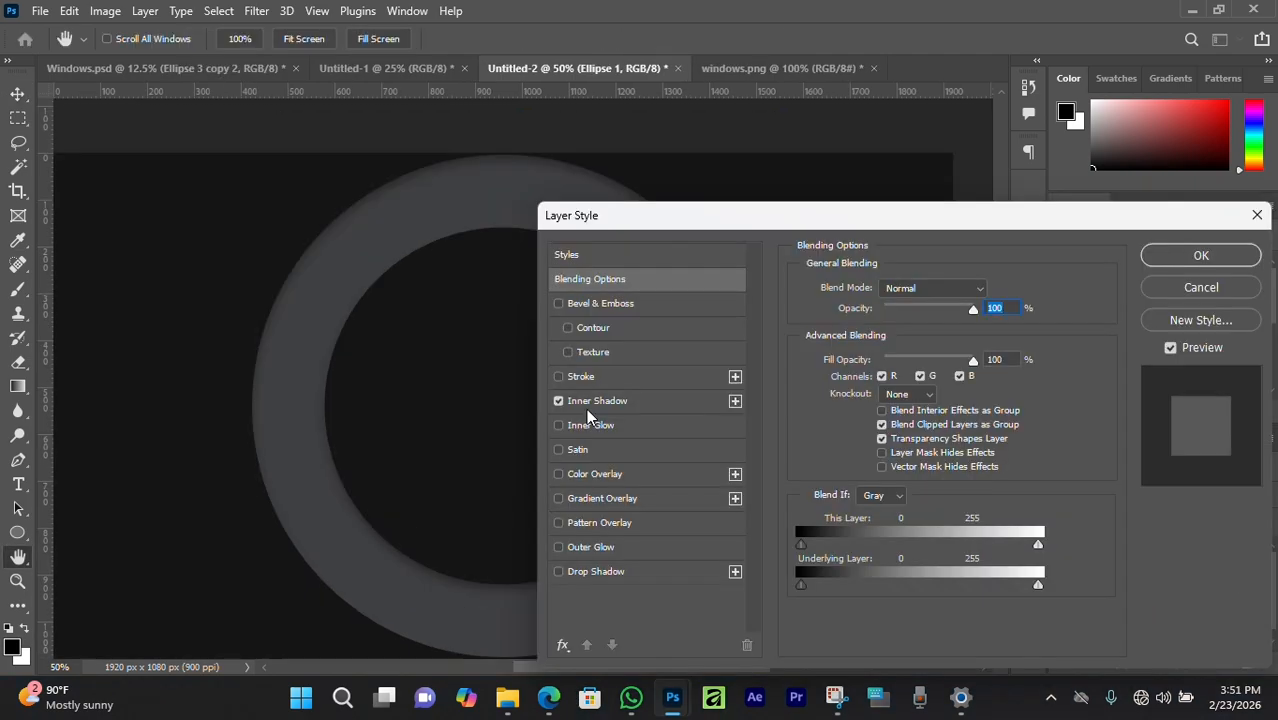
{"action": "left_click", "coordinate": [623, 402]}
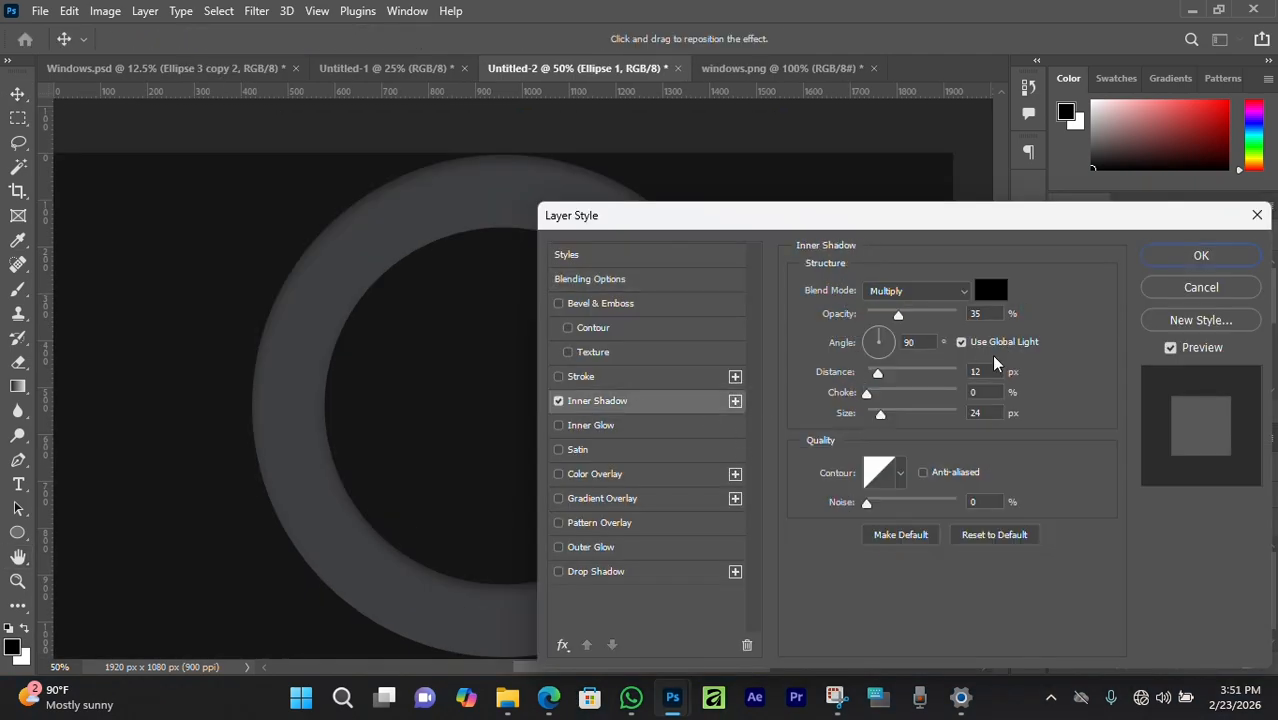
{"action": "left_click_drag", "start_coordinate": [900, 313], "coordinate": [956, 316]}
{"action": "left_click", "coordinate": [921, 345]}
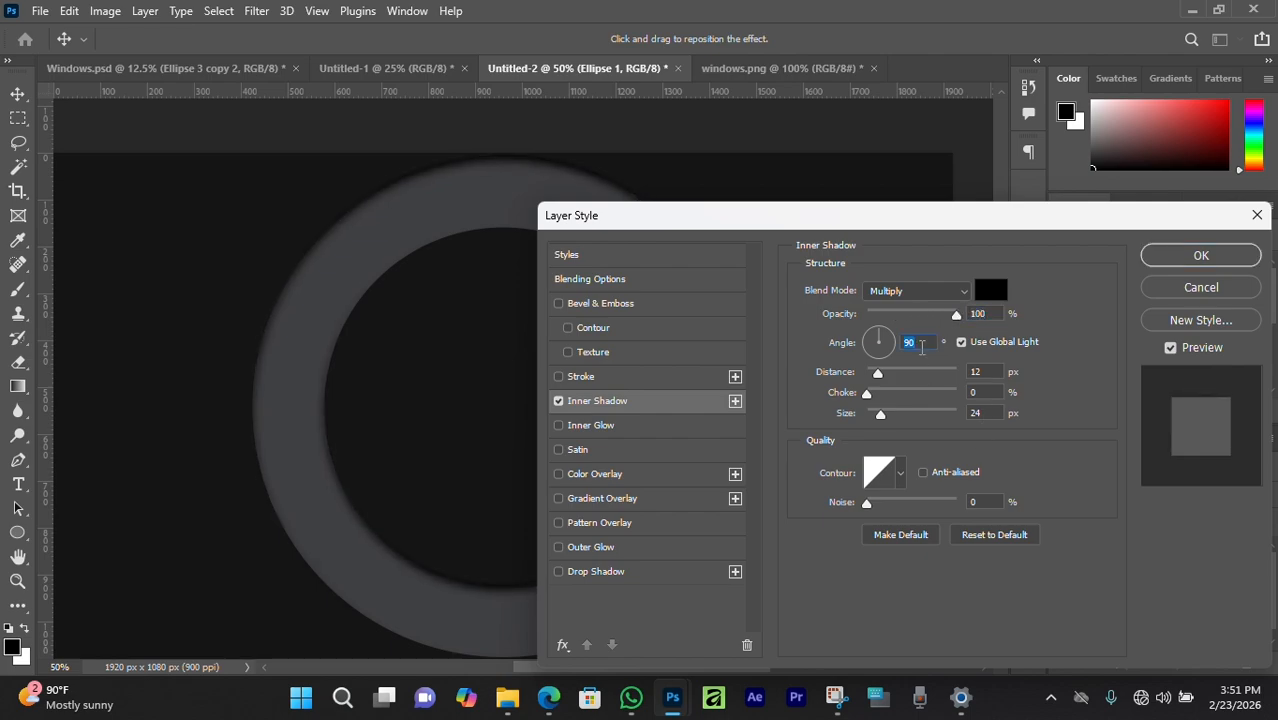
{"action": "type", "text": "35"}
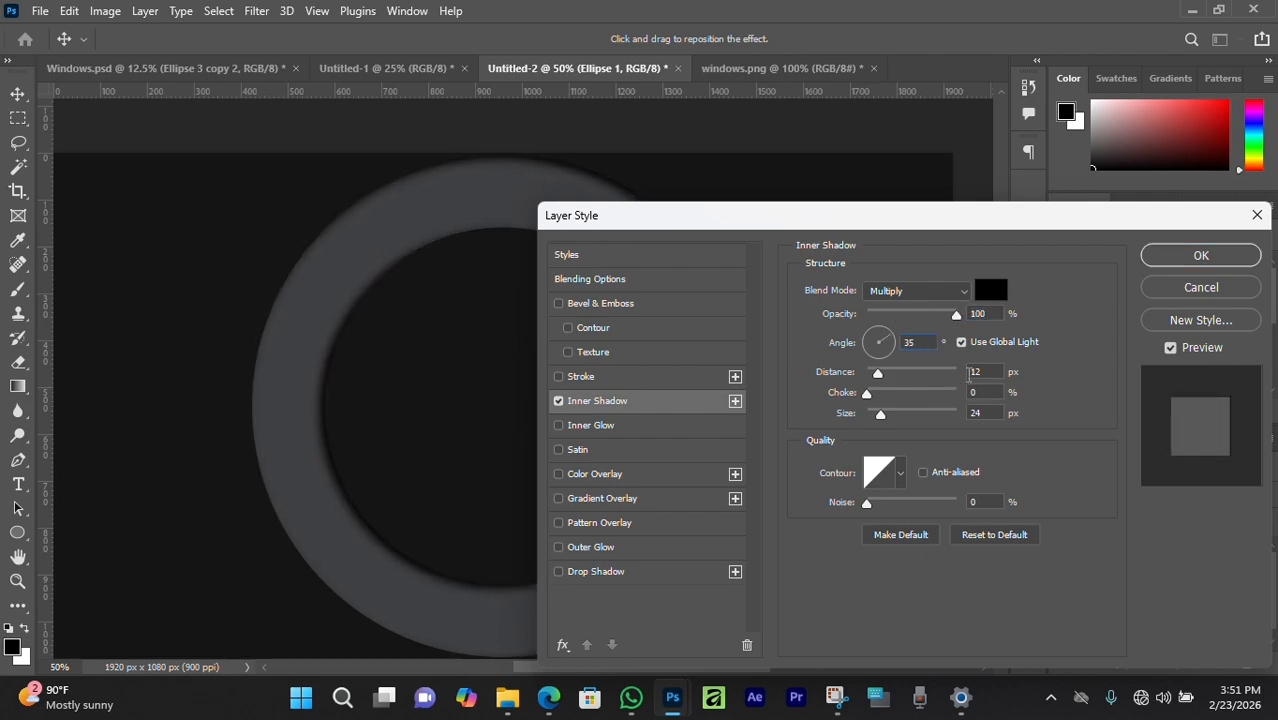
{"action": "type", "text": "3722"}
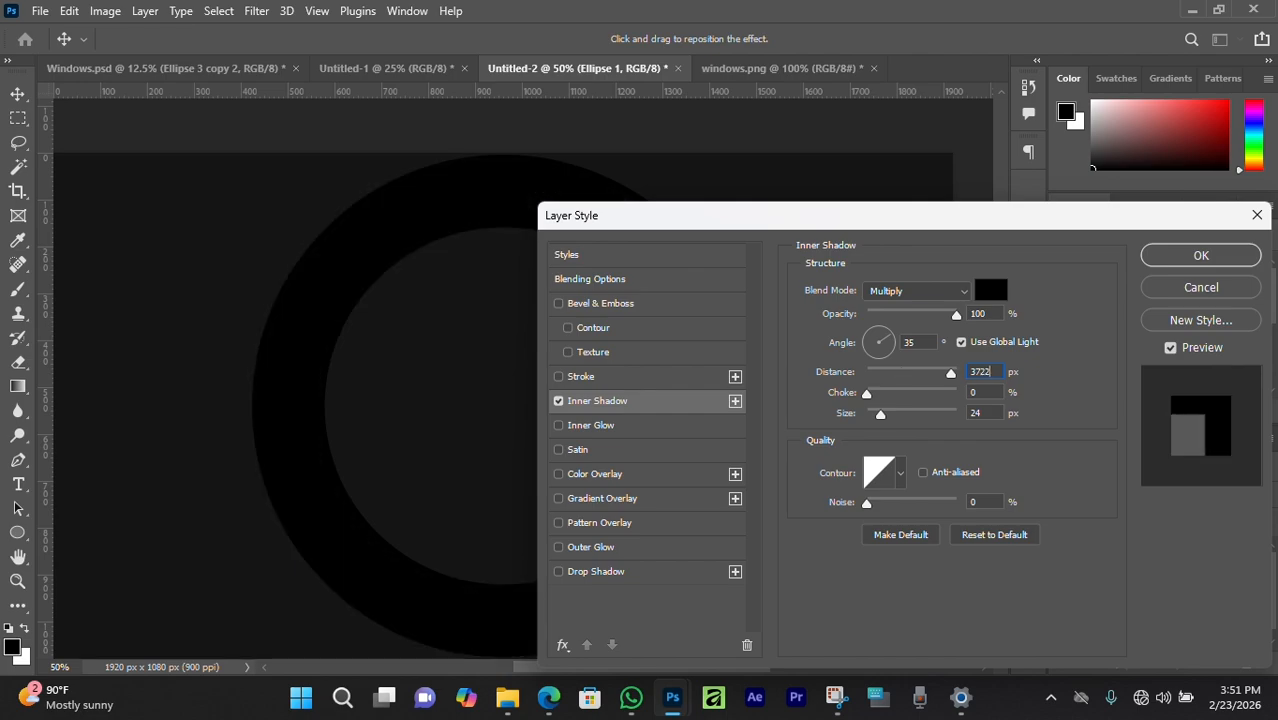
{"action": "key", "text": "BackSpace"}
{"action": "left_click", "coordinate": [986, 414]}
{"action": "type", "text": "240"}
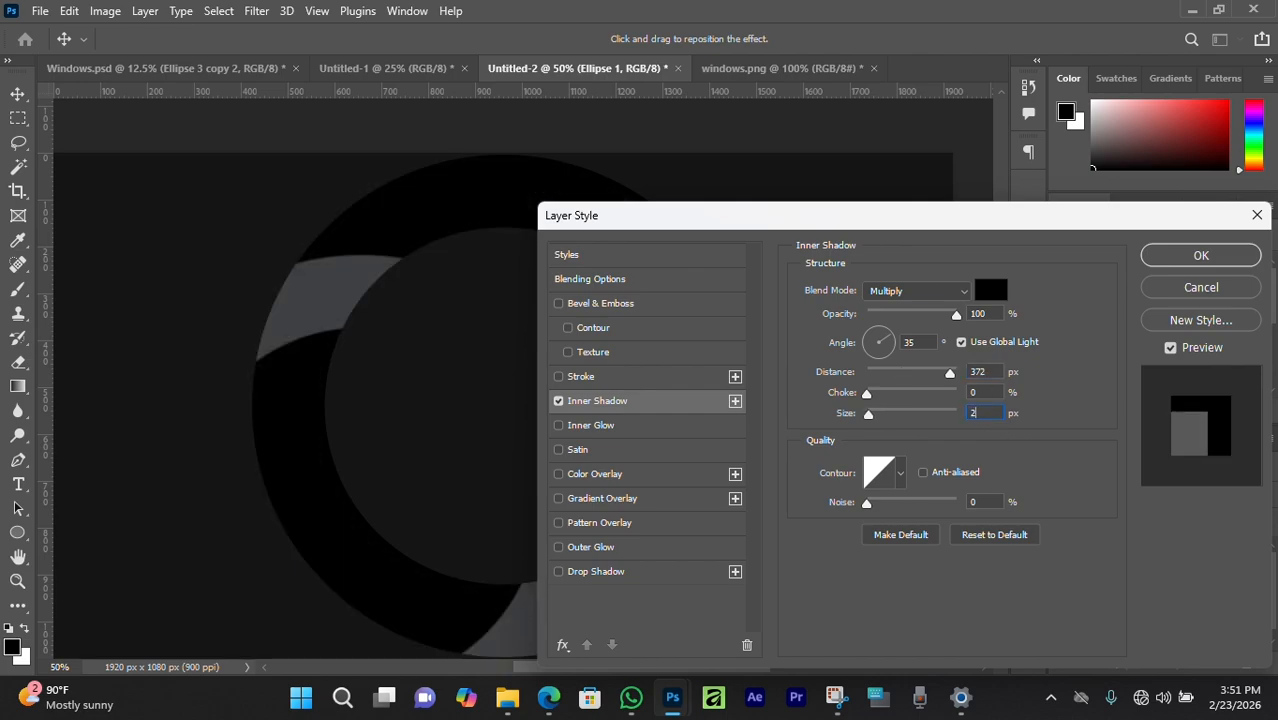
{"action": "left_click_drag", "start_coordinate": [804, 217], "coordinate": [948, 218]}
{"action": "left_click_drag", "start_coordinate": [1183, 218], "coordinate": [968, 235]}
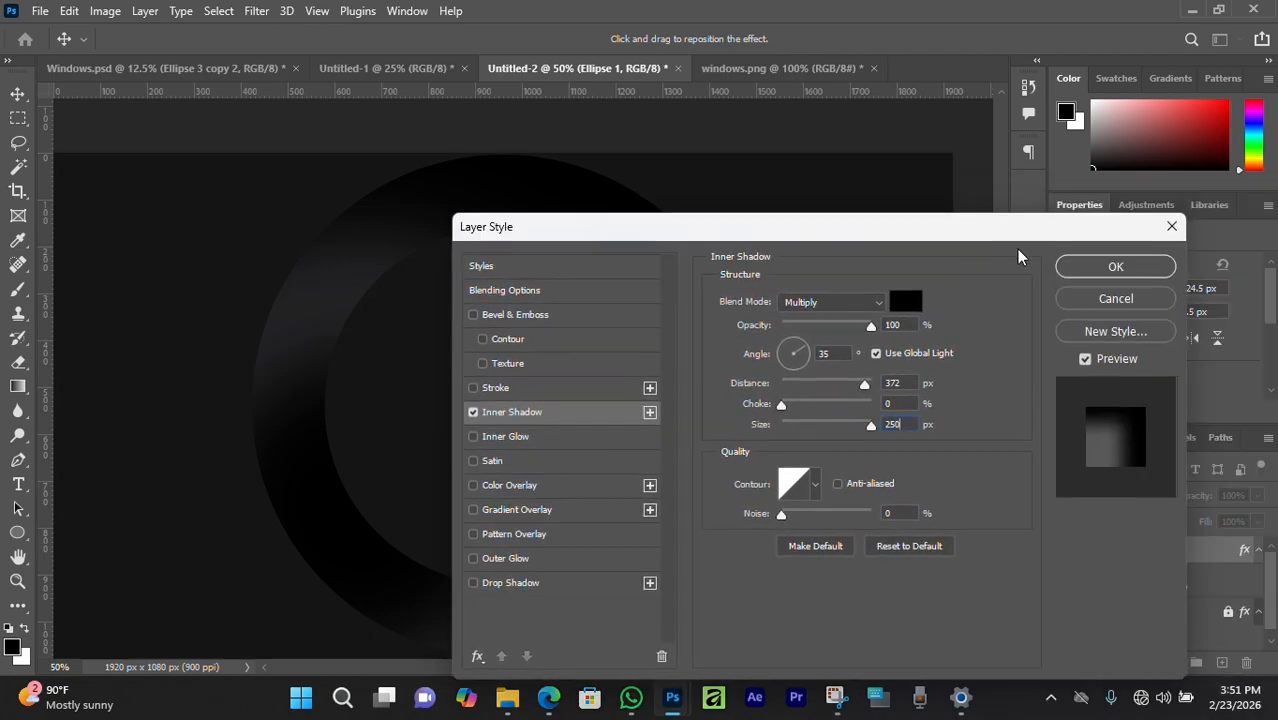
{"action": "left_click", "coordinate": [1100, 270]}
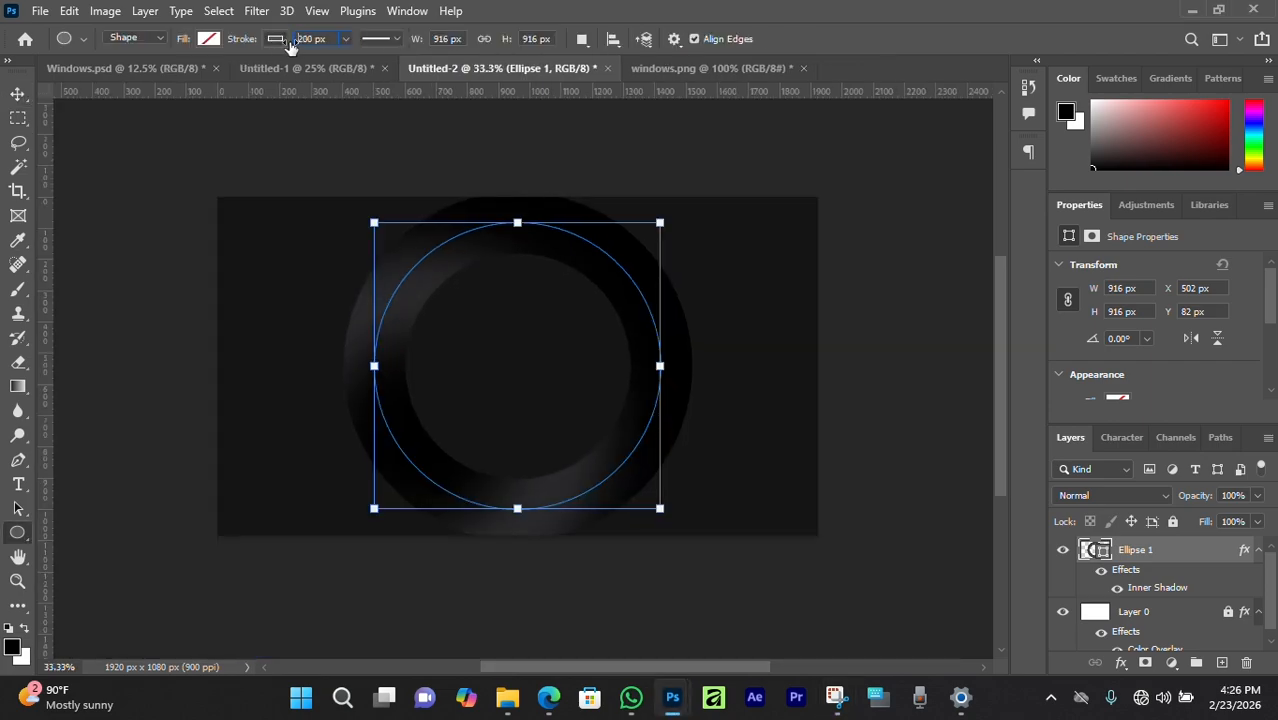
Widen the shadowed ring's stroke to about 302 px and reselect it with the Move tool.
{"action": "key", "text": "Up"}
{"action": "key", "text": "Up"}
{"action": "key", "text": "Up"}
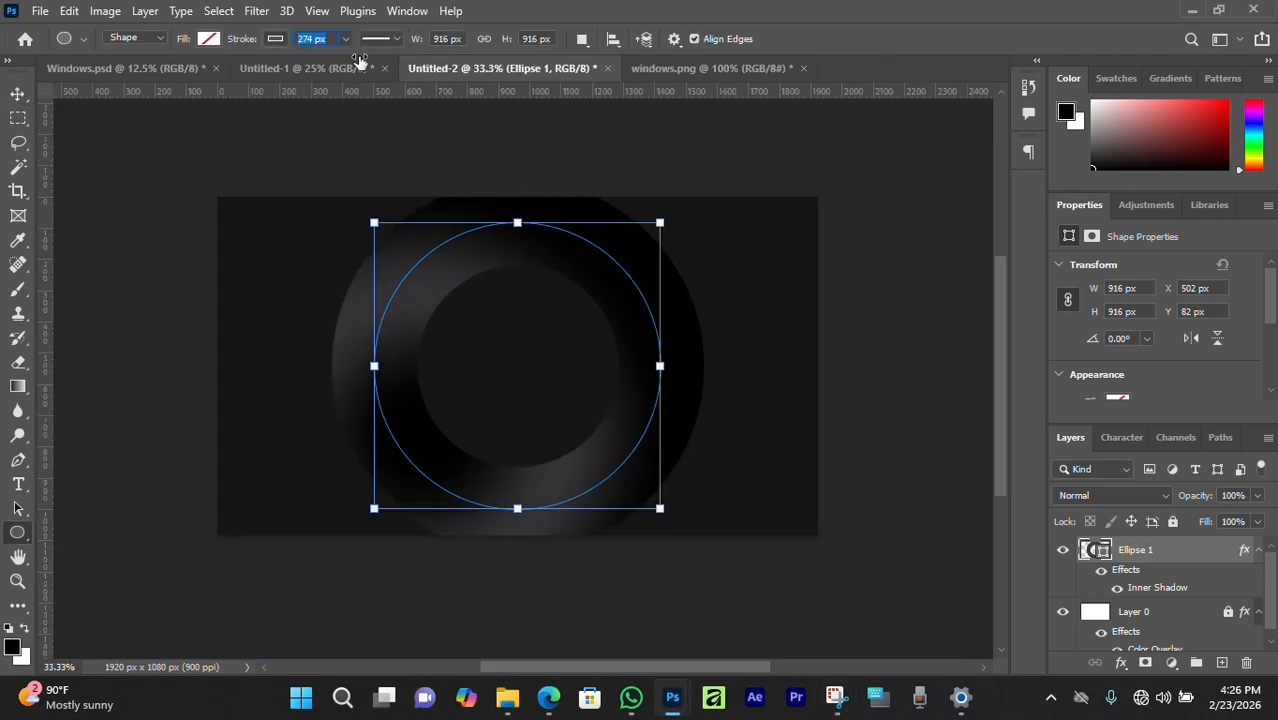
{"action": "left_click_drag", "start_coordinate": [360, 60], "coordinate": [399, 70]}
{"action": "left_click", "coordinate": [22, 94]}
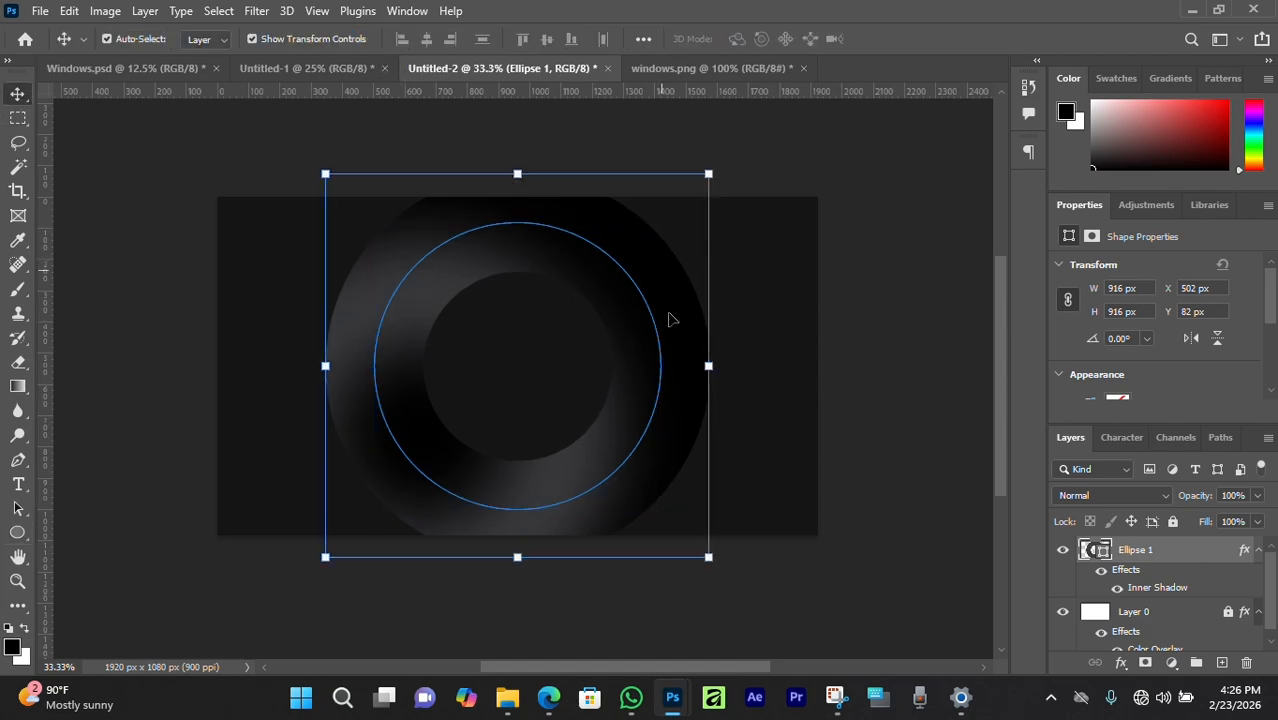
{"action": "left_click", "coordinate": [735, 176]}
{"action": "left_click", "coordinate": [602, 245]}
{"action": "left_click", "coordinate": [262, 156]}
{"action": "left_click", "coordinate": [508, 262]}
Duplicate the ring with Ctrl+J and scale two successively larger copies around it.
{"action": "key", "text": "ctrl+j"}
{"action": "key", "text": "ctrl+t"}
{"action": "left_click_drag", "start_coordinate": [708, 366], "coordinate": [762, 365]}
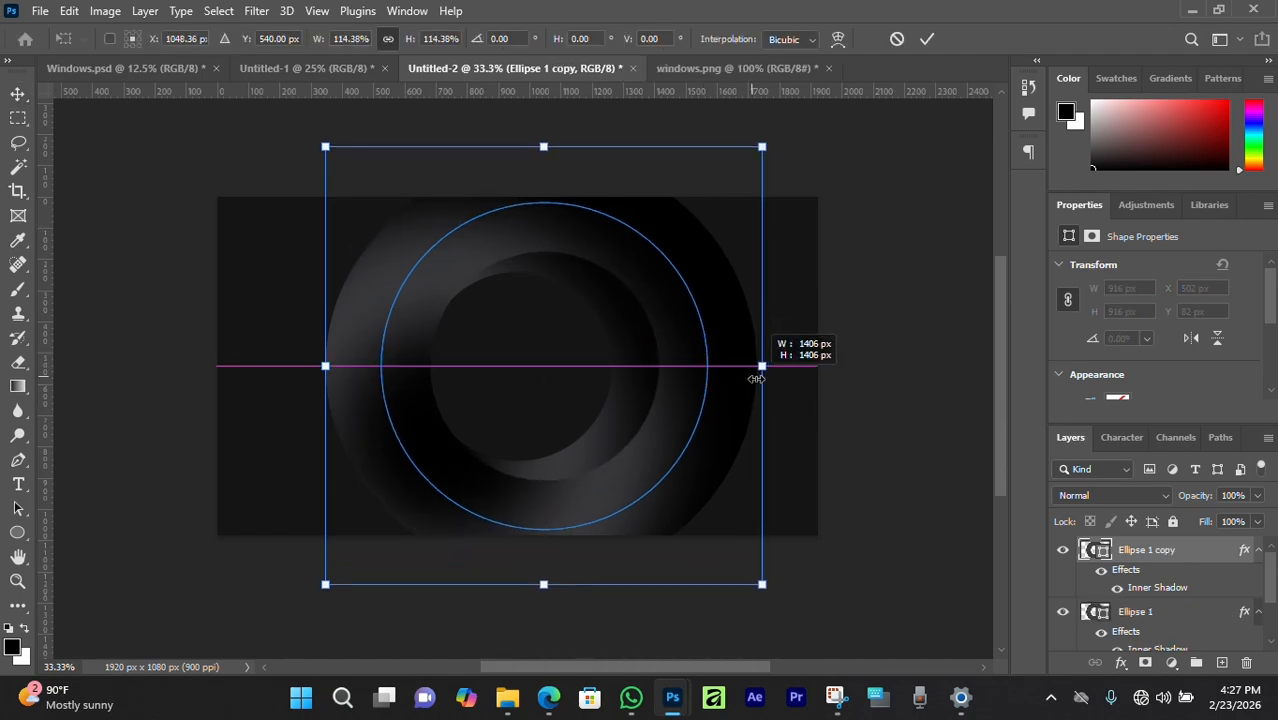
{"action": "left_click_drag", "start_coordinate": [319, 366], "coordinate": [277, 365]}
{"action": "key", "text": "Return"}
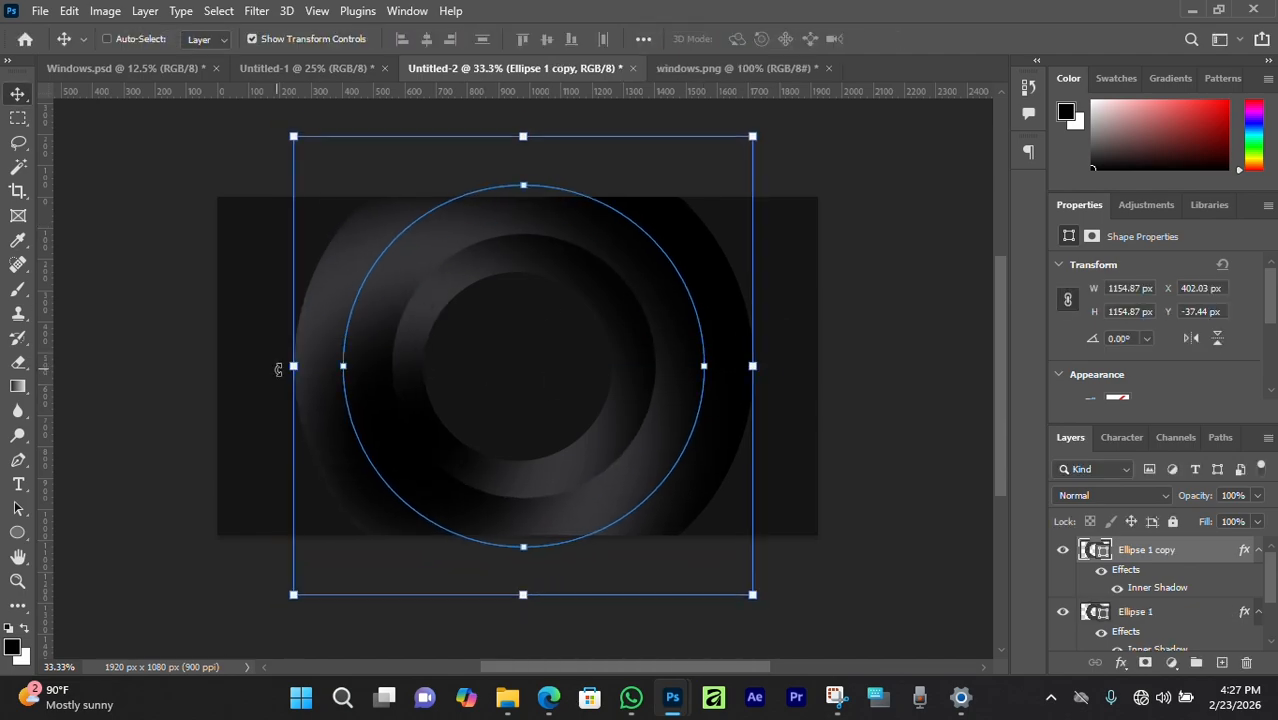
{"action": "key", "text": "ctrl+j"}
{"action": "key", "text": "ctrl+t"}
{"action": "left_click_drag", "start_coordinate": [753, 366], "coordinate": [819, 366]}
{"action": "left_click_drag", "start_coordinate": [294, 366], "coordinate": [260, 365]}
{"action": "key", "text": "Return"}
Add three more enlarged ring copies, spreading the concentric rings further outward.
{"action": "key", "text": "ctrl+j"}
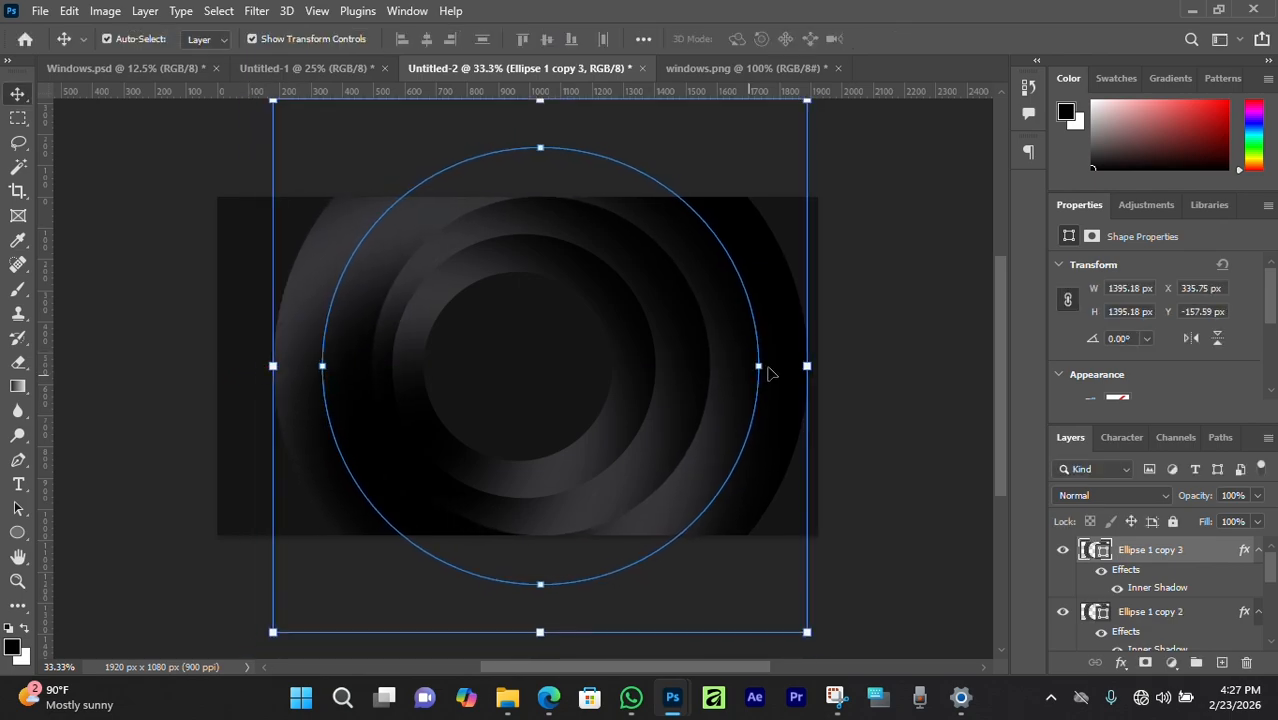
{"action": "left_click_drag", "start_coordinate": [759, 366], "coordinate": [858, 366]}
{"action": "left_click_drag", "start_coordinate": [273, 366], "coordinate": [229, 366]}
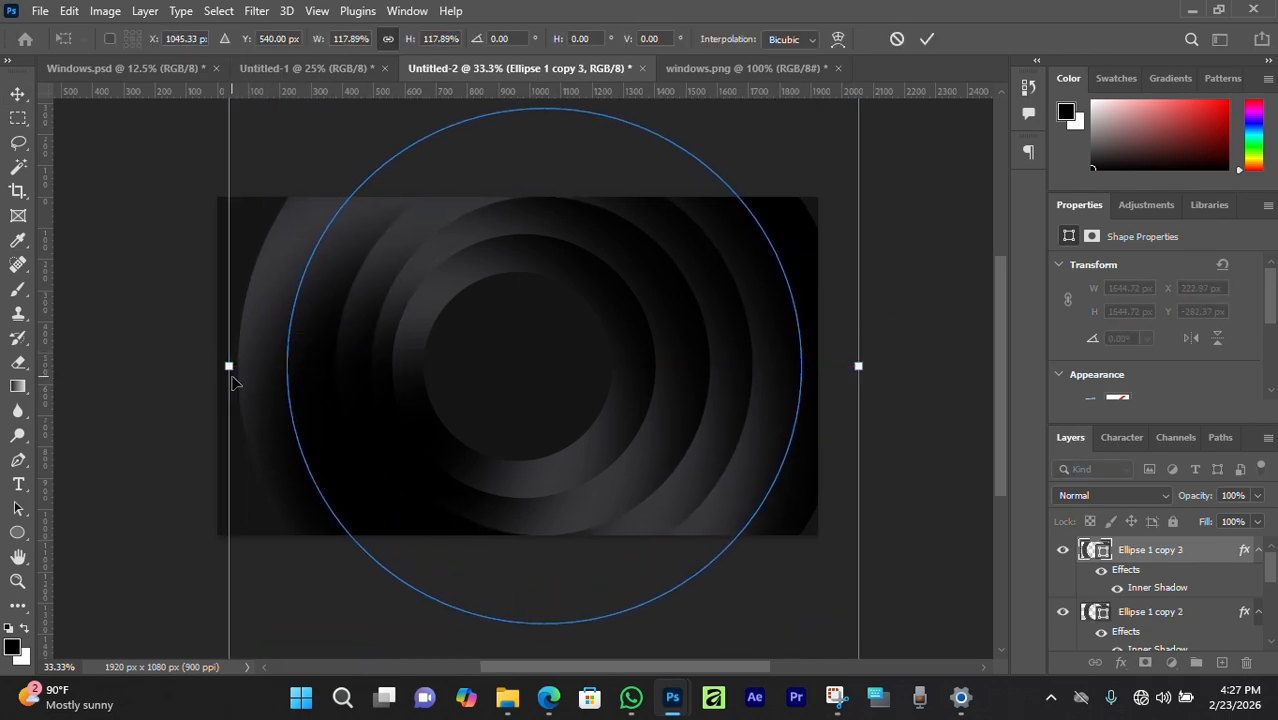
{"action": "key", "text": "Return"}
{"action": "key", "text": "ctrl+j"}
{"action": "left_click_drag", "start_coordinate": [849, 366], "coordinate": [910, 366]}
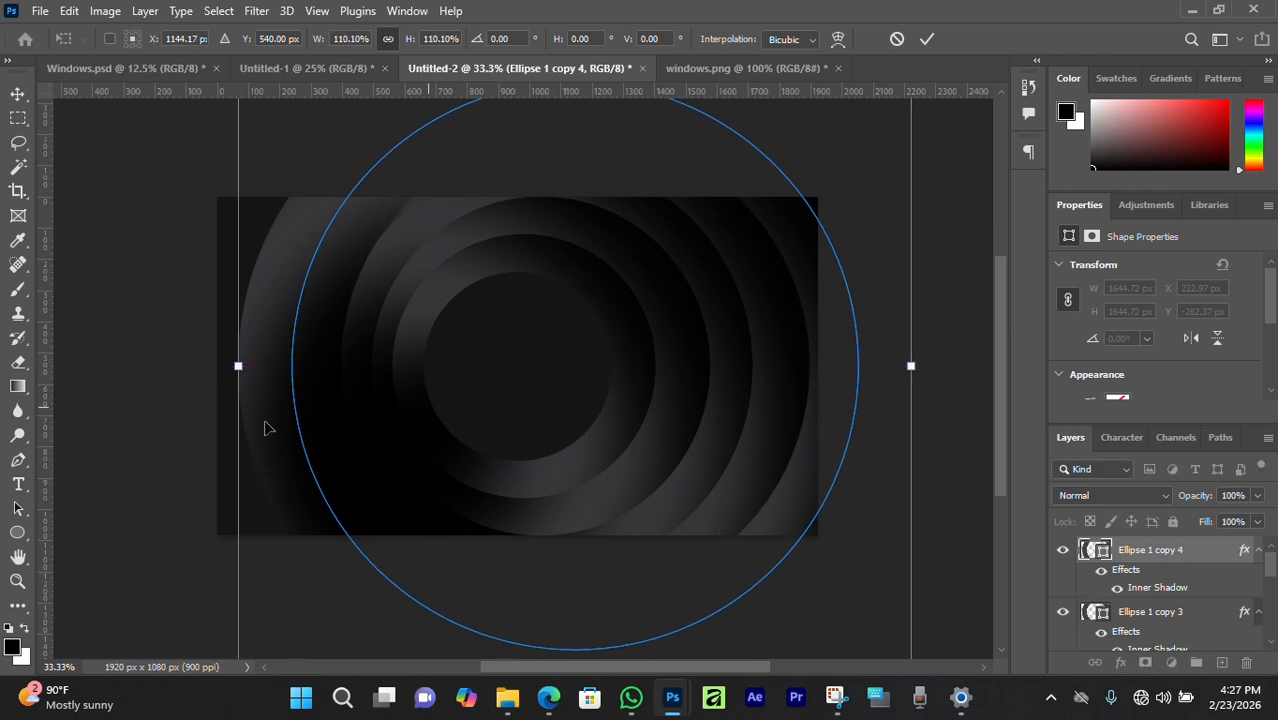
{"action": "left_click_drag", "start_coordinate": [237, 366], "coordinate": [200, 366]}
{"action": "key", "text": "Return"}
{"action": "key", "text": "ctrl+j"}
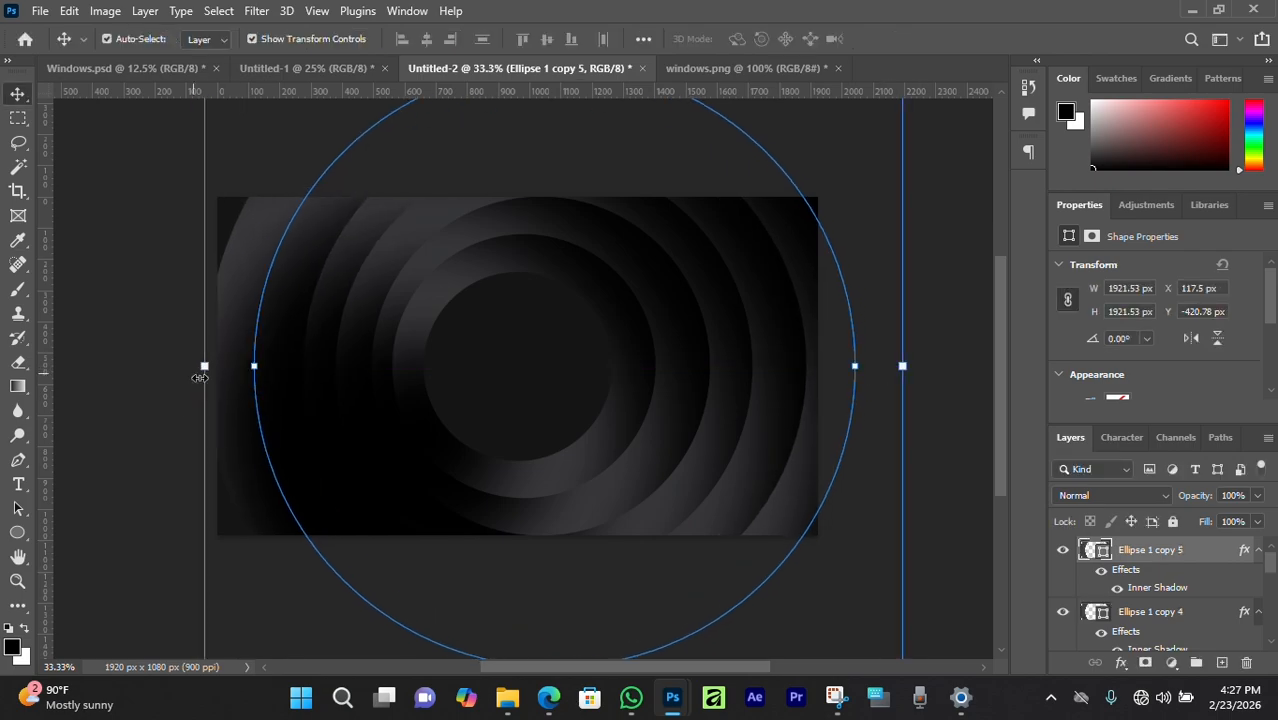
{"action": "left_click_drag", "start_coordinate": [910, 366], "coordinate": [944, 366]}
{"action": "left_click_drag", "start_coordinate": [204, 366], "coordinate": [150, 366]}
{"action": "key", "text": "Return"}
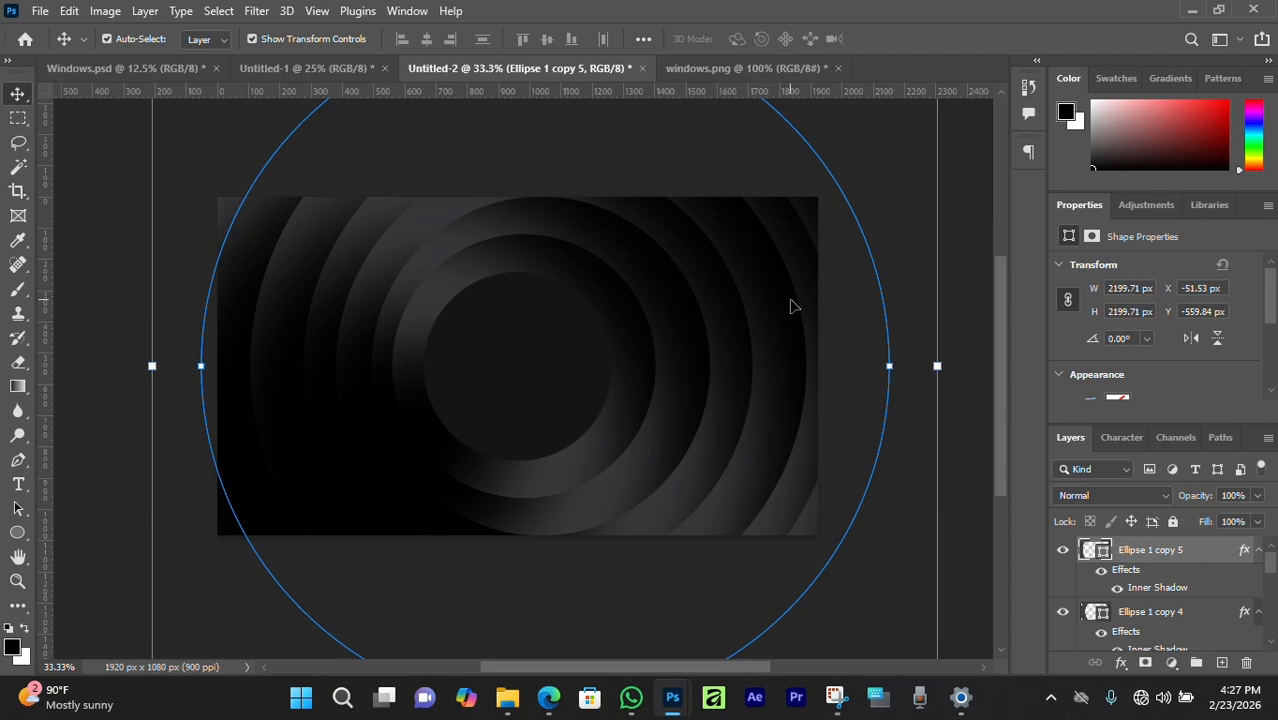
Undo the oversized ring and add moderately enlarged copies up to Ellipse 1 copy 8.
{"action": "key", "text": "ctrl+z"}
{"action": "key", "text": "ctrl+j"}
{"action": "key", "text": "ctrl+t"}
{"action": "left_click_drag", "start_coordinate": [850, 366], "coordinate": [872, 362]}
{"action": "left_click_drag", "start_coordinate": [238, 366], "coordinate": [220, 366]}
{"action": "key", "text": "Return"}
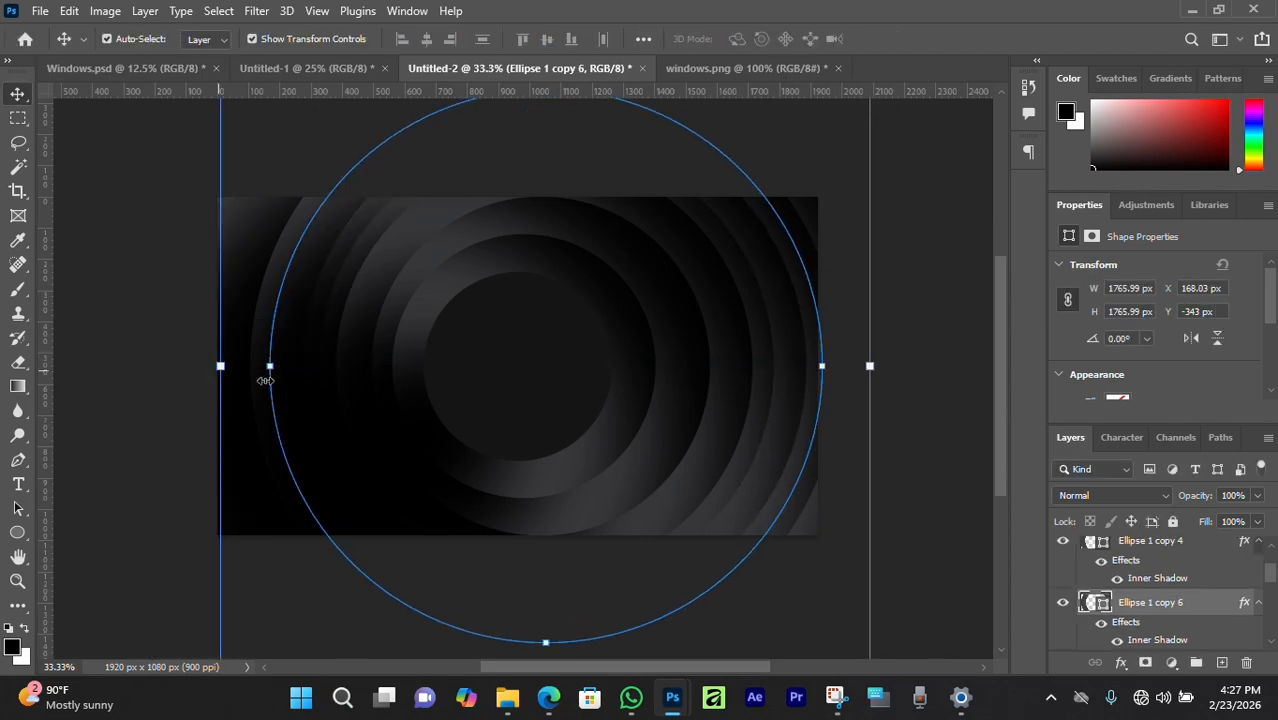
{"action": "key", "text": "ctrl+z"}
{"action": "key", "text": "ctrl+j"}
{"action": "left_click_drag", "start_coordinate": [806, 366], "coordinate": [828, 357]}
{"action": "left_click_drag", "start_coordinate": [273, 364], "coordinate": [262, 351]}
{"action": "left_click", "coordinate": [927, 39]}
Select all ellipse layers and widen their strokes to about 353 px.
{"action": "left_click", "coordinate": [562, 280]}
{"action": "scroll", "coordinate": [542, 258], "scroll_direction": "up", "scroll_amount": 2}
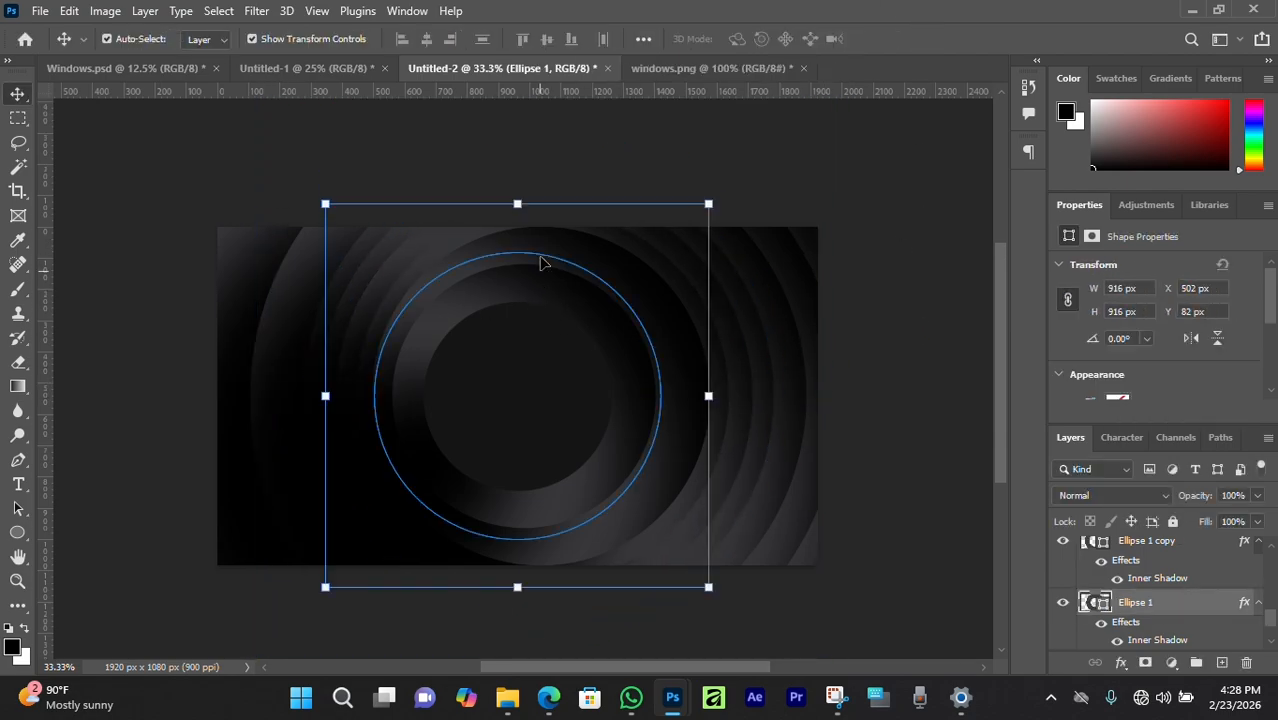
{"action": "left_click", "coordinate": [165, 192]}
{"action": "left_click_drag", "start_coordinate": [123, 146], "coordinate": [888, 530]}
{"action": "left_click", "coordinate": [18, 534]}
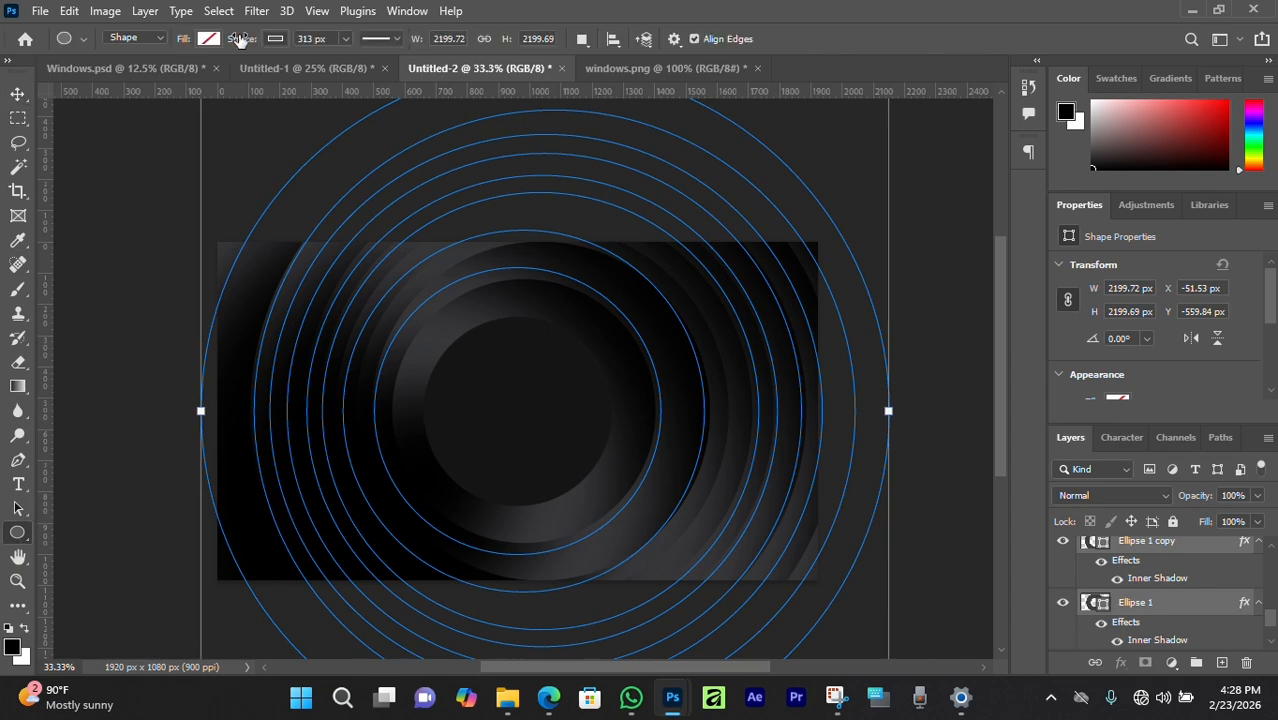
{"action": "left_click_drag", "start_coordinate": [245, 41], "coordinate": [278, 49]}
{"action": "left_click", "coordinate": [19, 95]}
{"action": "left_click", "coordinate": [119, 155]}
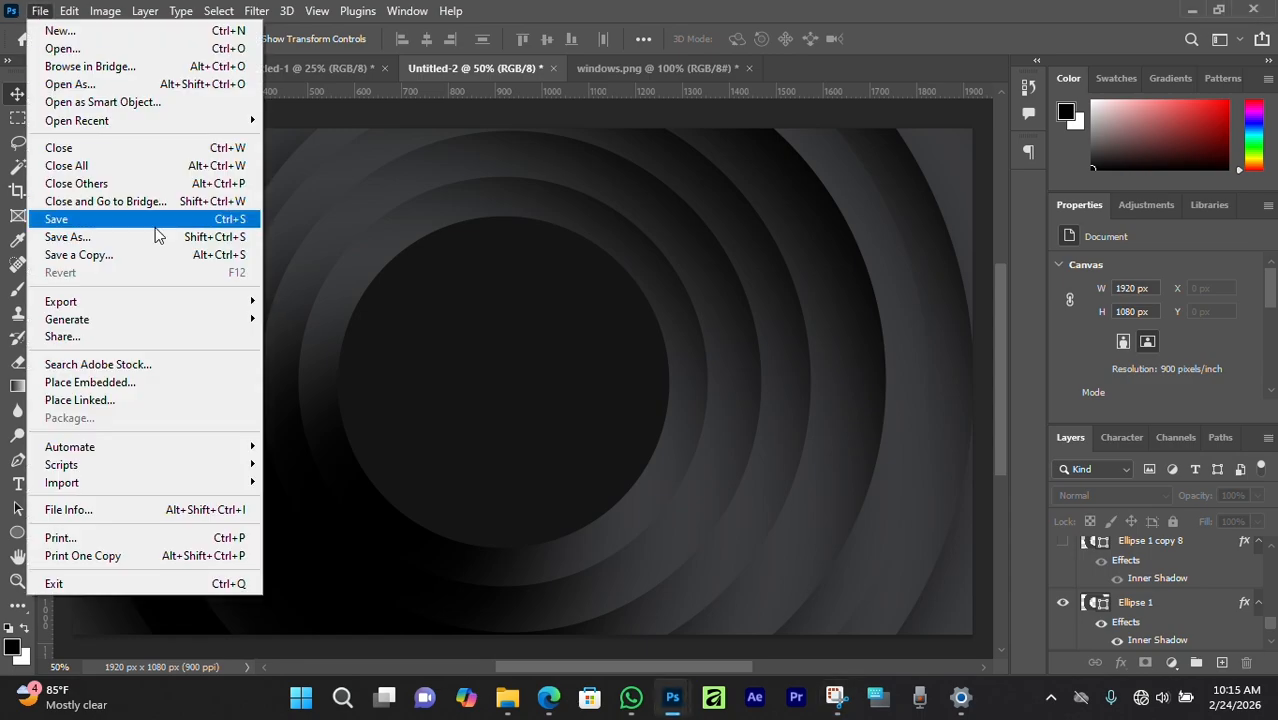
Embed windows.png and shrink it to a 132 x 124 px logo centred in the innermost ring.
{"action": "left_click", "coordinate": [94, 384]}
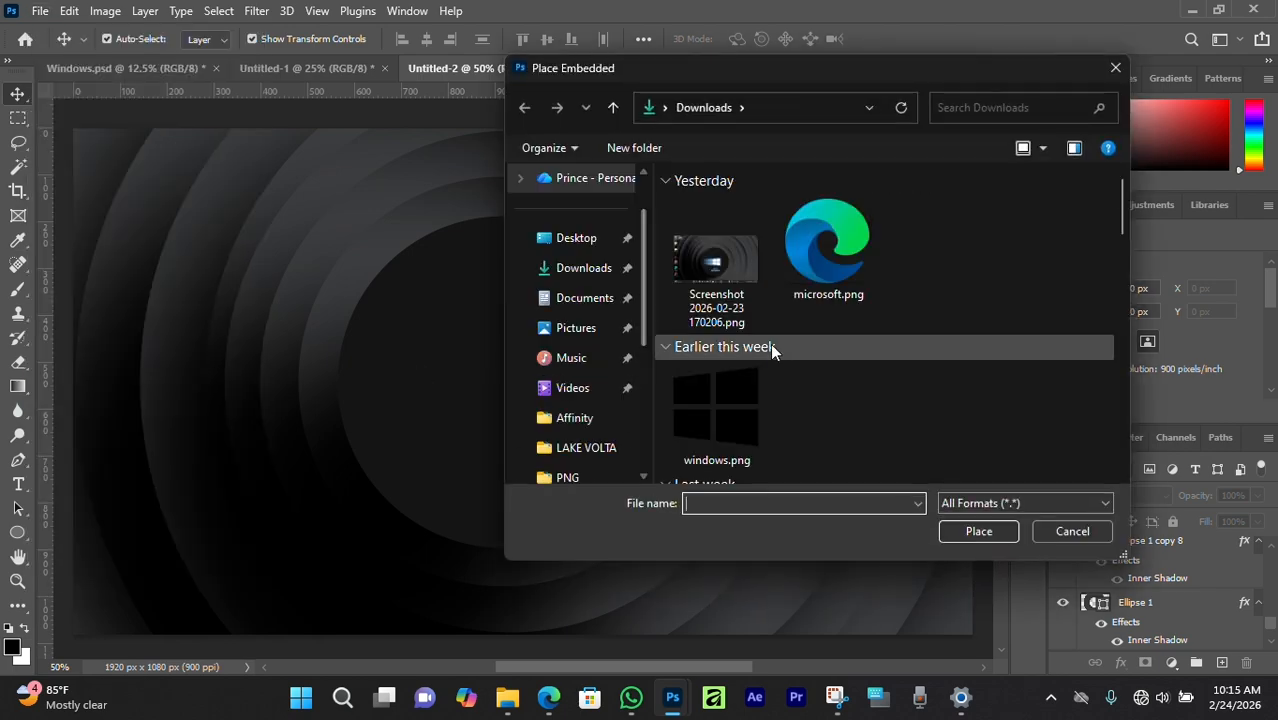
{"action": "scroll", "coordinate": [770, 343], "scroll_direction": "down", "scroll_amount": 1}
{"action": "left_click", "coordinate": [741, 383]}
{"action": "left_click", "coordinate": [979, 531]}
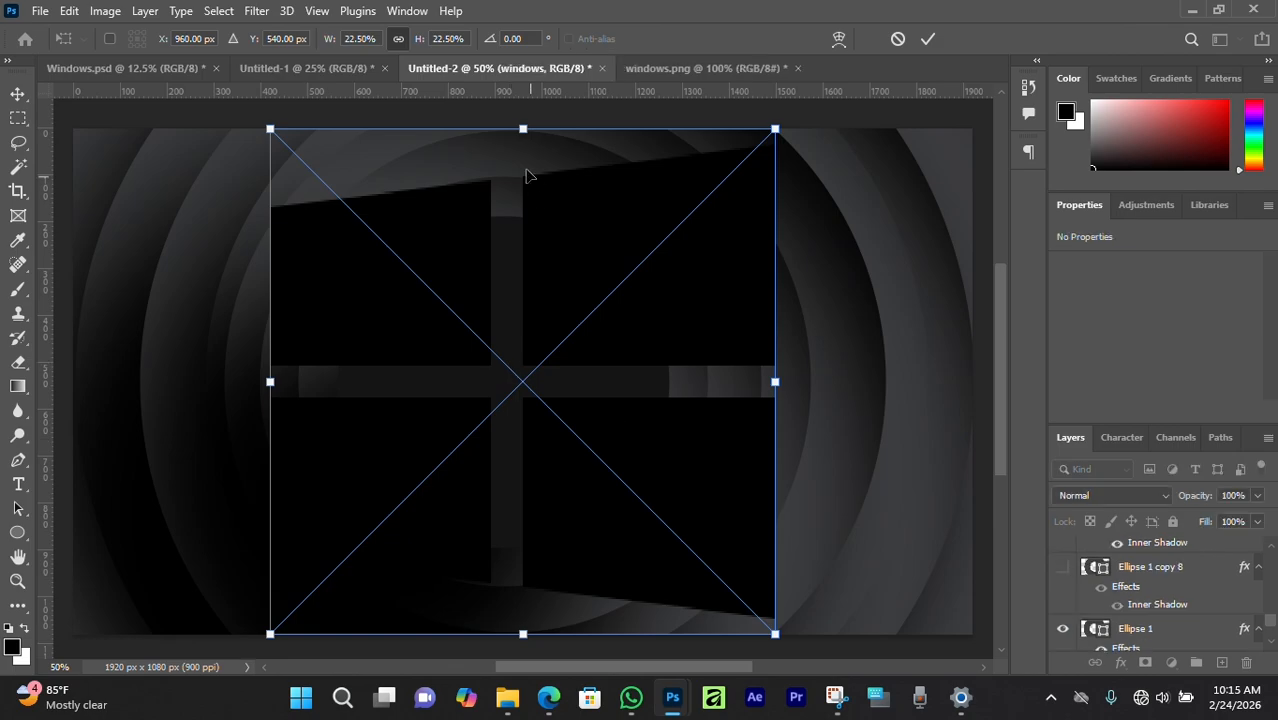
{"action": "left_click_drag", "start_coordinate": [522, 128], "coordinate": [522, 444]}
{"action": "left_click_drag", "start_coordinate": [535, 600], "coordinate": [517, 395]}
{"action": "left_click_drag", "start_coordinate": [517, 285], "coordinate": [517, 335]}
{"action": "left_click_drag", "start_coordinate": [535, 378], "coordinate": [528, 382]}
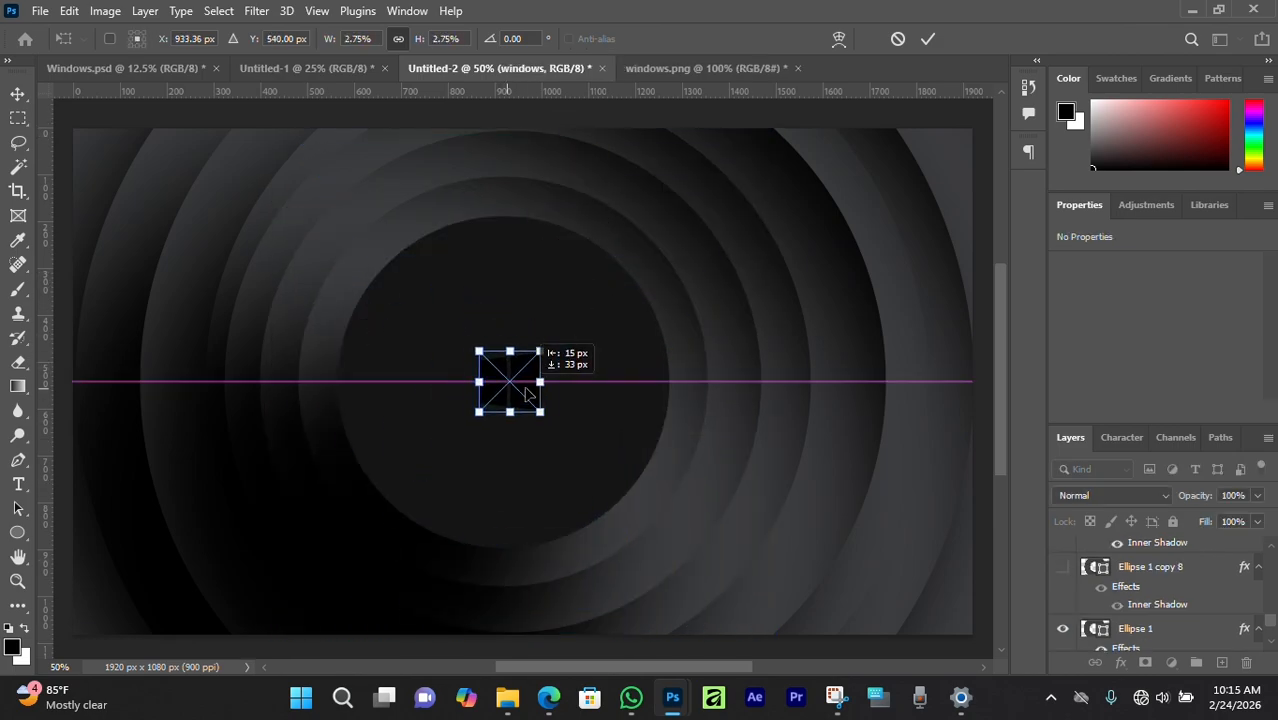
{"action": "left_click", "coordinate": [928, 38]}
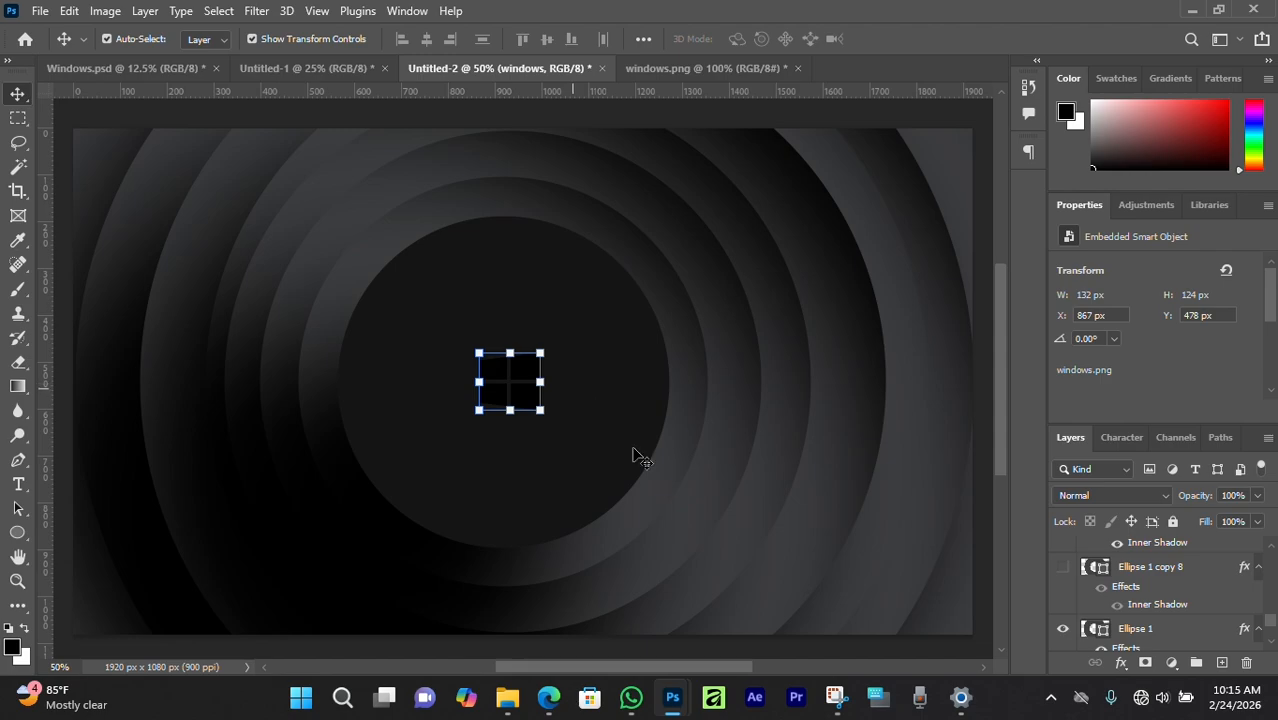
{"action": "scroll", "coordinate": [1160, 600], "scroll_direction": "up", "scroll_amount": 1}
{"action": "scroll", "coordinate": [1165, 622], "scroll_direction": "up", "scroll_amount": 8}
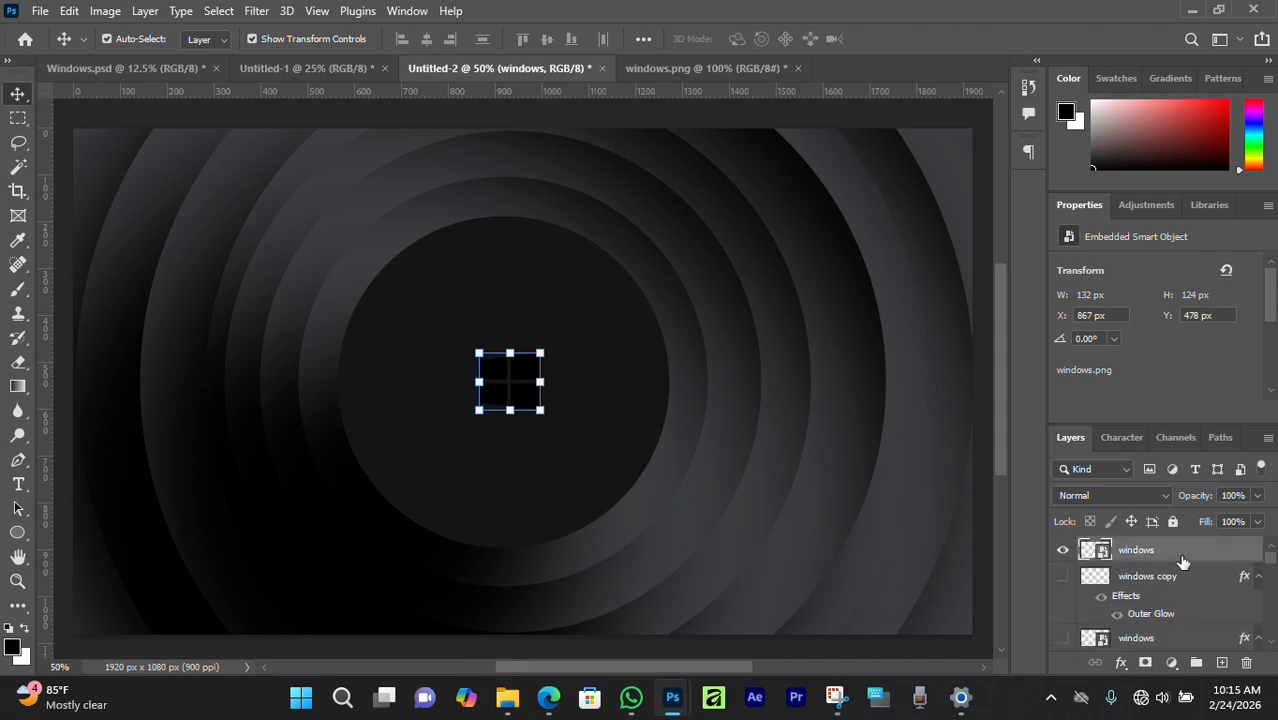
Give the Windows logo a white Color Overlay layer style.
{"action": "double_click", "coordinate": [1207, 554]}
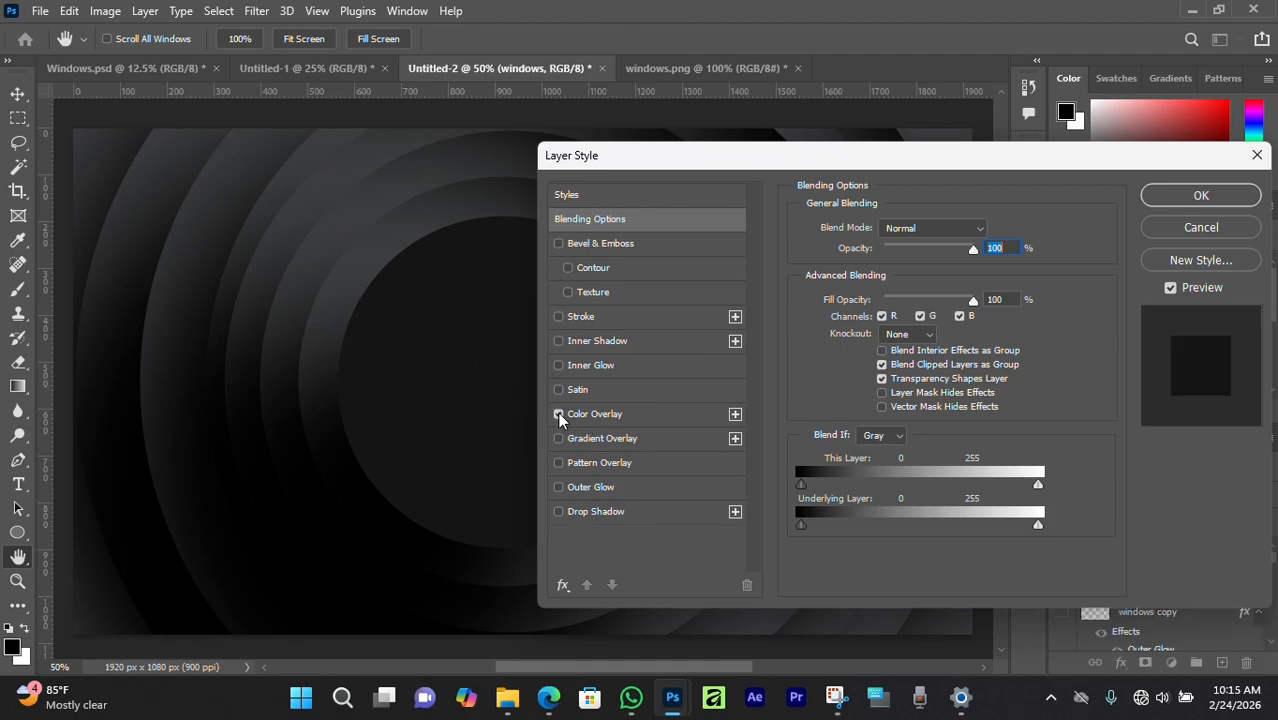
{"action": "left_click", "coordinate": [558, 413]}
{"action": "left_click_drag", "start_coordinate": [660, 150], "coordinate": [760, 192]}
{"action": "left_click", "coordinate": [1100, 266]}
{"action": "left_click", "coordinate": [739, 350]}
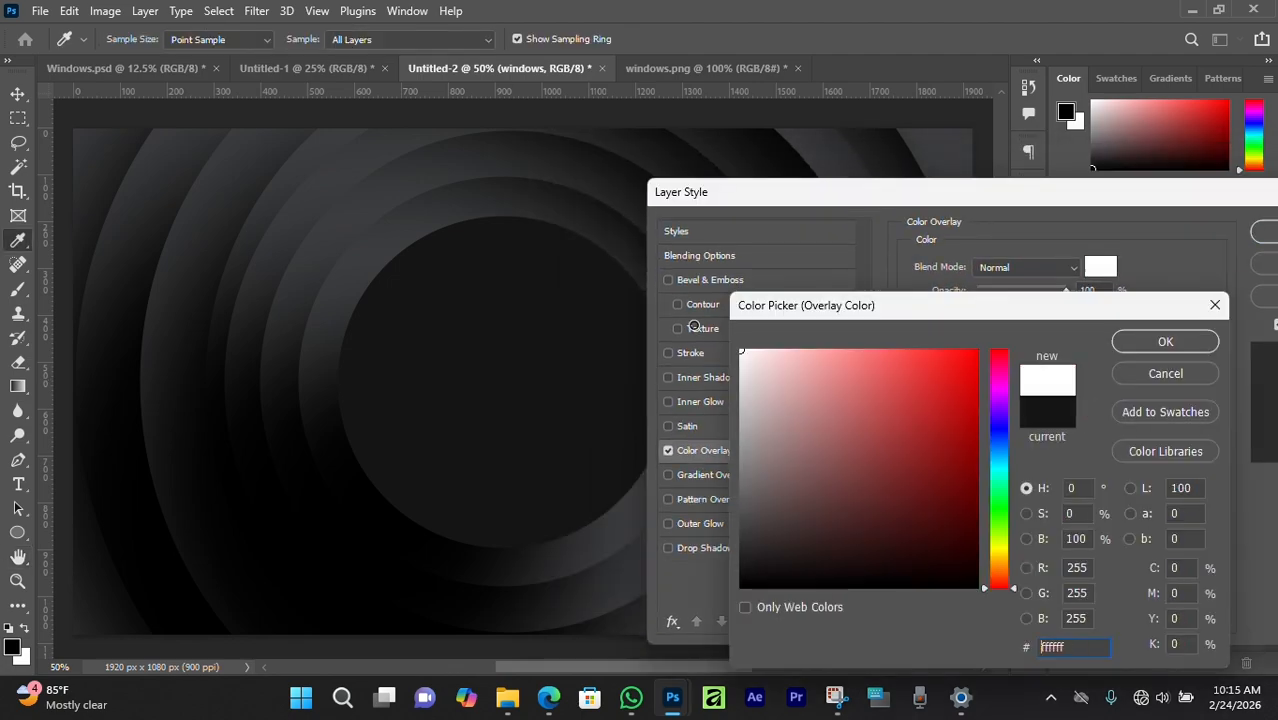
{"action": "left_click", "coordinate": [1162, 340]}
{"action": "left_click", "coordinate": [1266, 240]}
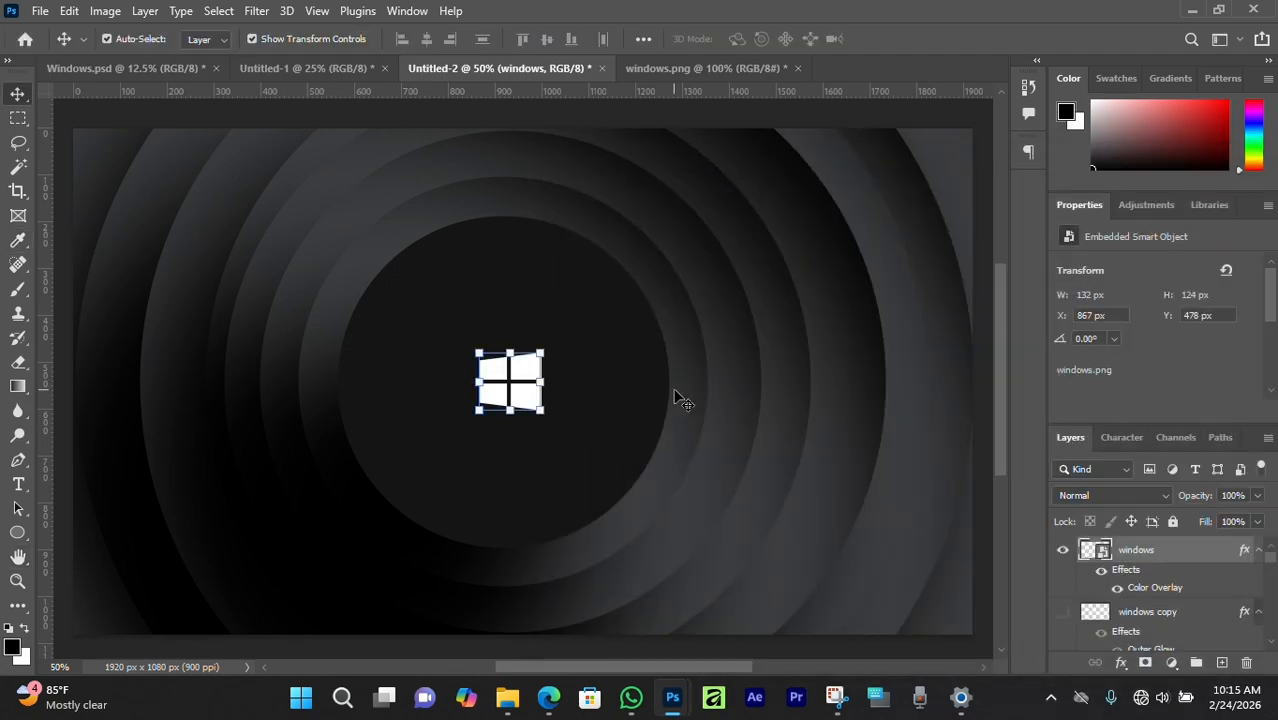
{"action": "scroll", "coordinate": [525, 379], "scroll_direction": "down", "scroll_amount": 5}
{"action": "scroll", "coordinate": [525, 379], "scroll_direction": "up", "scroll_amount": 4}
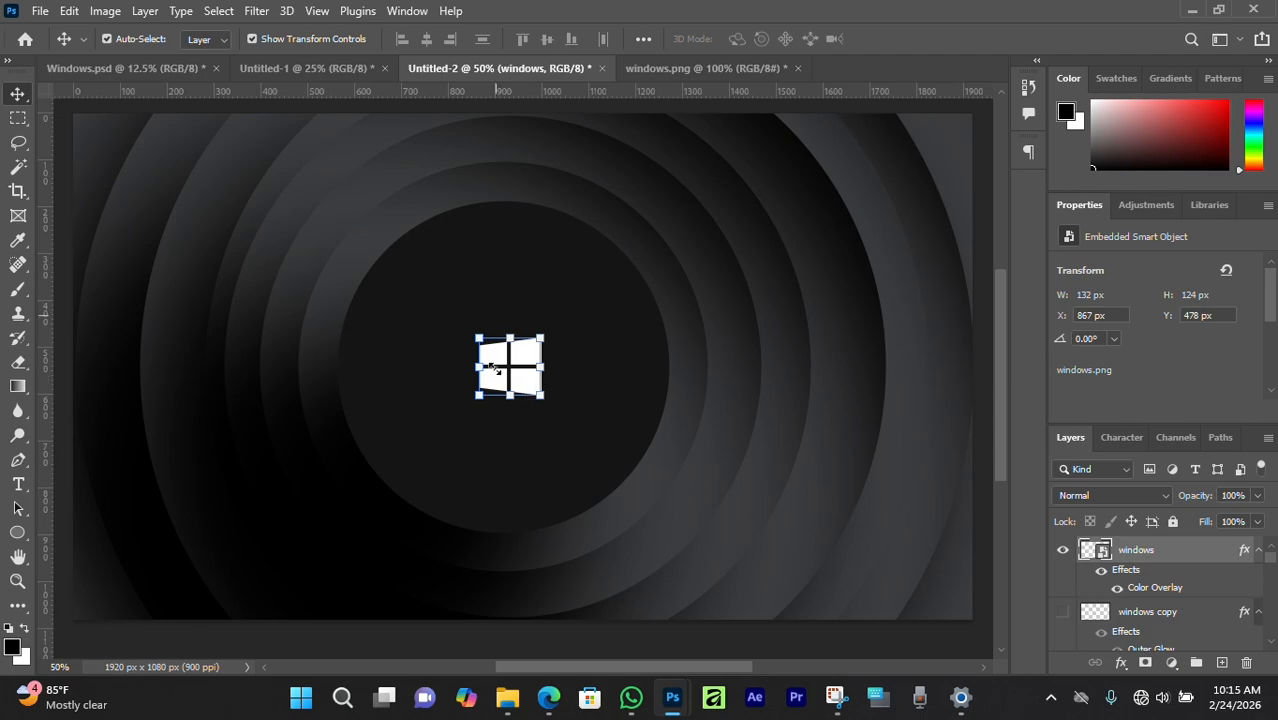
Add a tight blue Outer Glow to the logo with Spread 0 and Size 24 px.
{"action": "double_click", "coordinate": [1243, 553]}
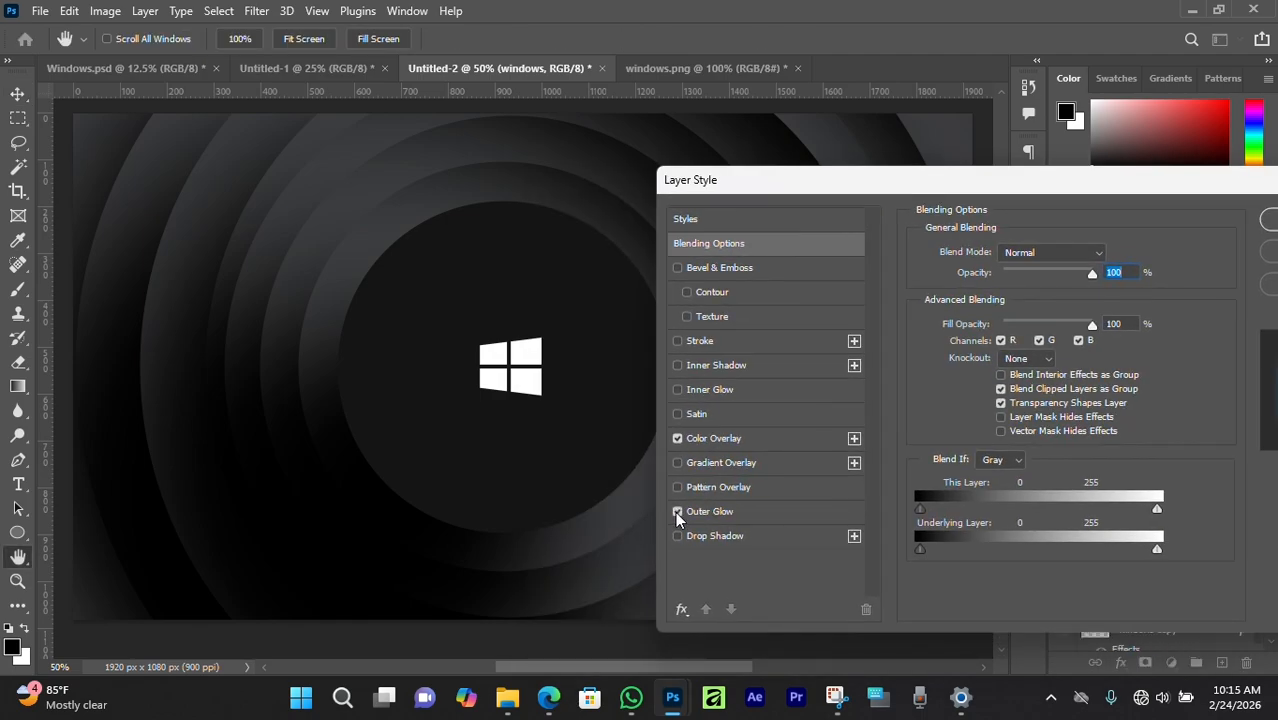
{"action": "left_click", "coordinate": [677, 511]}
{"action": "left_click", "coordinate": [709, 512]}
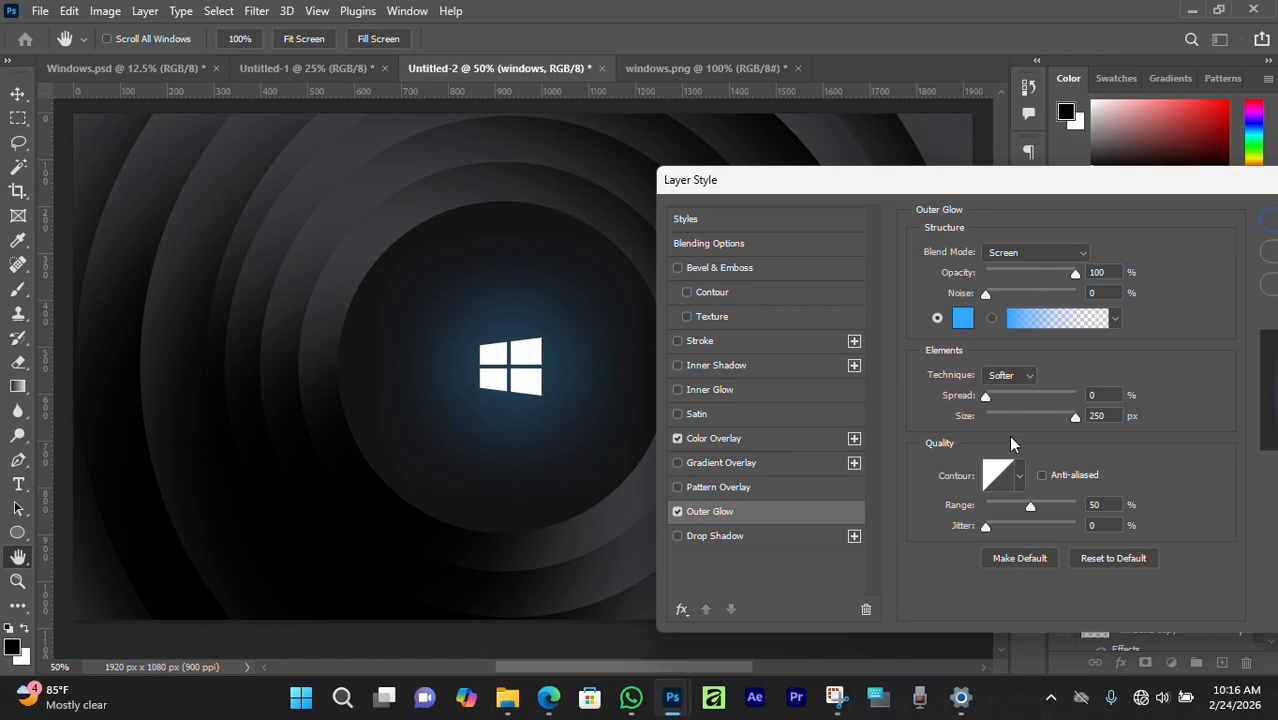
{"action": "mouse_move", "coordinate": [986, 397]}
{"action": "left_mouse_down"}
{"action": "mouse_move", "coordinate": [1020, 395]}
{"action": "mouse_move", "coordinate": [1002, 397]}
{"action": "left_mouse_up"}
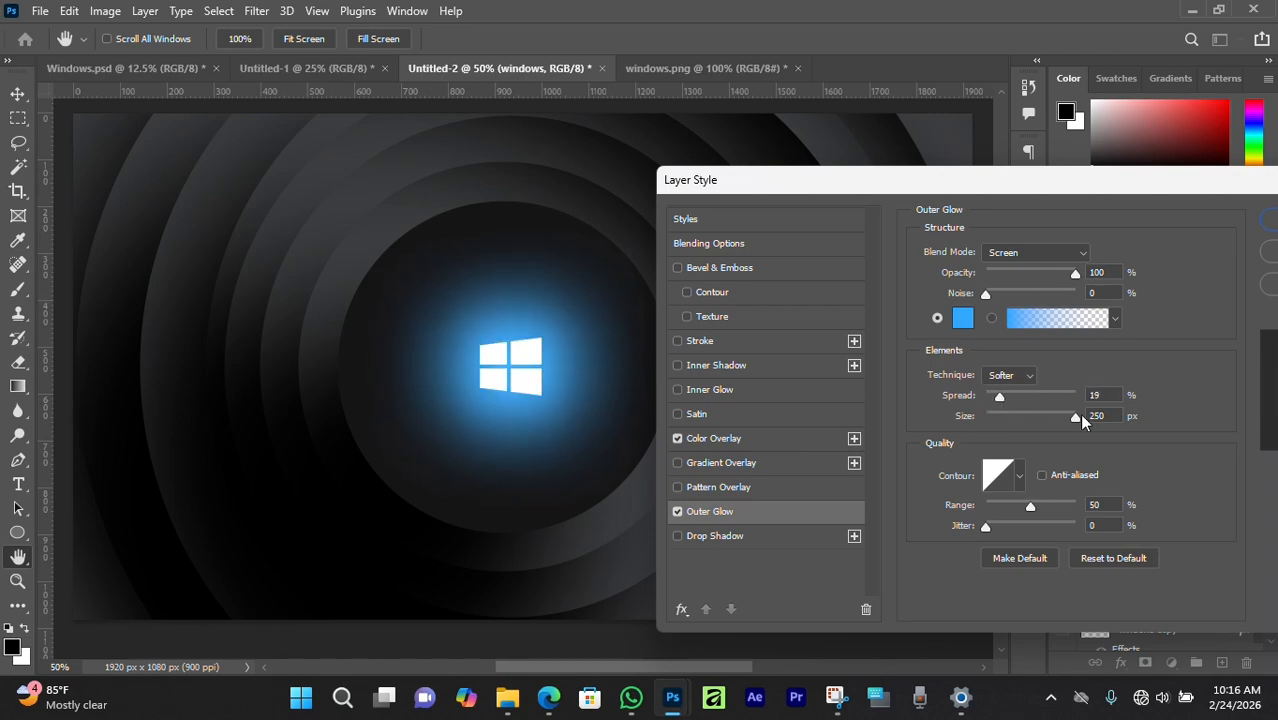
{"action": "left_click_drag", "start_coordinate": [1075, 416], "coordinate": [1043, 401]}
{"action": "mouse_move", "coordinate": [1012, 419]}
{"action": "left_mouse_down"}
{"action": "mouse_move", "coordinate": [993, 420]}
{"action": "mouse_move", "coordinate": [1007, 419]}
{"action": "left_mouse_up"}
{"action": "left_click_drag", "start_coordinate": [1039, 398], "coordinate": [986, 399]}
{"action": "left_click_drag", "start_coordinate": [1005, 417], "coordinate": [999, 418]}
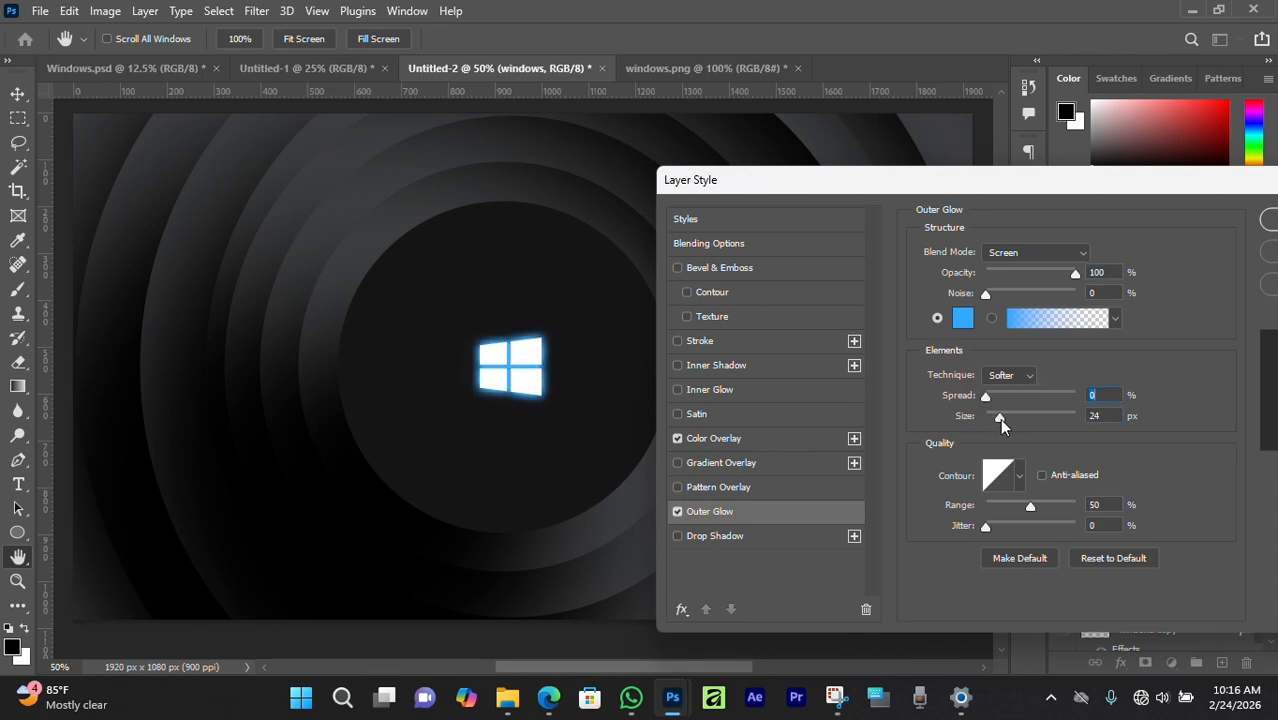
{"action": "left_click", "coordinate": [1087, 276]}
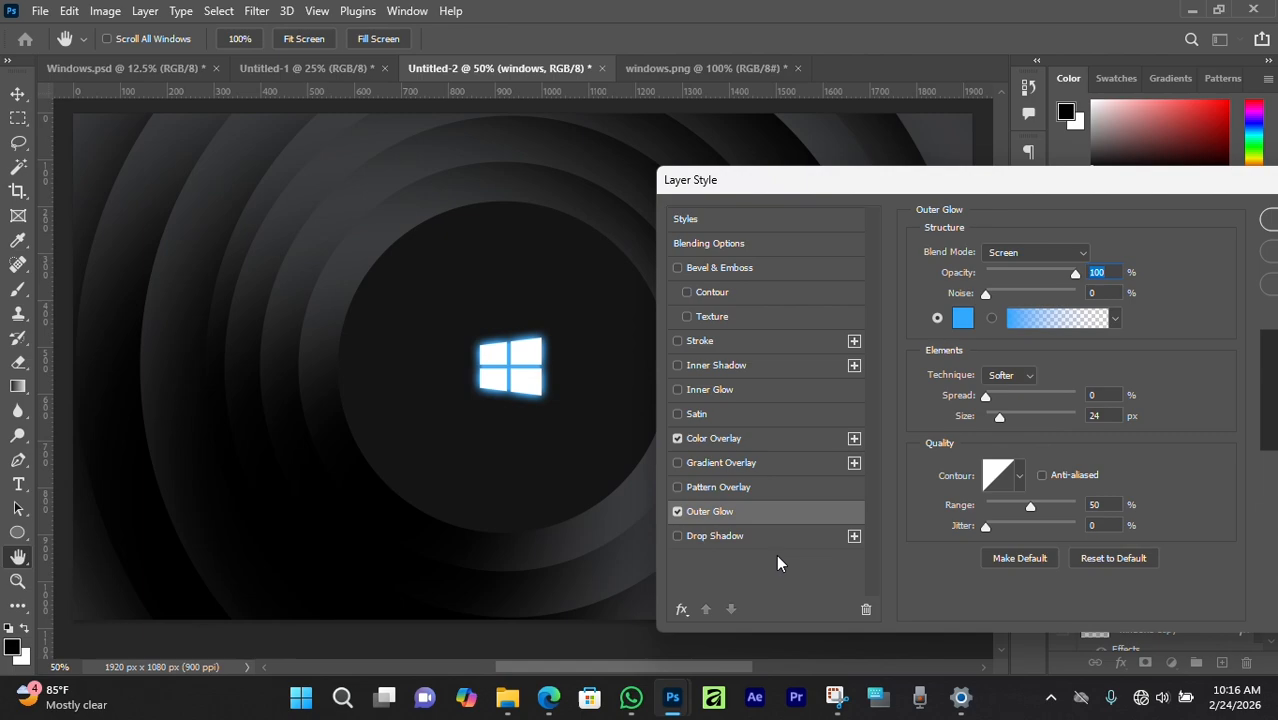
{"action": "left_click", "coordinate": [1268, 222]}
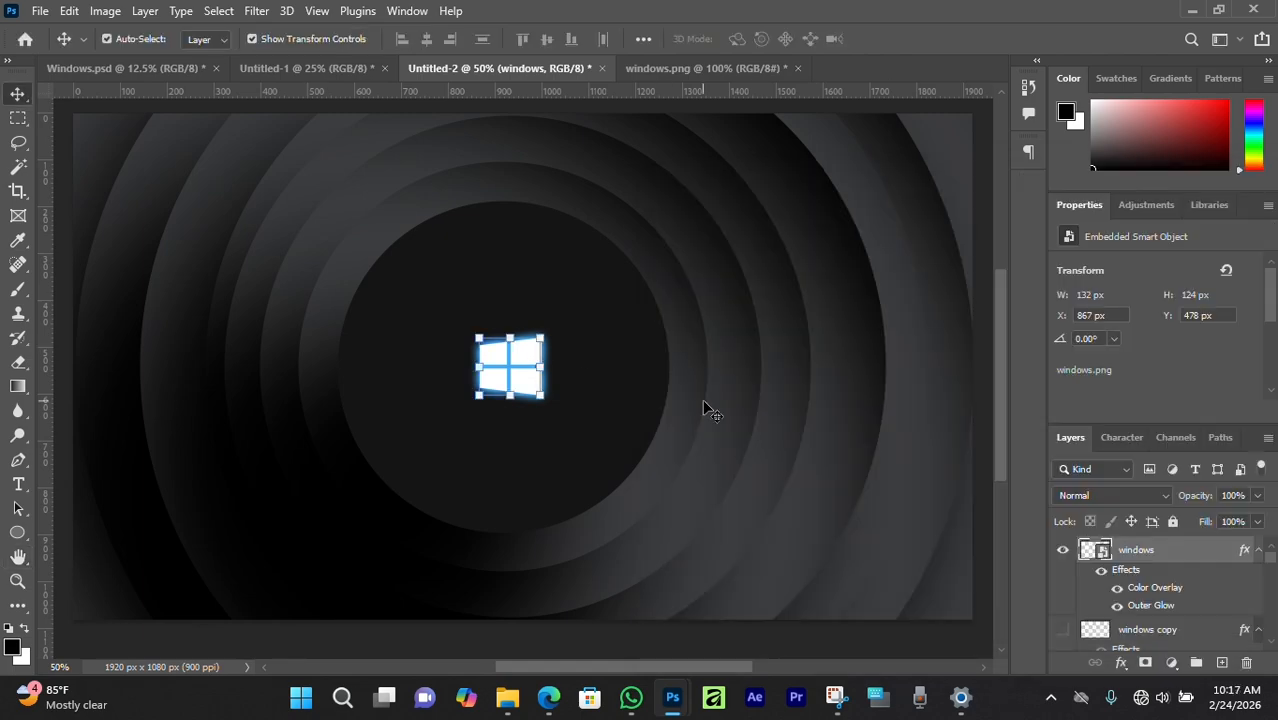
Duplicate the logo layer and apply a horizontal Motion Blur (angle 0, distance 281).
{"action": "key", "text": "ctrl+j"}
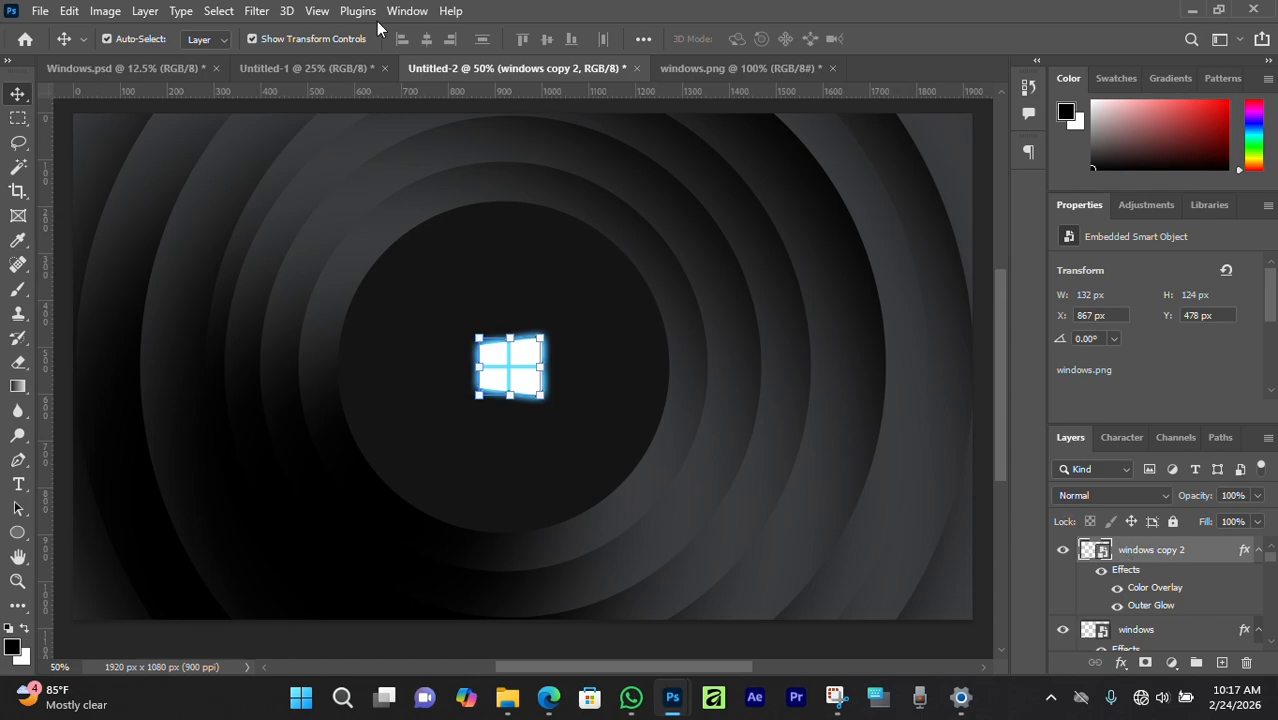
{"action": "left_click", "coordinate": [254, 12]}
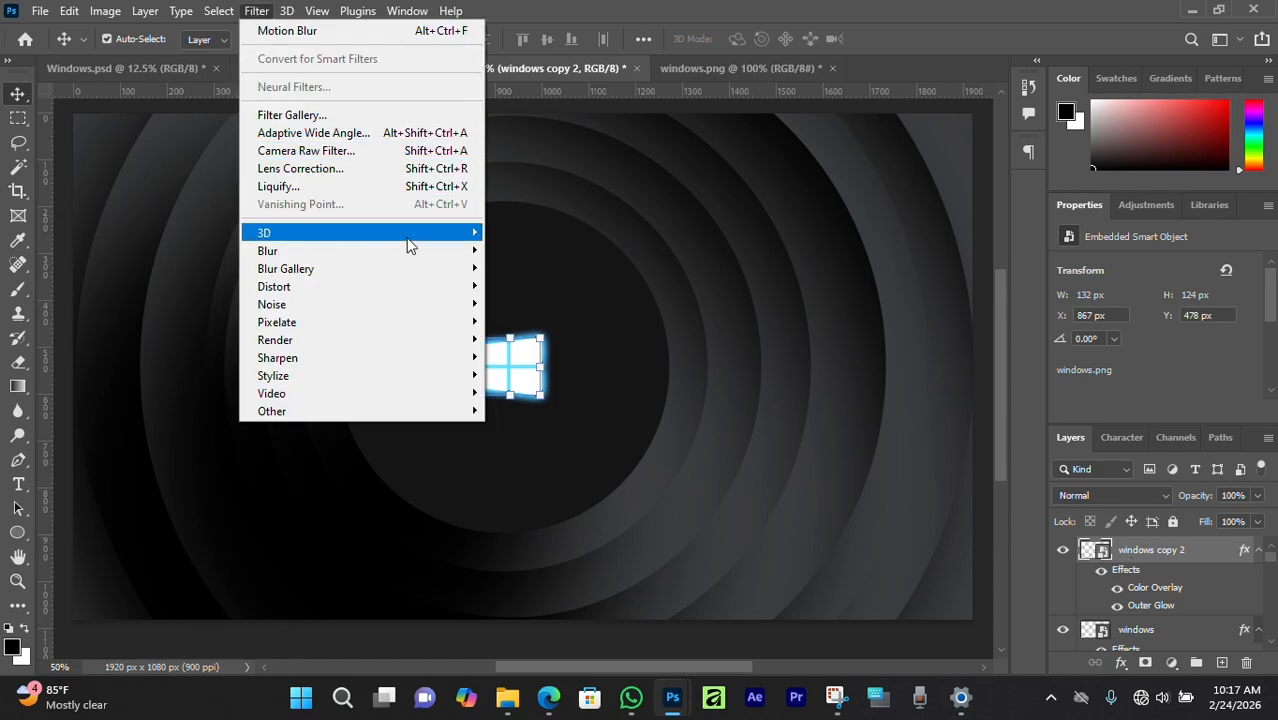
{"action": "mouse_move", "coordinate": [408, 252]}
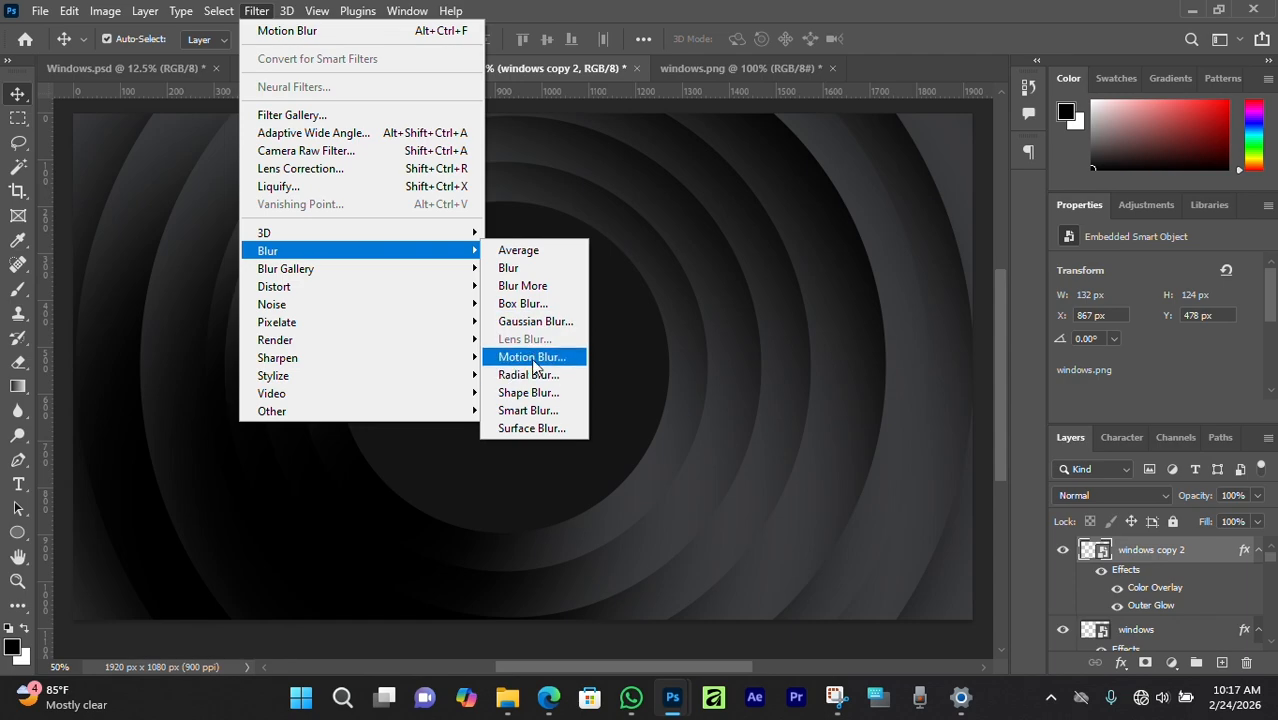
{"action": "left_click", "coordinate": [515, 357]}
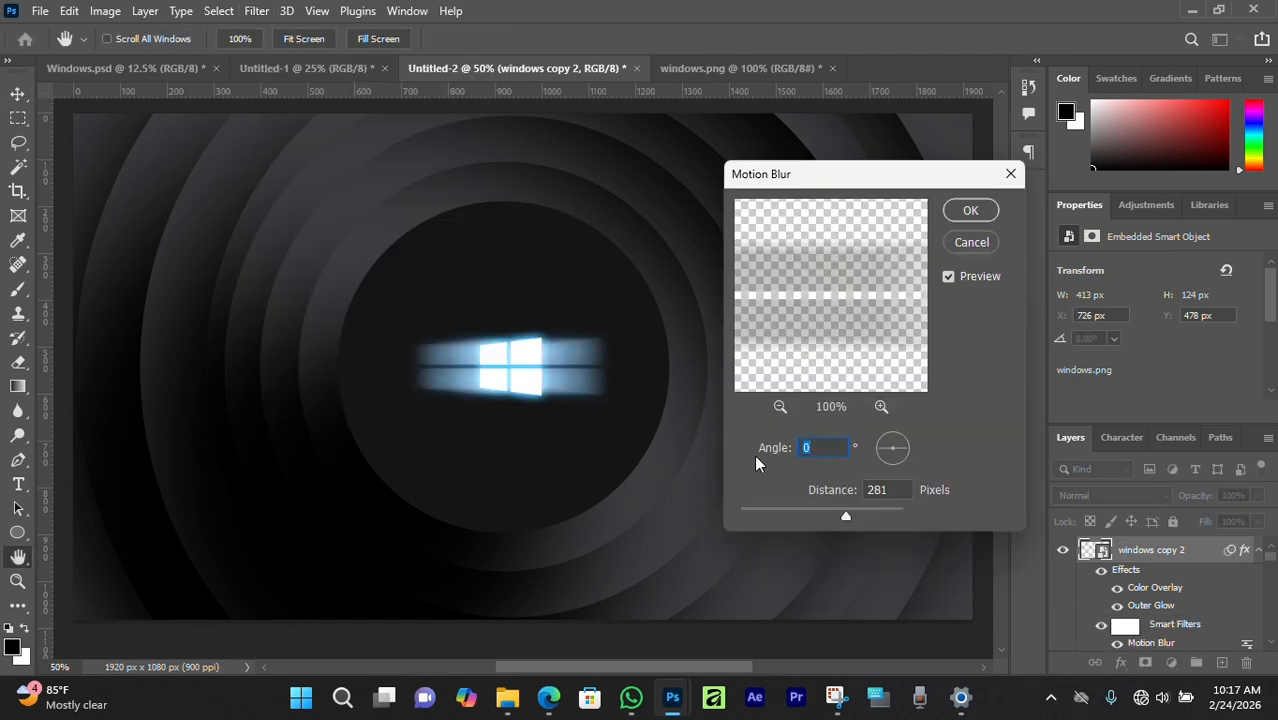
{"action": "left_click", "coordinate": [970, 211]}
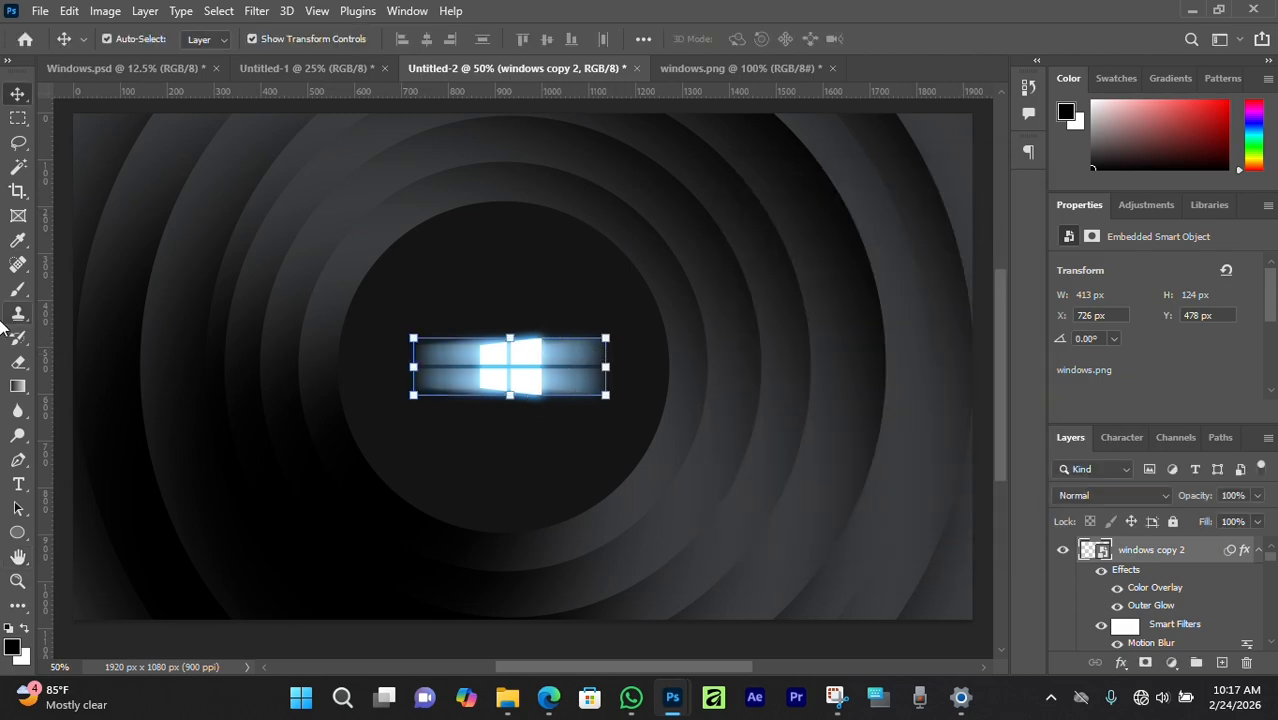
Rasterize the blurred copy and erase its right-hand streaks so light trails only leftward.
{"action": "left_click", "coordinate": [19, 365]}
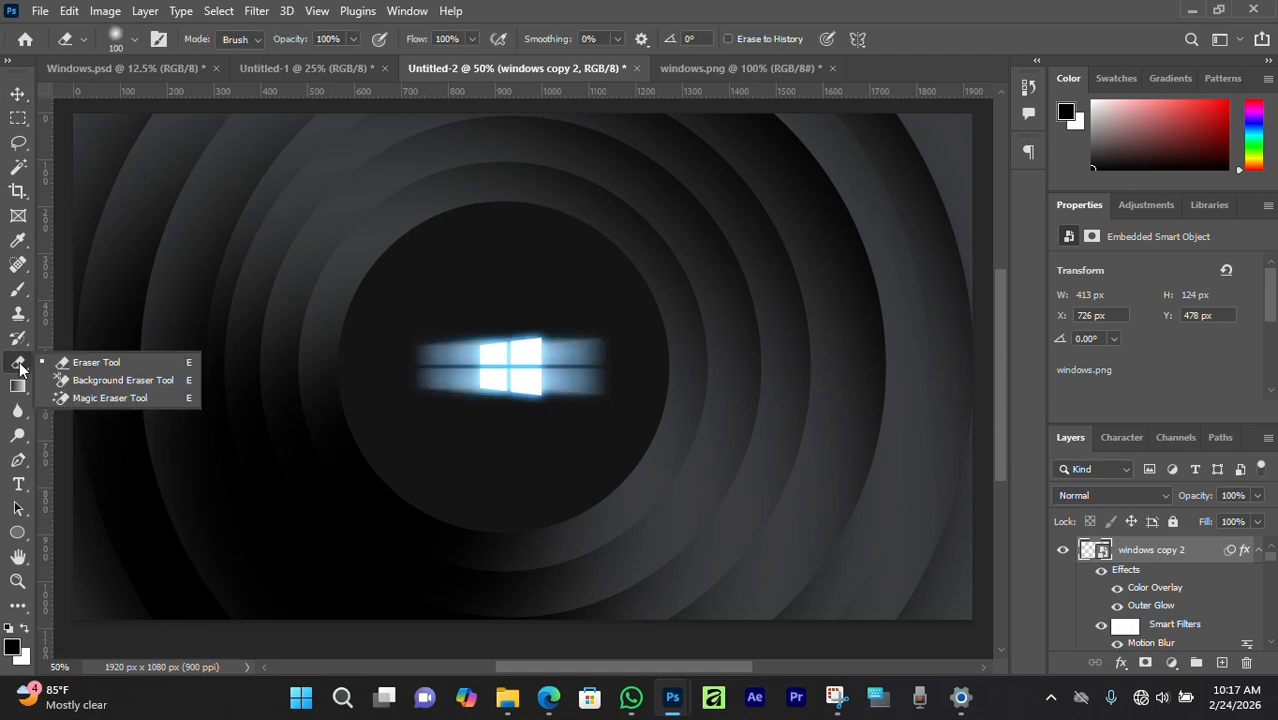
{"action": "left_click", "coordinate": [577, 357]}
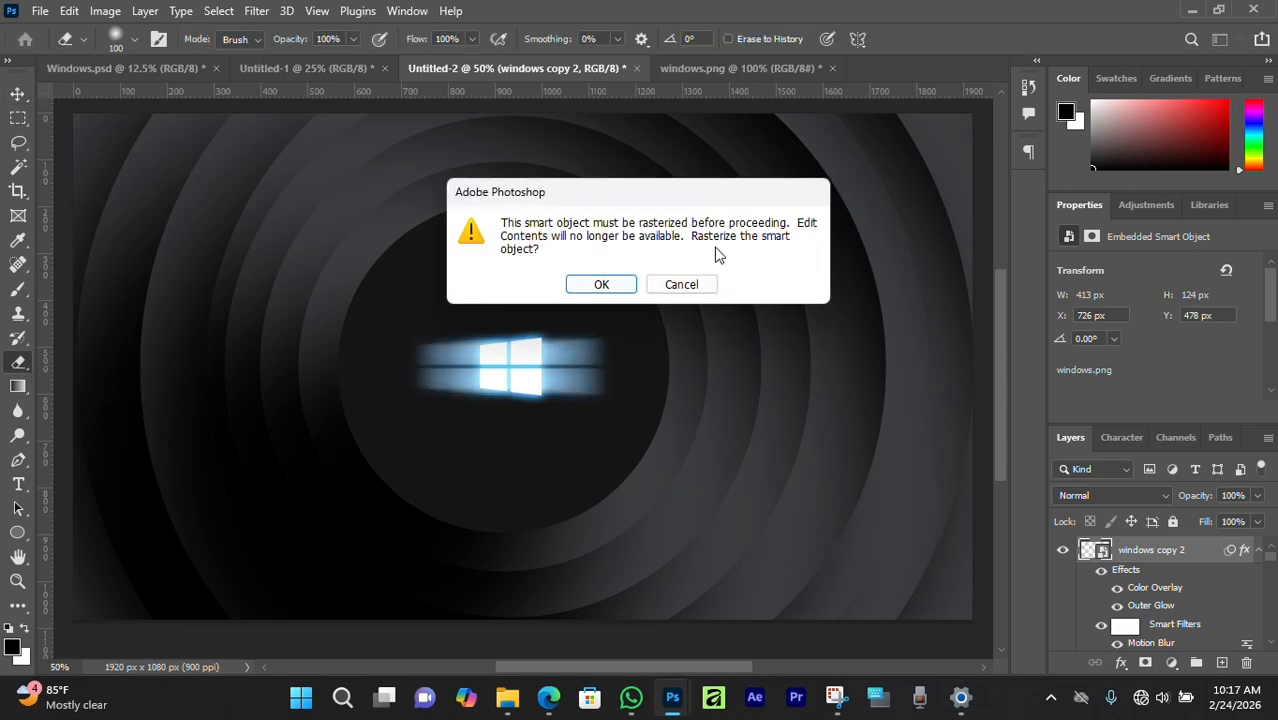
{"action": "left_click", "coordinate": [618, 287]}
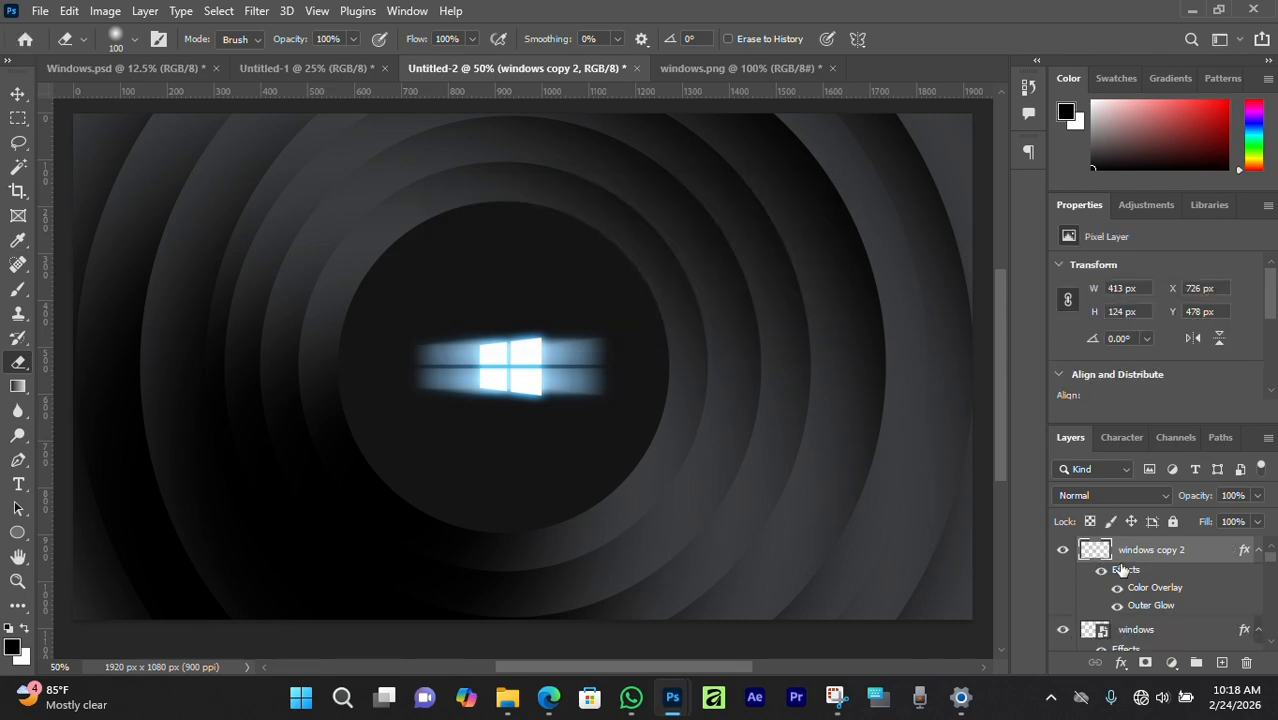
{"action": "scroll", "coordinate": [573, 331], "scroll_direction": "down", "scroll_amount": 1}
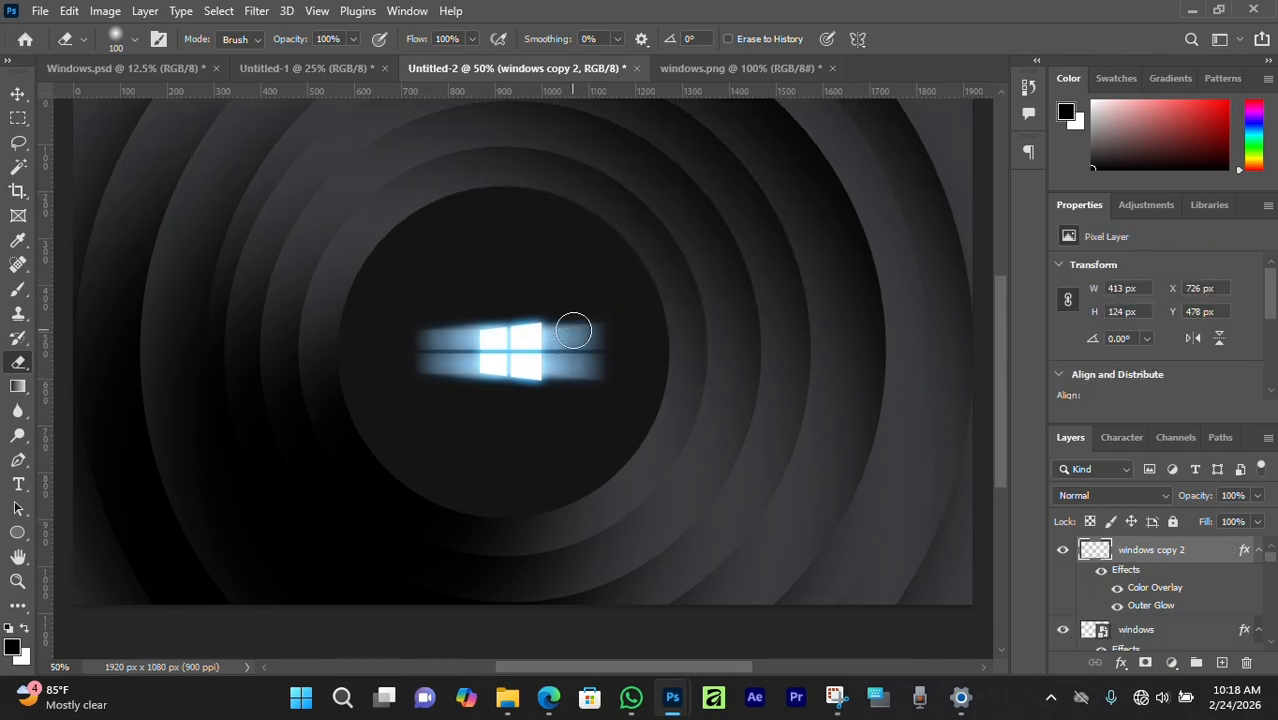
{"action": "scroll", "coordinate": [573, 331], "scroll_direction": "up", "scroll_amount": 1}
{"action": "mouse_move", "coordinate": [573, 334]}
{"action": "left_mouse_down"}
{"action": "mouse_move", "coordinate": [566, 394]}
{"action": "mouse_move", "coordinate": [599, 316]}
{"action": "mouse_move", "coordinate": [614, 355]}
{"action": "mouse_move", "coordinate": [615, 316]}
{"action": "mouse_move", "coordinate": [641, 317]}
{"action": "mouse_move", "coordinate": [601, 385]}
{"action": "left_mouse_up"}
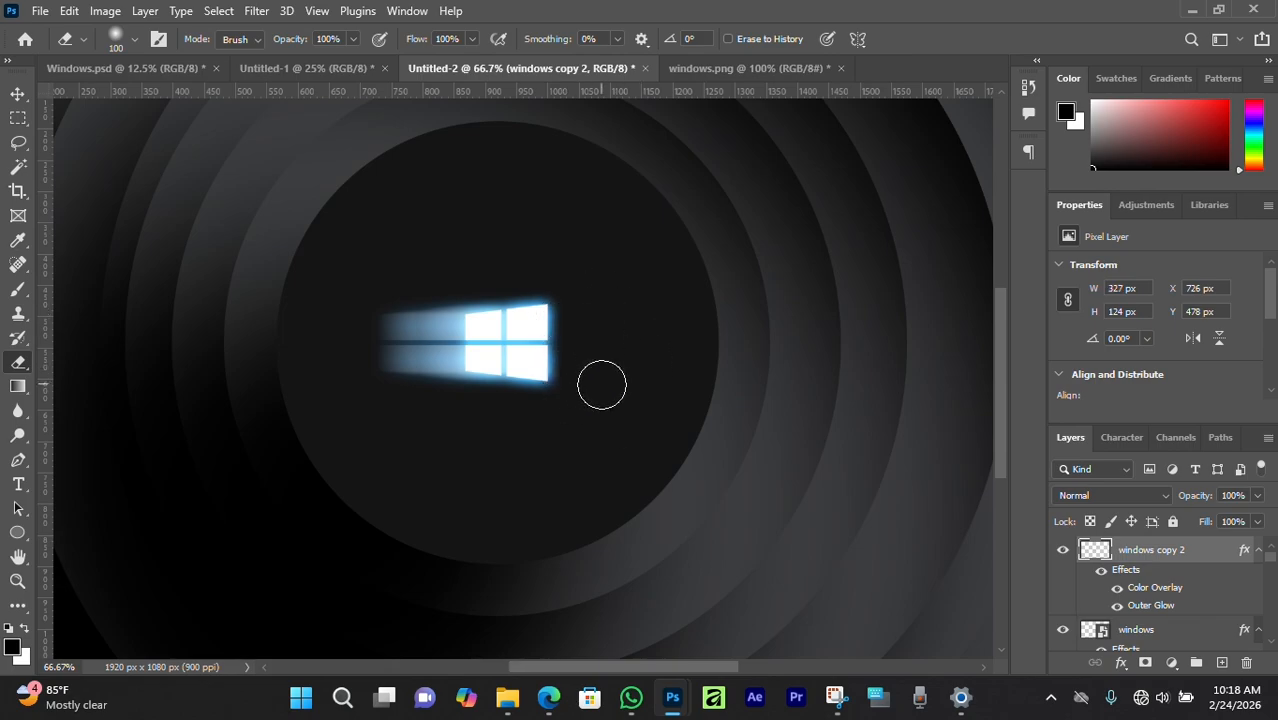
{"action": "left_click", "coordinate": [18, 93]}
{"action": "scroll", "coordinate": [520, 350], "scroll_direction": "down", "scroll_amount": 1}
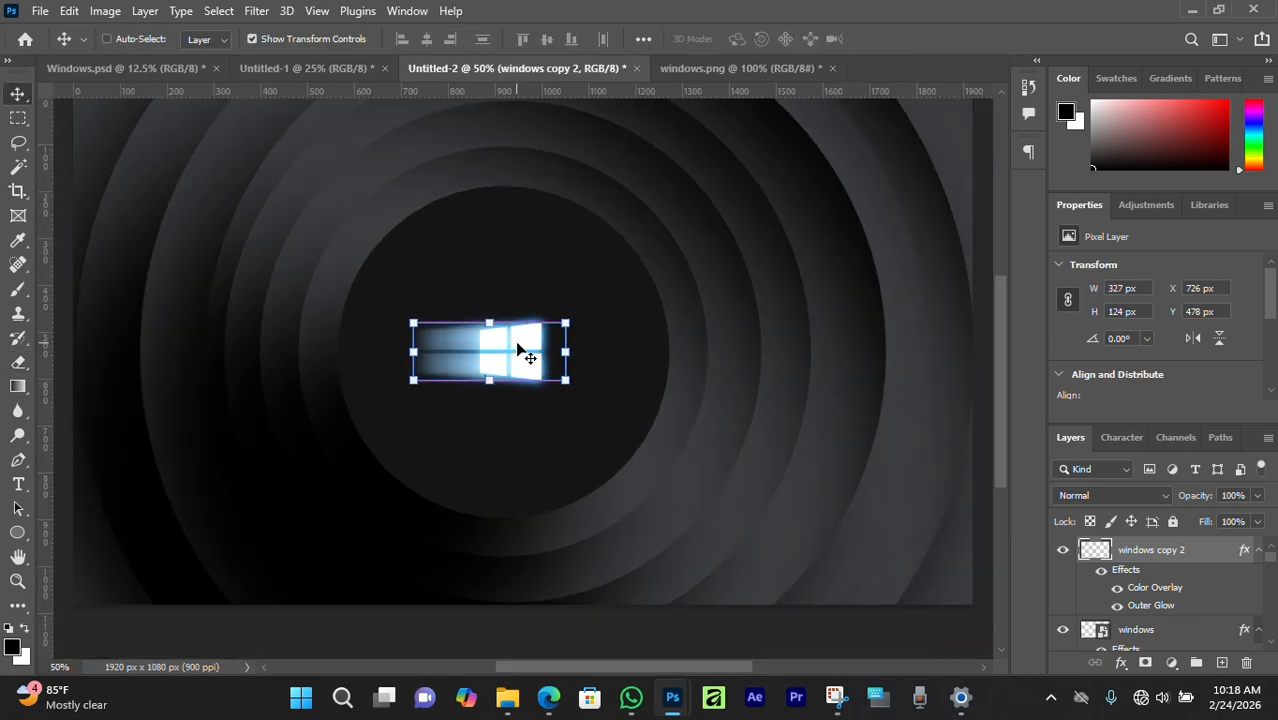
{"action": "scroll", "coordinate": [432, 567], "scroll_direction": "down", "scroll_amount": 2}
{"action": "left_click", "coordinate": [410, 590]}
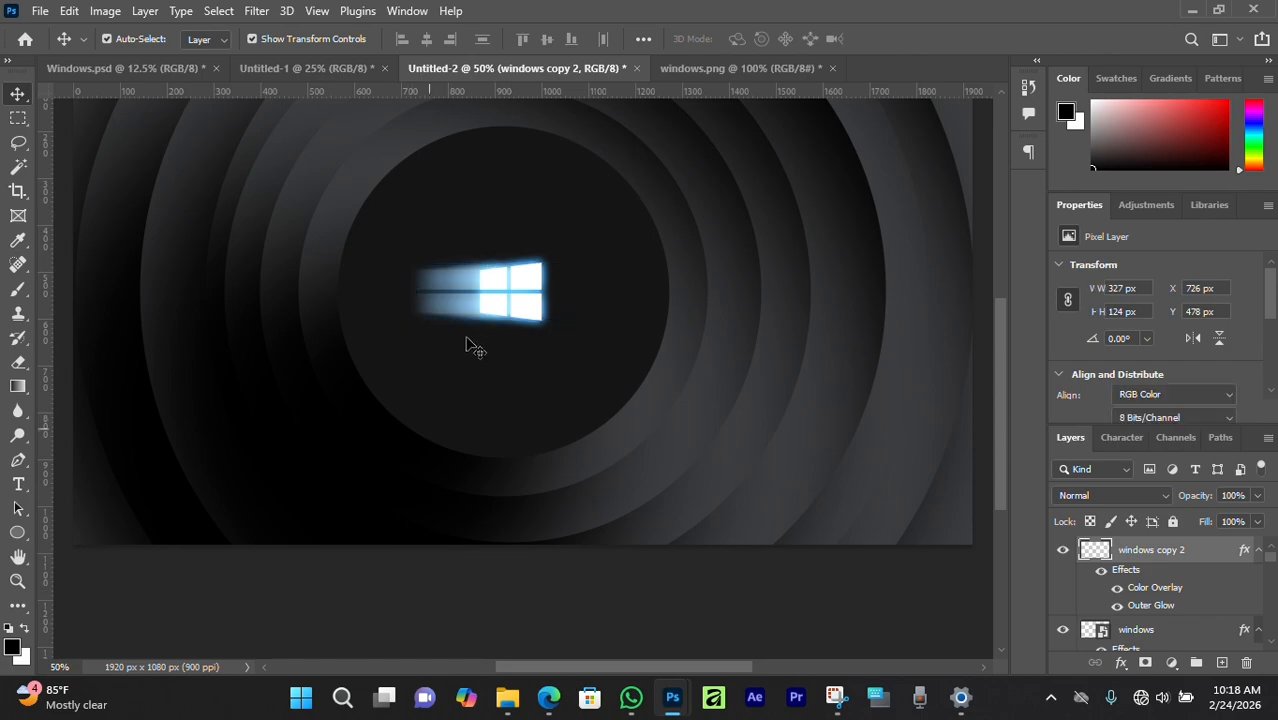
{"action": "scroll", "coordinate": [473, 342], "scroll_direction": "up", "scroll_amount": 3}
Add white 'Hello' text below the logo, enlarge it and set it to Comic Sans MS.
{"action": "scroll", "coordinate": [475, 340], "scroll_direction": "down", "scroll_amount": 2}
{"action": "left_click", "coordinate": [18, 485]}
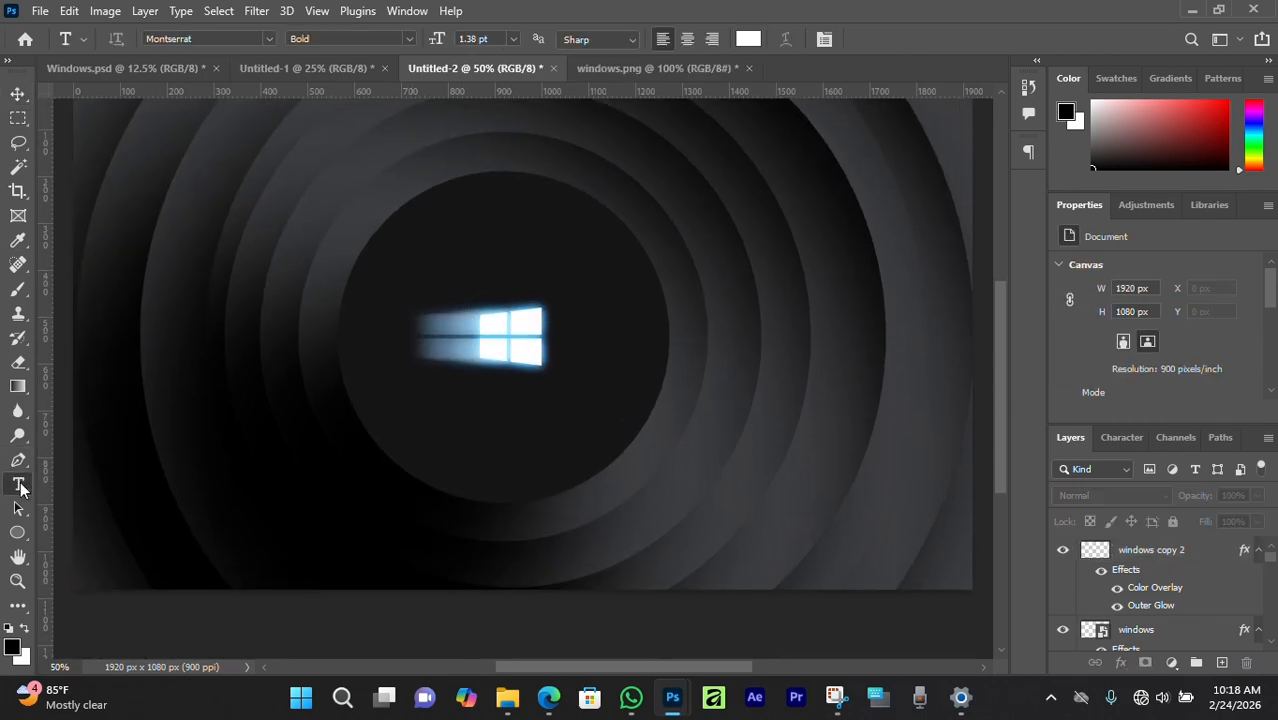
{"action": "left_click", "coordinate": [405, 397]}
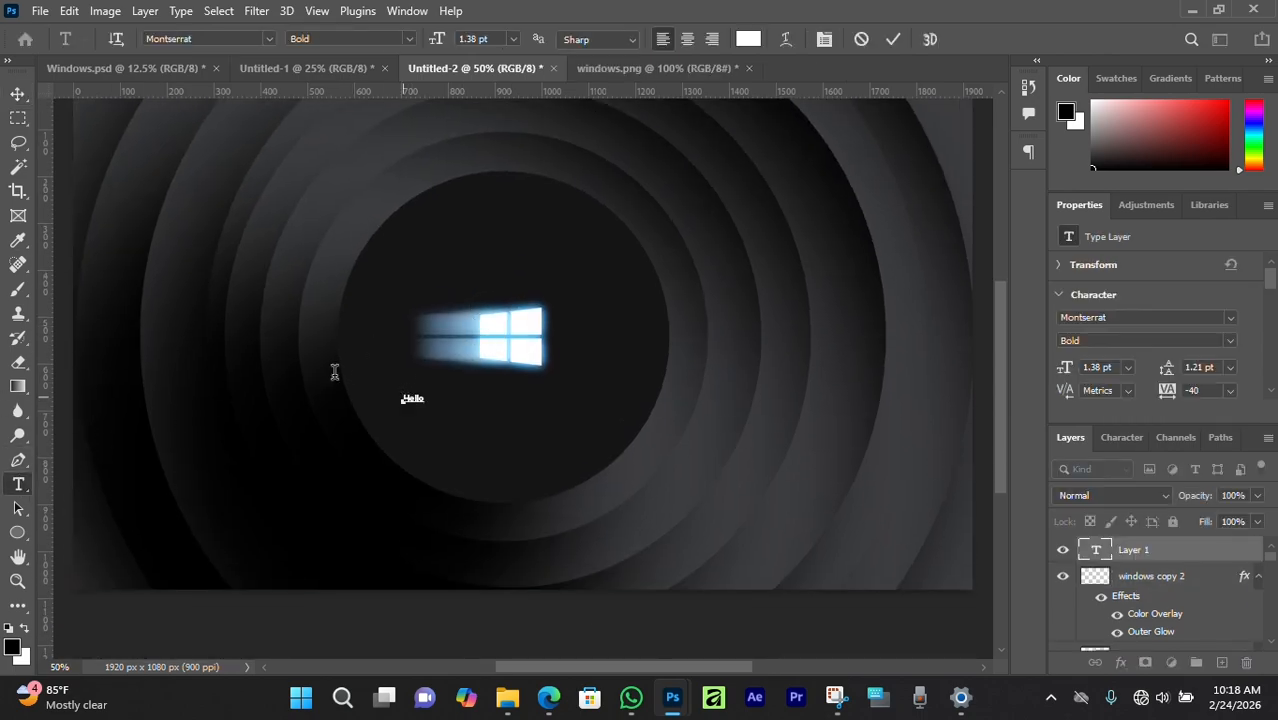
{"action": "left_click", "coordinate": [18, 95]}
{"action": "left_click_drag", "start_coordinate": [424, 404], "coordinate": [507, 421]}
{"action": "key", "text": "Return"}
{"action": "key", "text": "ctrl+plus"}
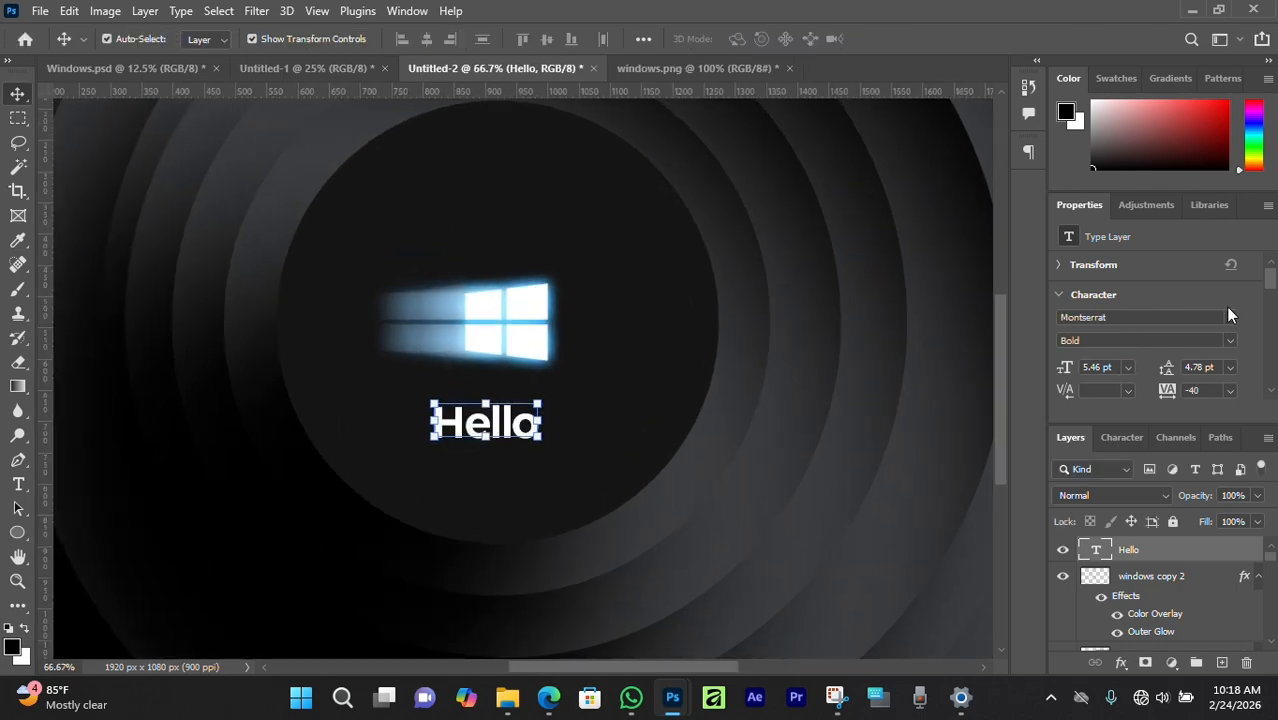
{"action": "left_click", "coordinate": [1229, 317]}
{"action": "left_click", "coordinate": [1129, 390]}
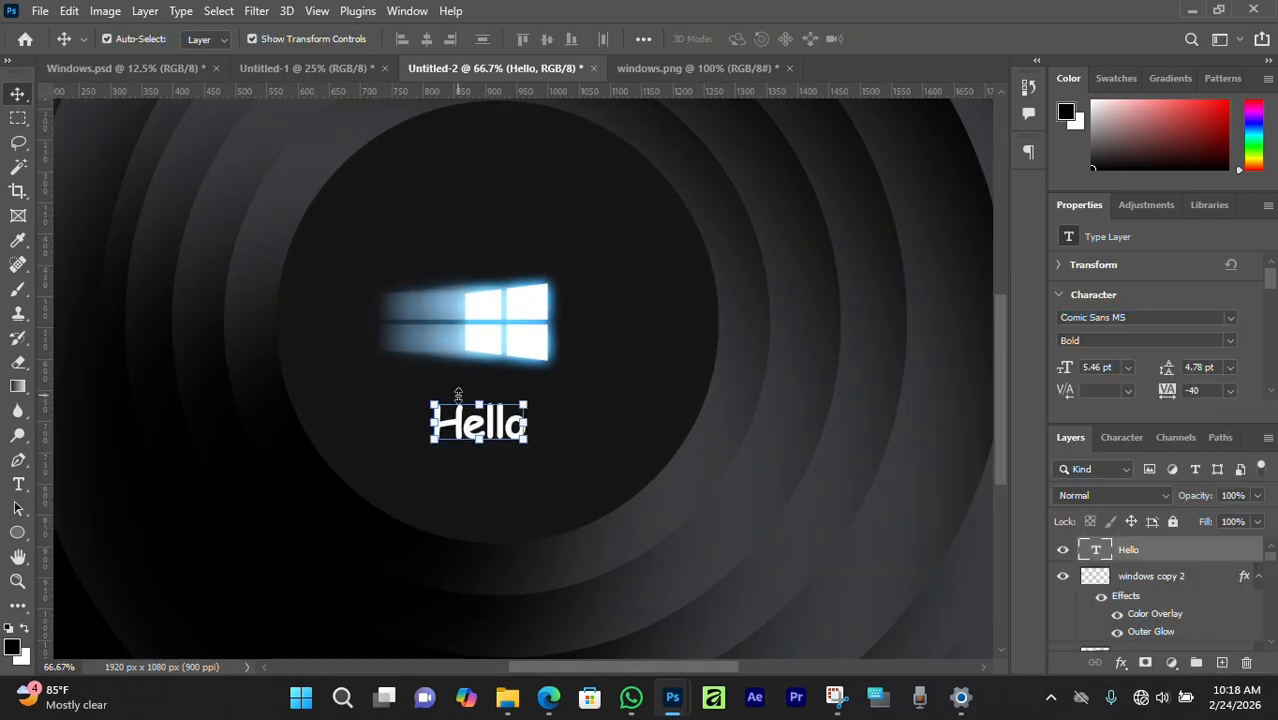
{"action": "left_click_drag", "start_coordinate": [480, 405], "coordinate": [523, 422]}
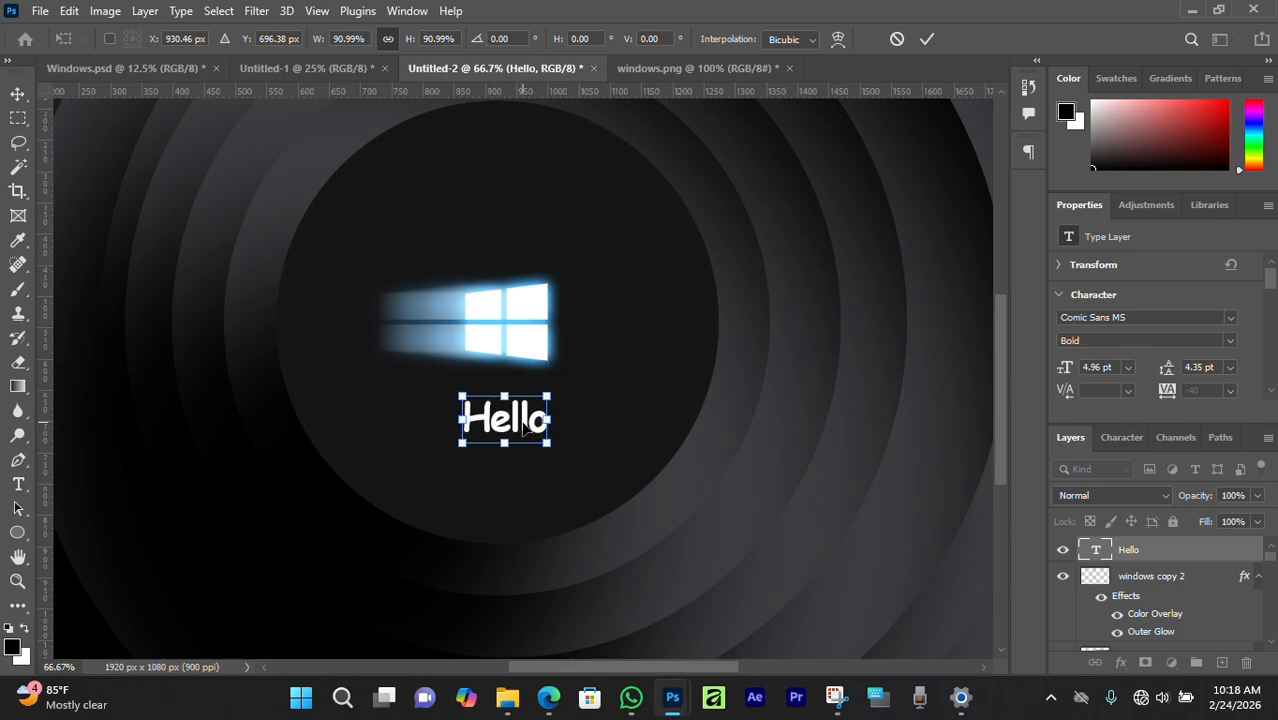
{"action": "key", "text": "Return"}
{"action": "key", "text": "ctrl+plus"}
{"action": "key", "text": "j"}
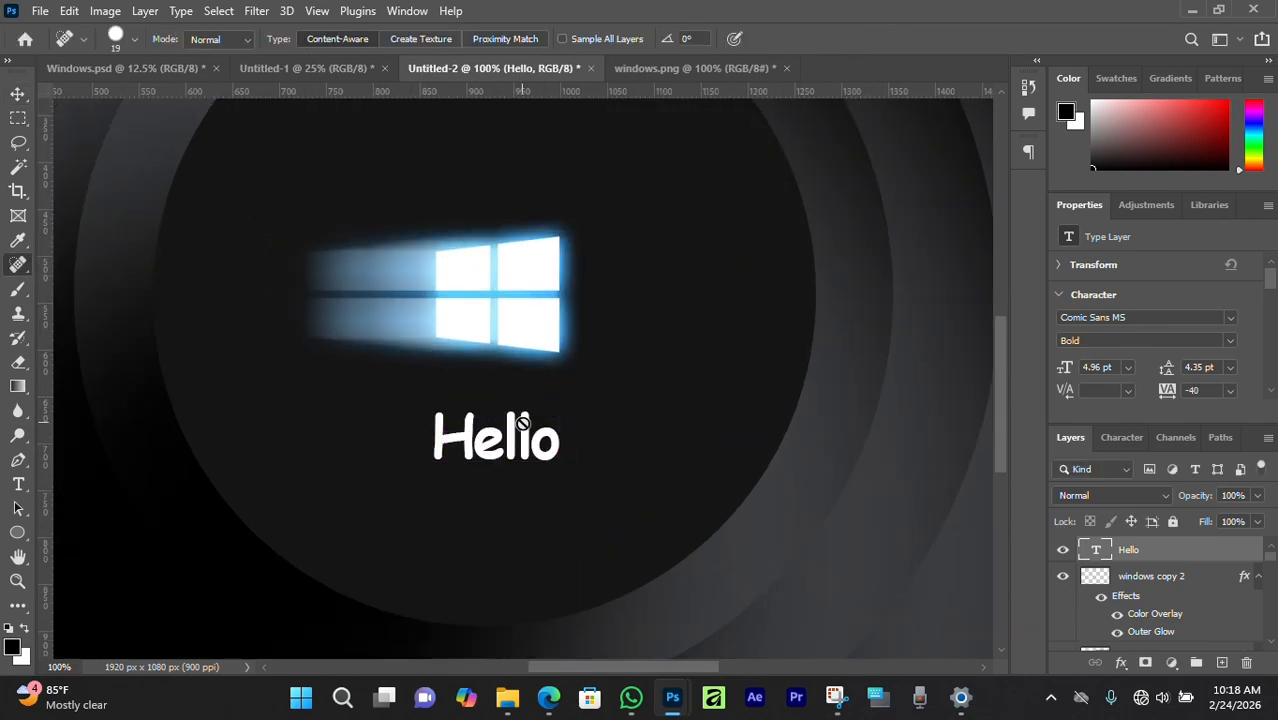
Make a copy of Hello just below it and retype it as 'Windows'.
{"action": "left_click", "coordinate": [18, 93]}
{"action": "left_click_drag", "start_coordinate": [505, 445], "coordinate": [505, 487], "text": "alt"}
{"action": "double_click", "coordinate": [505, 487]}
{"action": "type", "text": "Windows"}
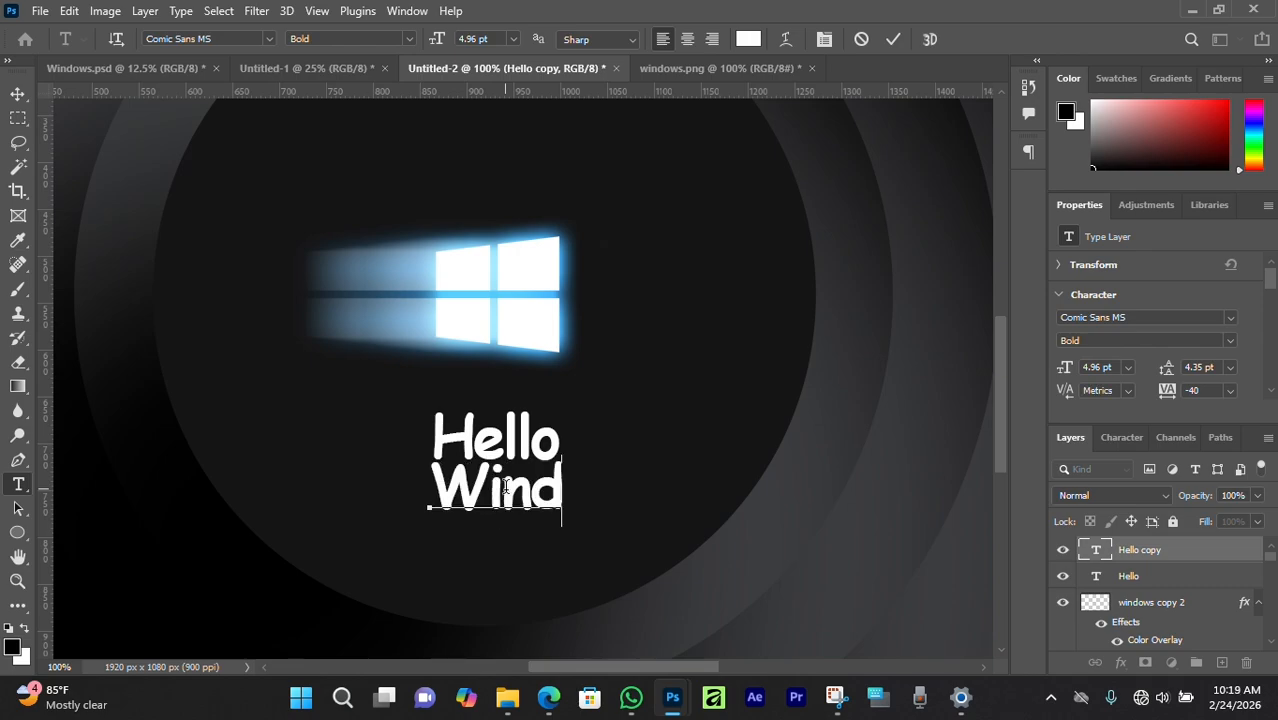
{"action": "left_click", "coordinate": [18, 97]}
Set 'Windows' to Montserrat, scale it down and centre it under Hello.
{"action": "left_click", "coordinate": [1231, 318]}
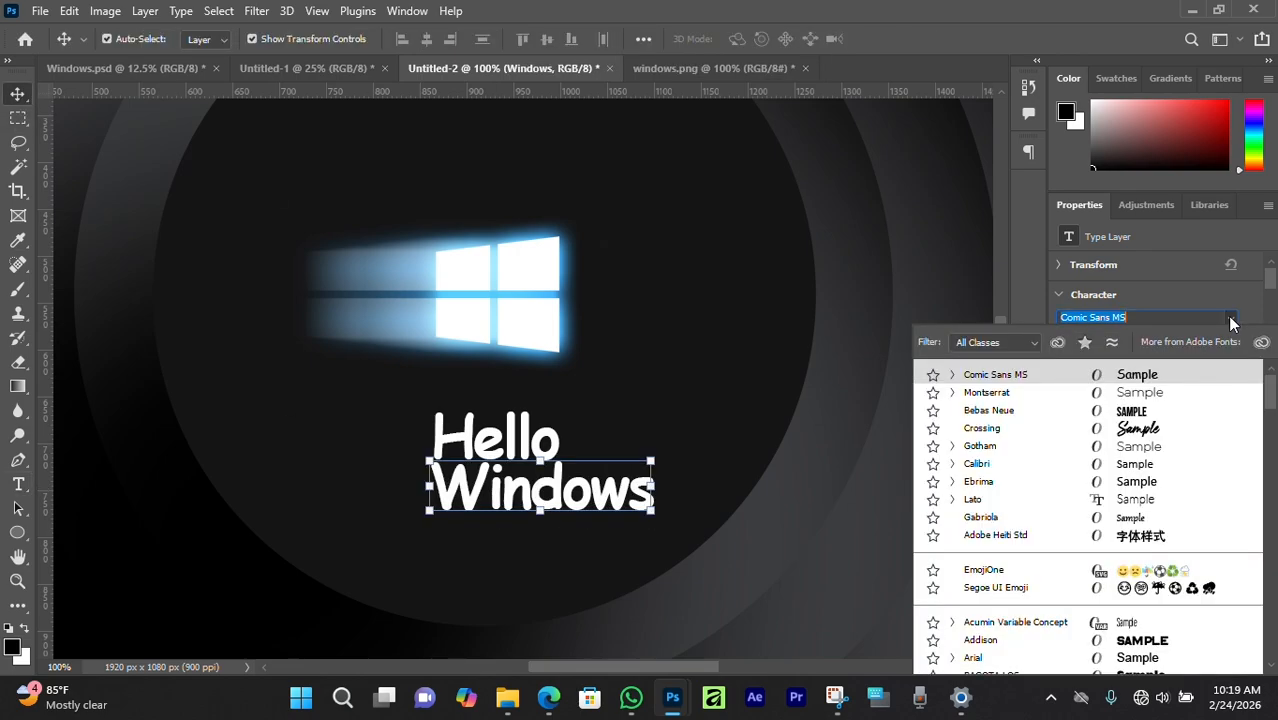
{"action": "left_click", "coordinate": [1141, 391]}
{"action": "left_click_drag", "start_coordinate": [568, 460], "coordinate": [573, 471]}
{"action": "left_click_drag", "start_coordinate": [592, 487], "coordinate": [498, 462]}
{"action": "key", "text": "Right"}
{"action": "key", "text": "Return"}
{"action": "key", "text": "ctrl+plus"}
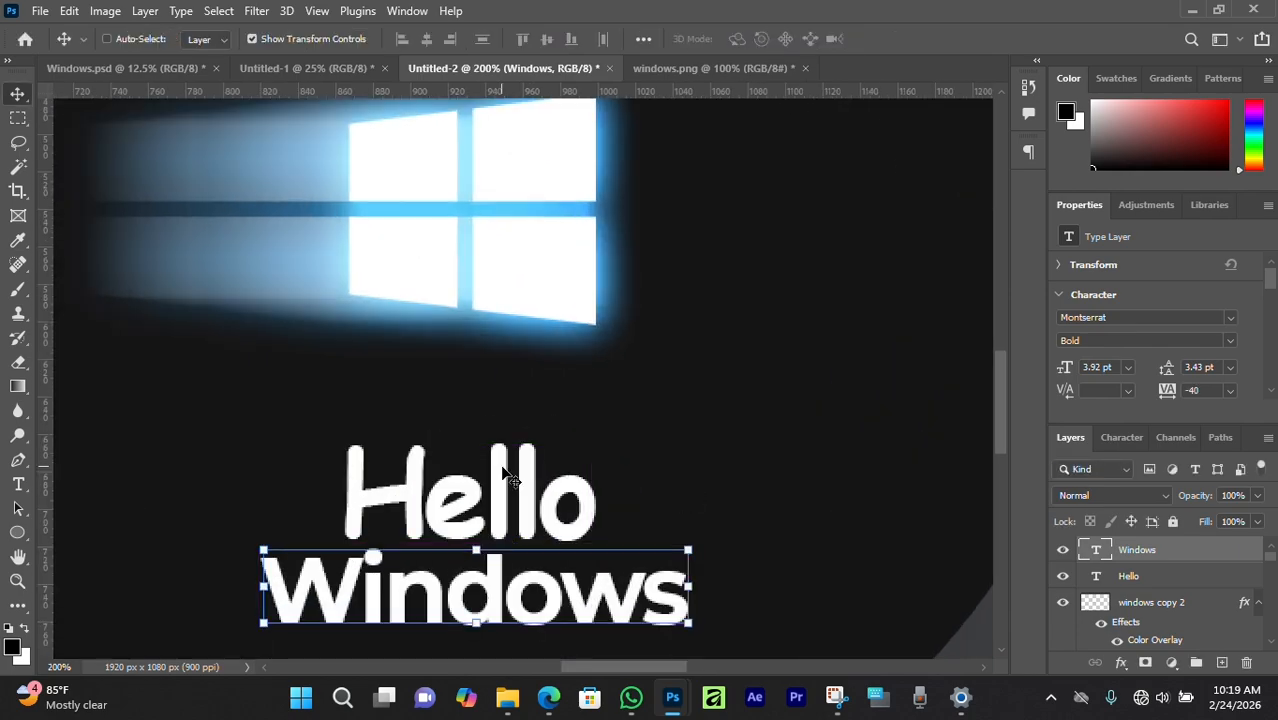
{"action": "left_click", "coordinate": [699, 485]}
{"action": "key", "text": "ctrl+minus"}
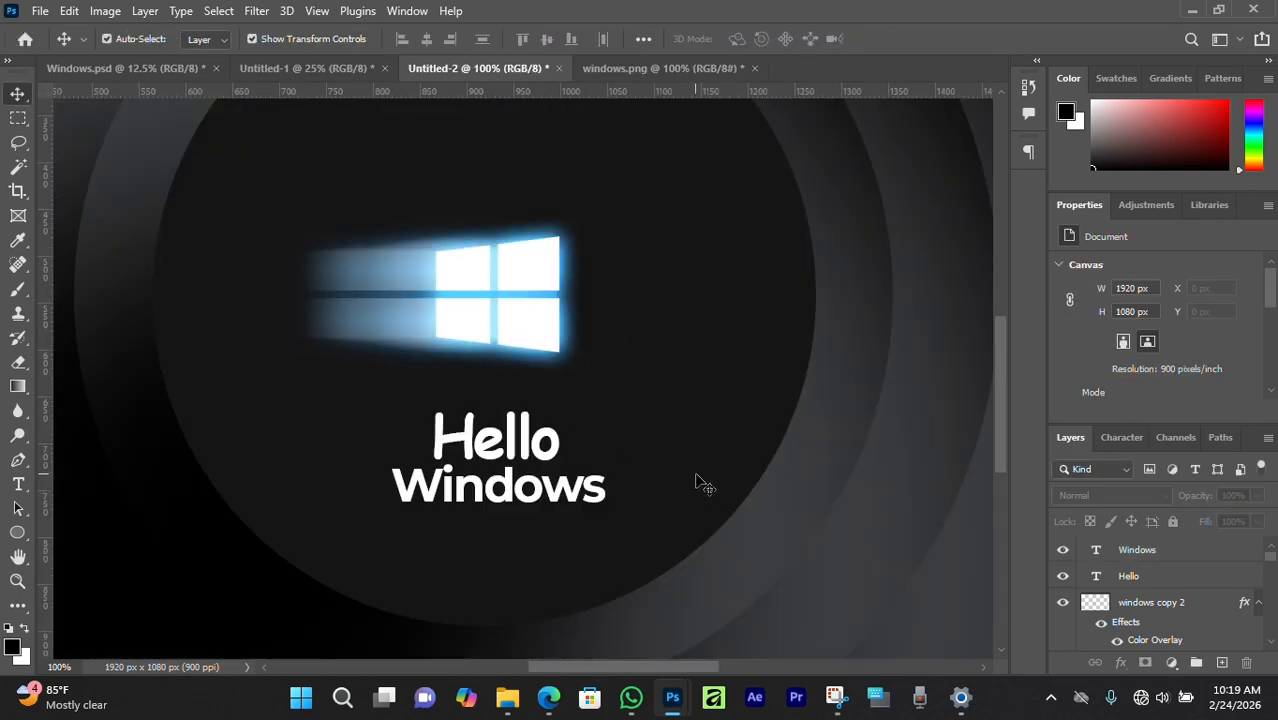
{"action": "key", "text": "ctrl+minus"}
{"action": "left_click", "coordinate": [523, 418]}
{"action": "left_click", "coordinate": [540, 316]}
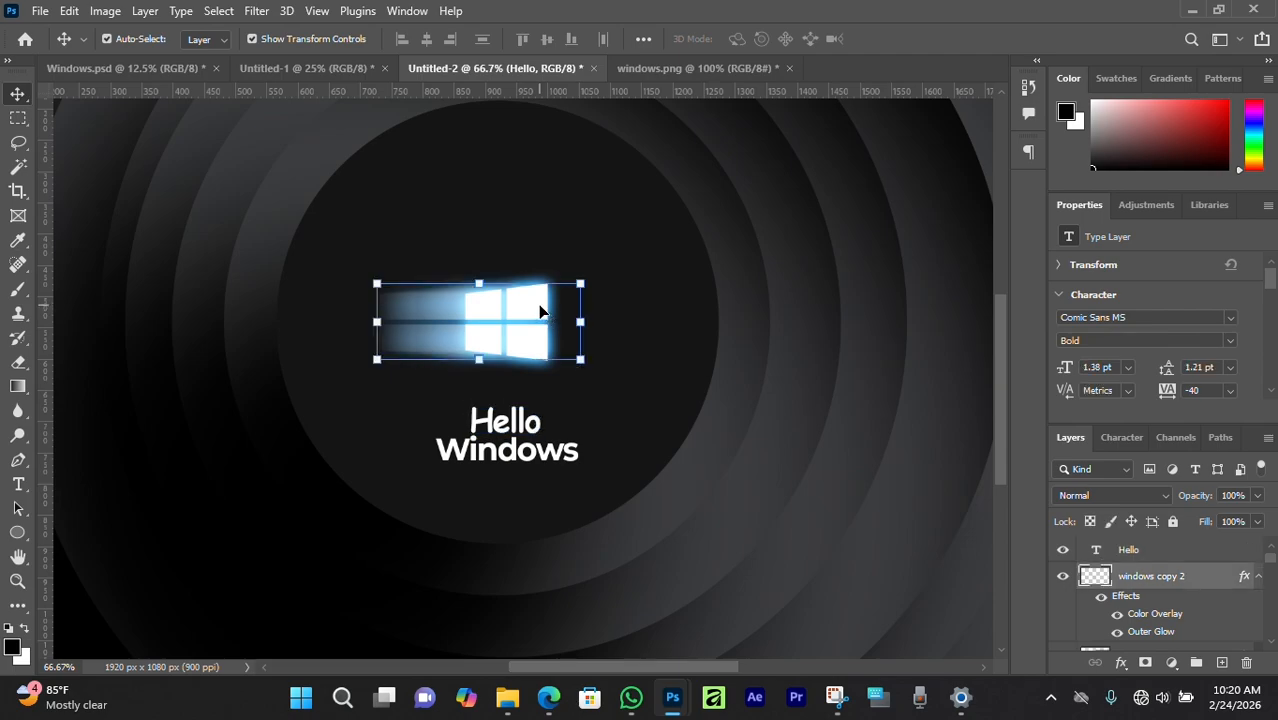
{"action": "scroll", "coordinate": [1157, 601], "scroll_direction": "down", "scroll_amount": 1}
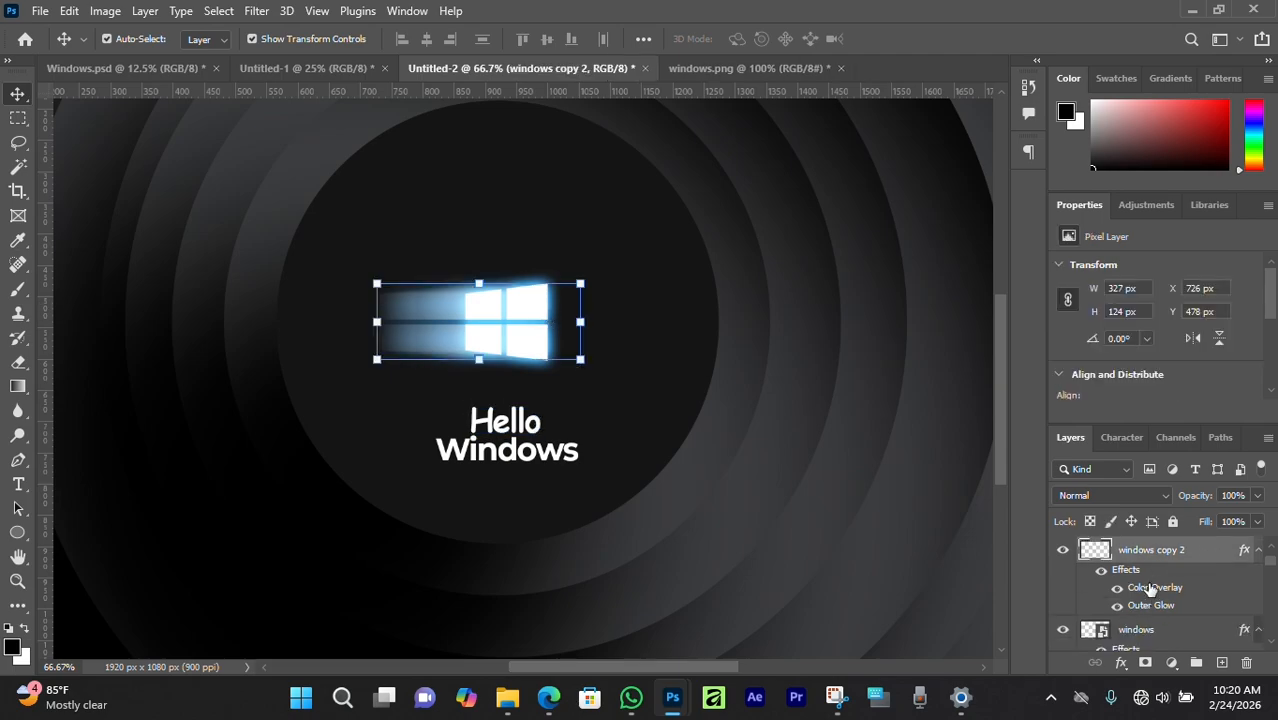
{"action": "double_click", "coordinate": [1147, 593]}
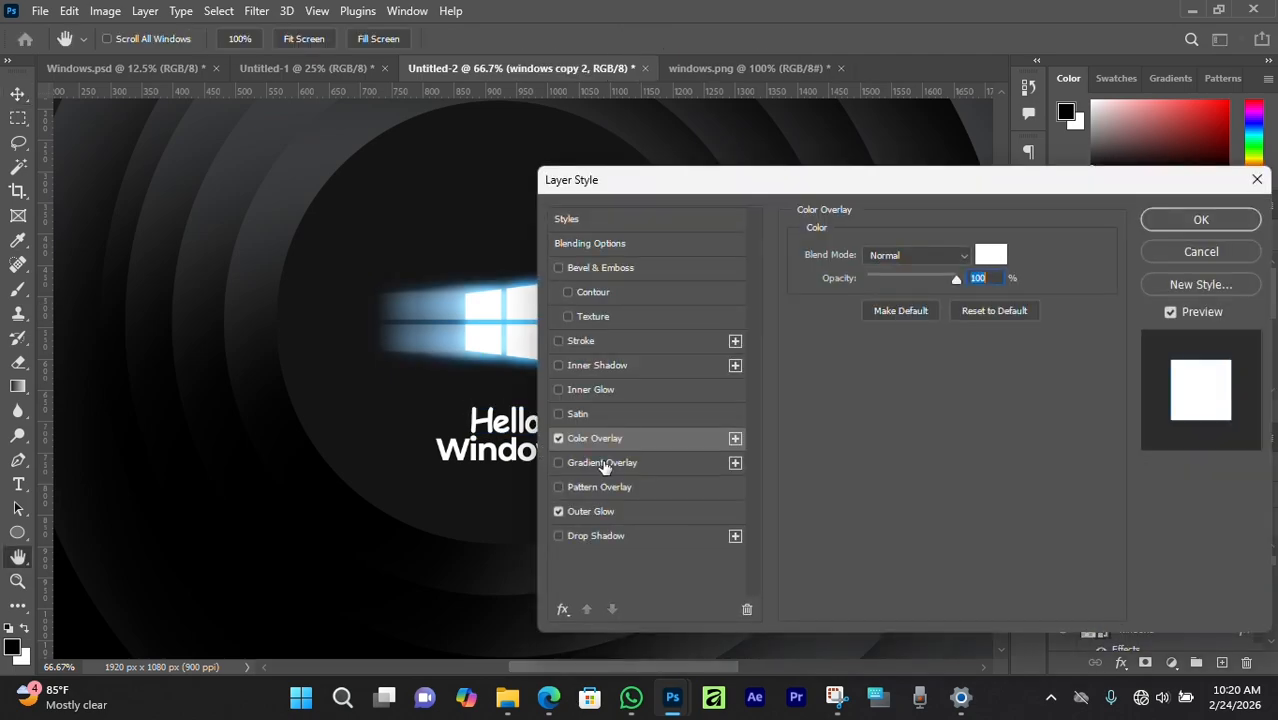
{"action": "left_click", "coordinate": [591, 511]}
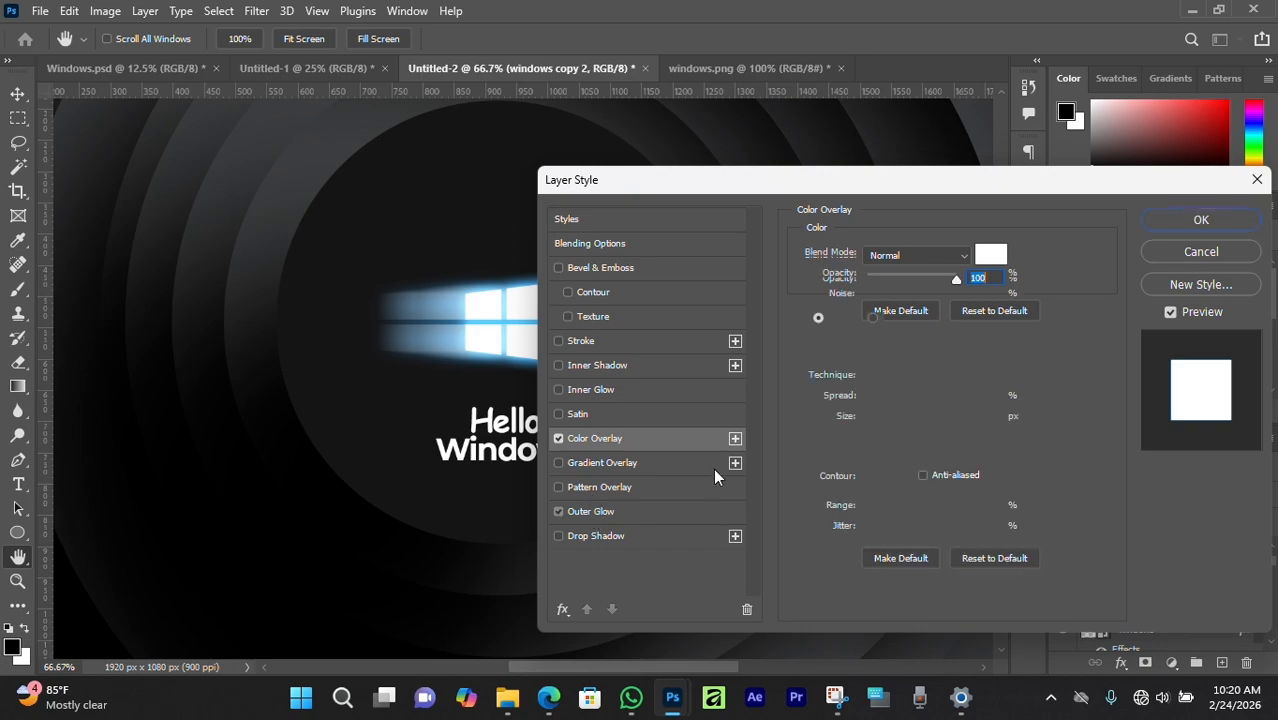
{"action": "left_click", "coordinate": [843, 319]}
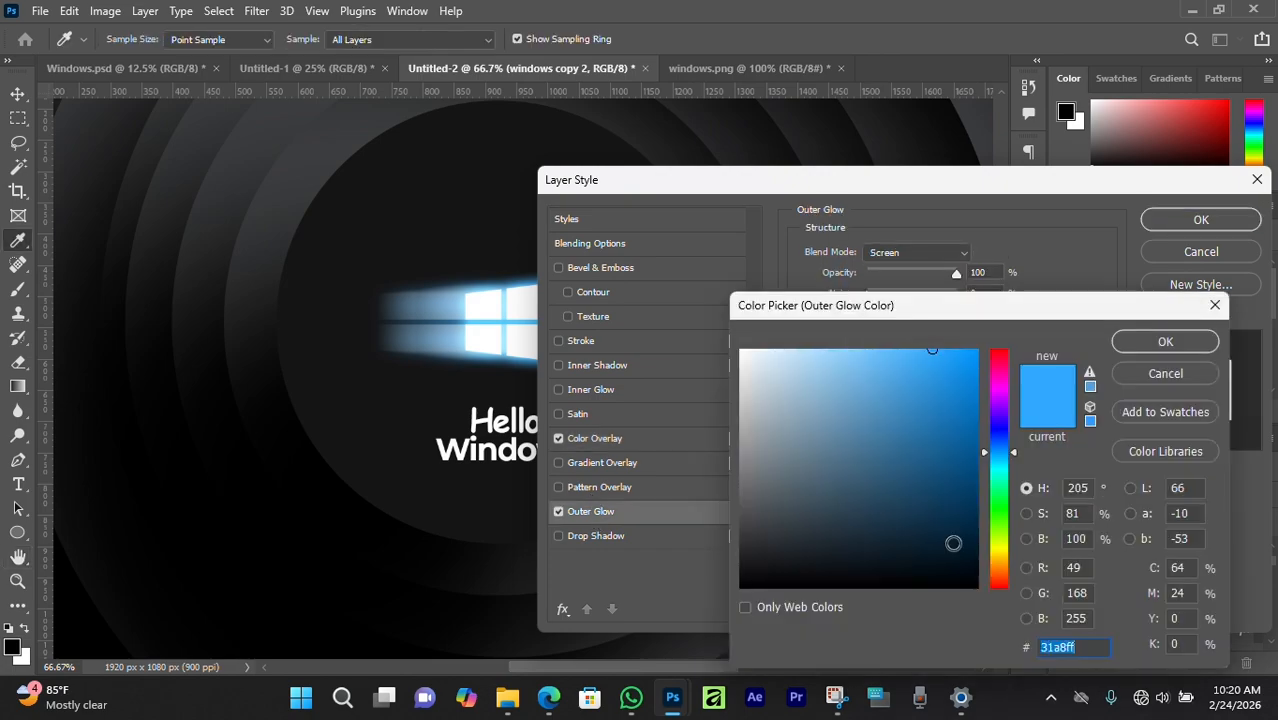
{"action": "right_click", "coordinate": [1056, 644]}
{"action": "left_click", "coordinate": [1068, 436]}
{"action": "left_click", "coordinate": [1160, 341]}
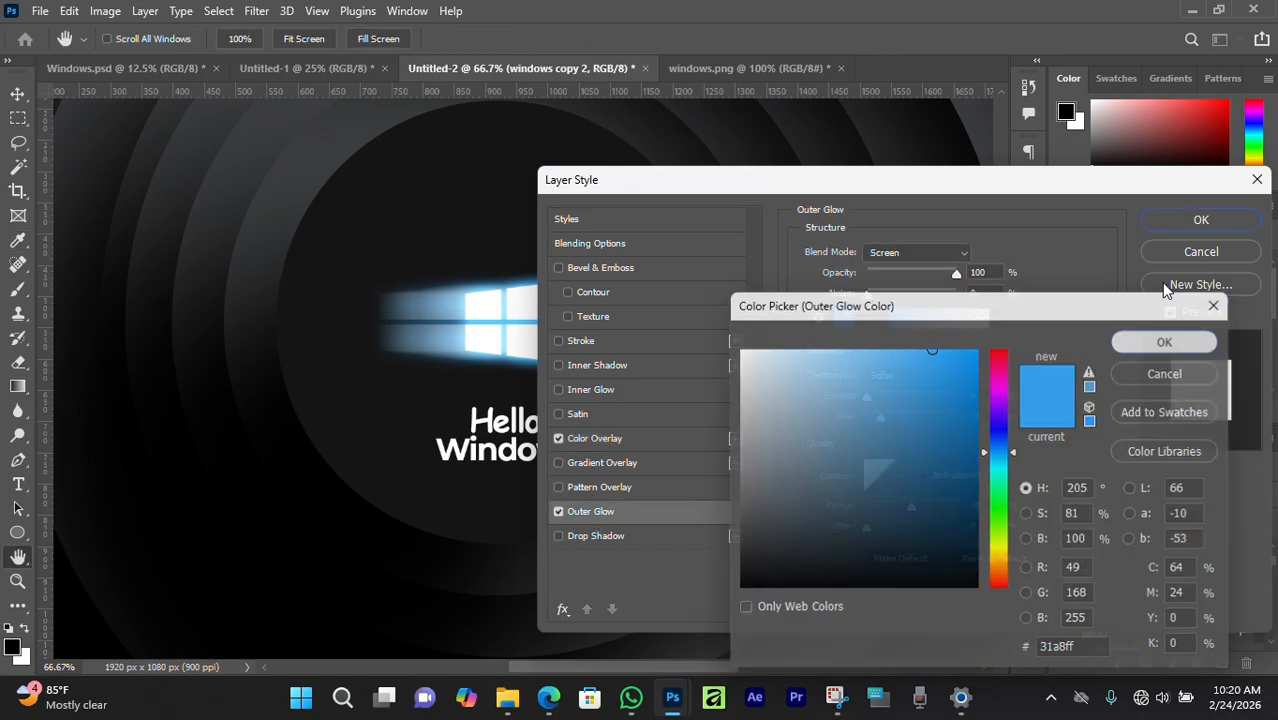
{"action": "left_click", "coordinate": [1168, 219]}
{"action": "left_click", "coordinate": [518, 414]}
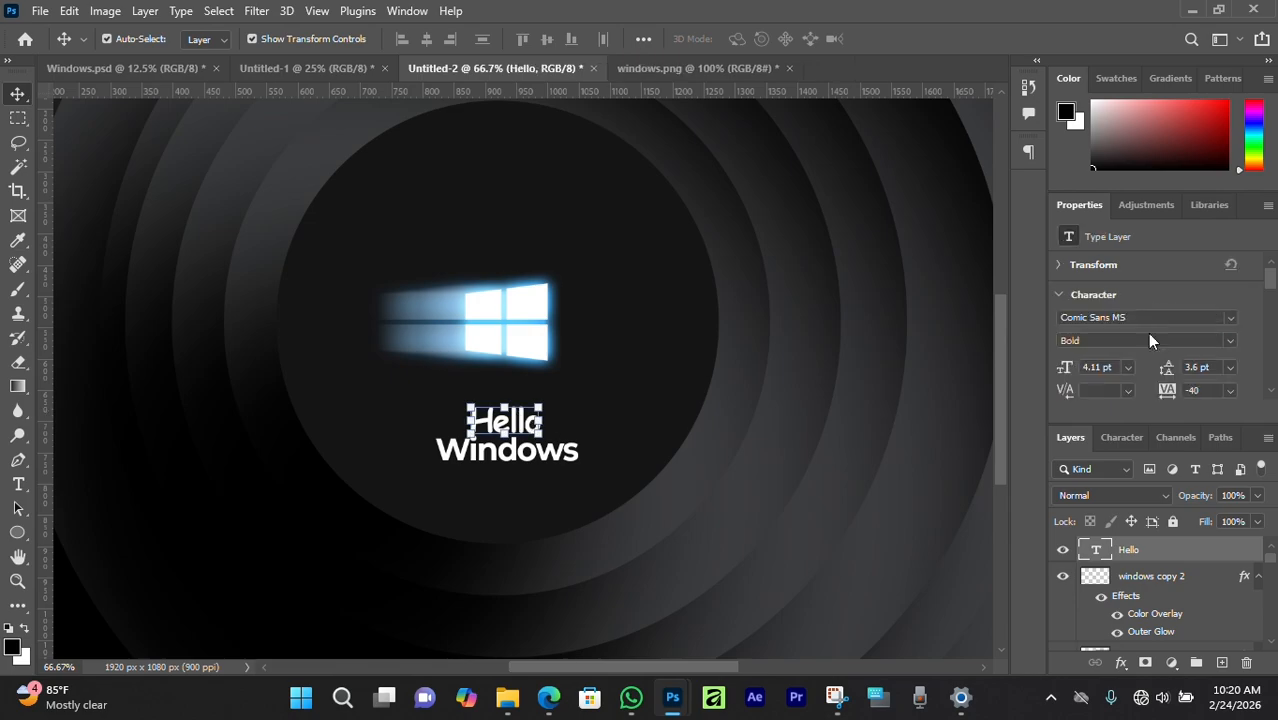
{"action": "scroll", "coordinate": [1150, 341], "scroll_direction": "down", "scroll_amount": 2}
{"action": "left_click", "coordinate": [1198, 369]}
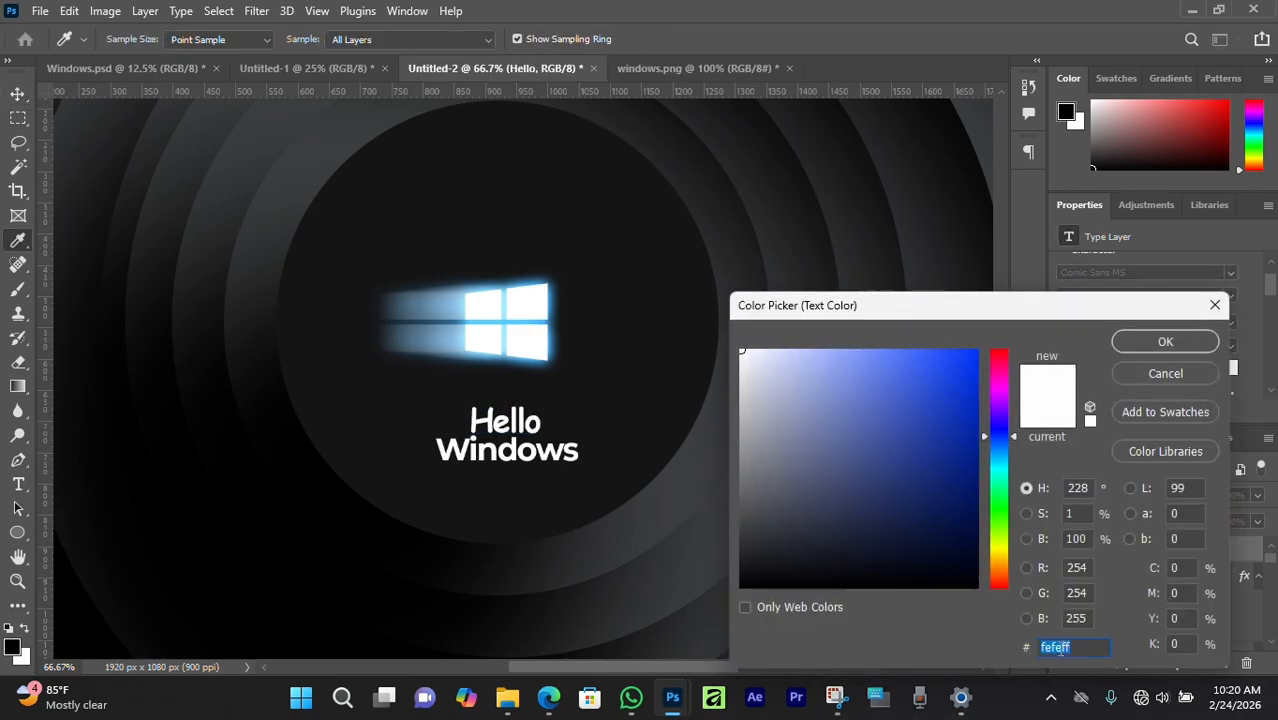
Make the Hello text blue by pasting hex 31a8ff as its colour.
{"action": "right_click", "coordinate": [1060, 648]}
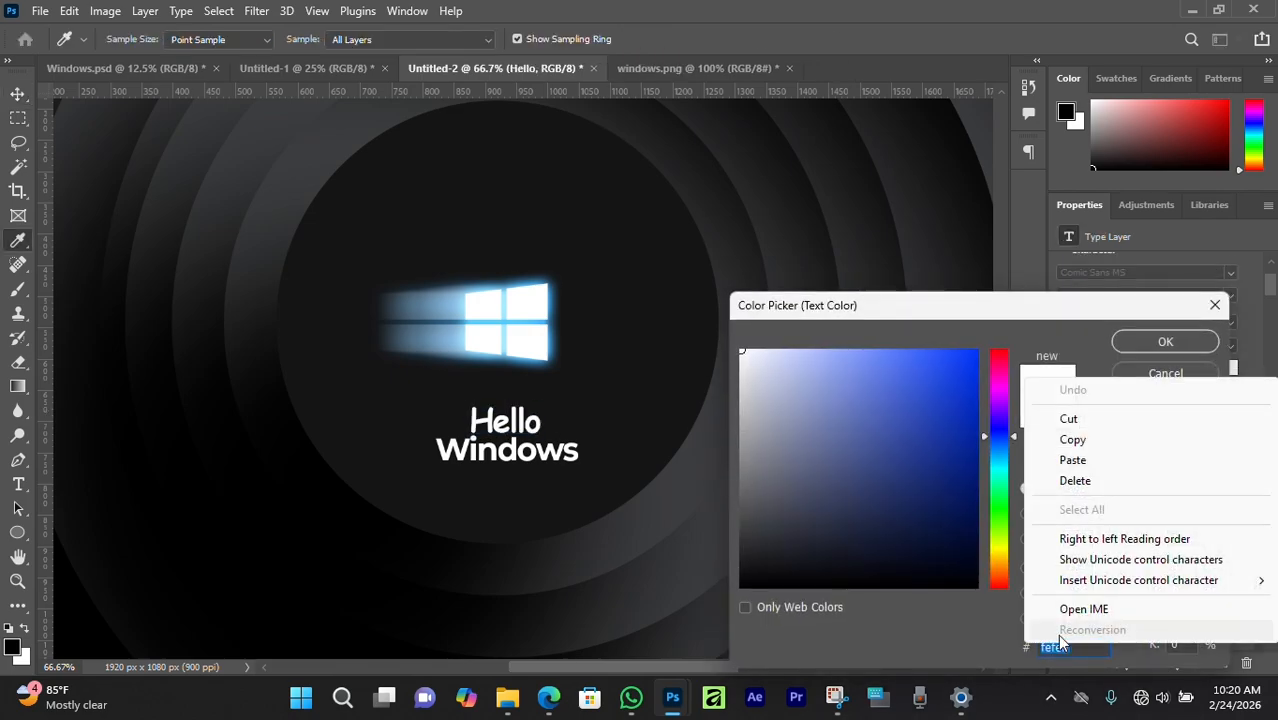
{"action": "left_click", "coordinate": [1072, 461]}
{"action": "left_click", "coordinate": [1136, 344]}
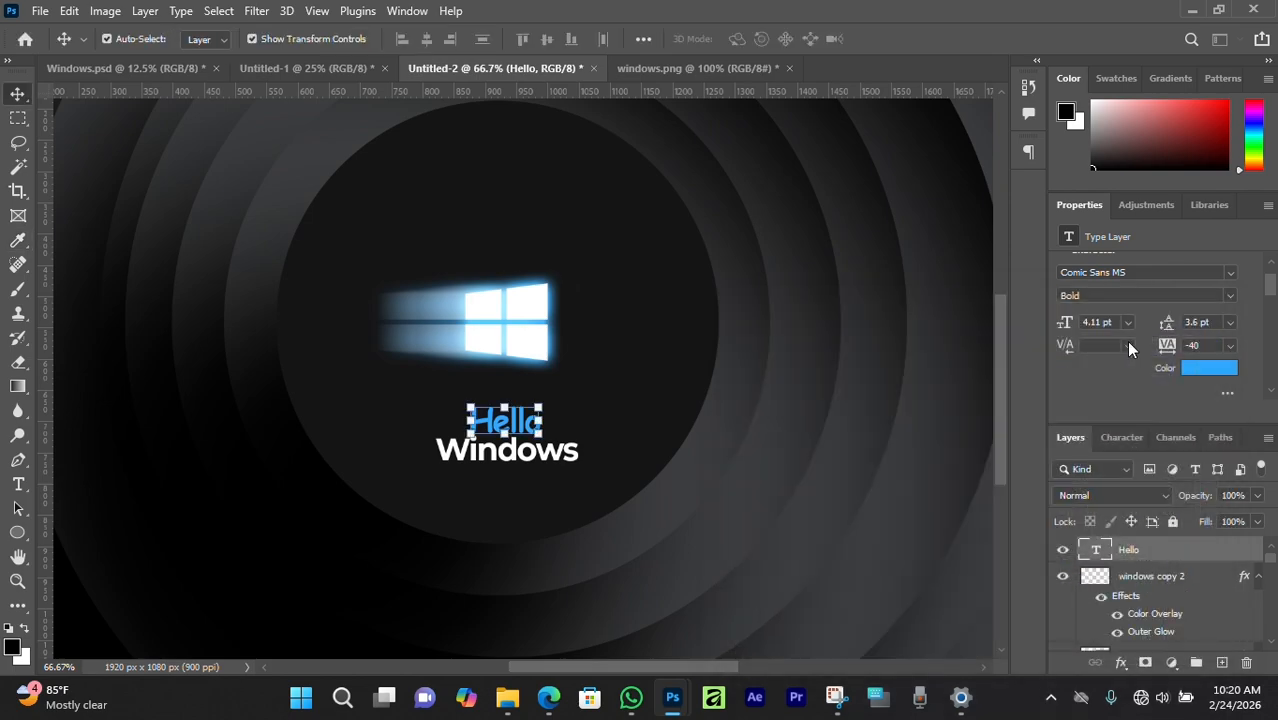
Zoom out, deselect Hello and switch to the Windows.psd document.
{"action": "key", "text": "ctrl+minus"}
{"action": "key", "text": "ctrl+minus"}
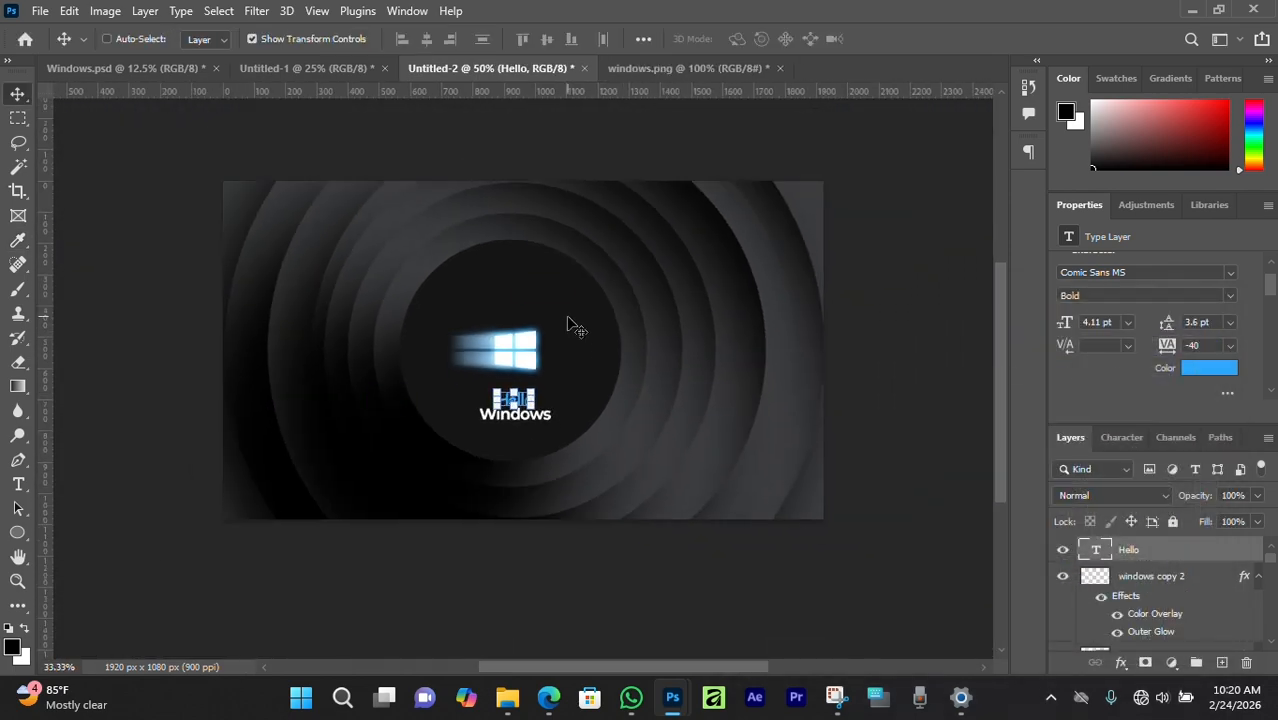
{"action": "left_click", "coordinate": [128, 388]}
{"action": "scroll", "coordinate": [416, 388], "scroll_direction": "up", "scroll_amount": 1}
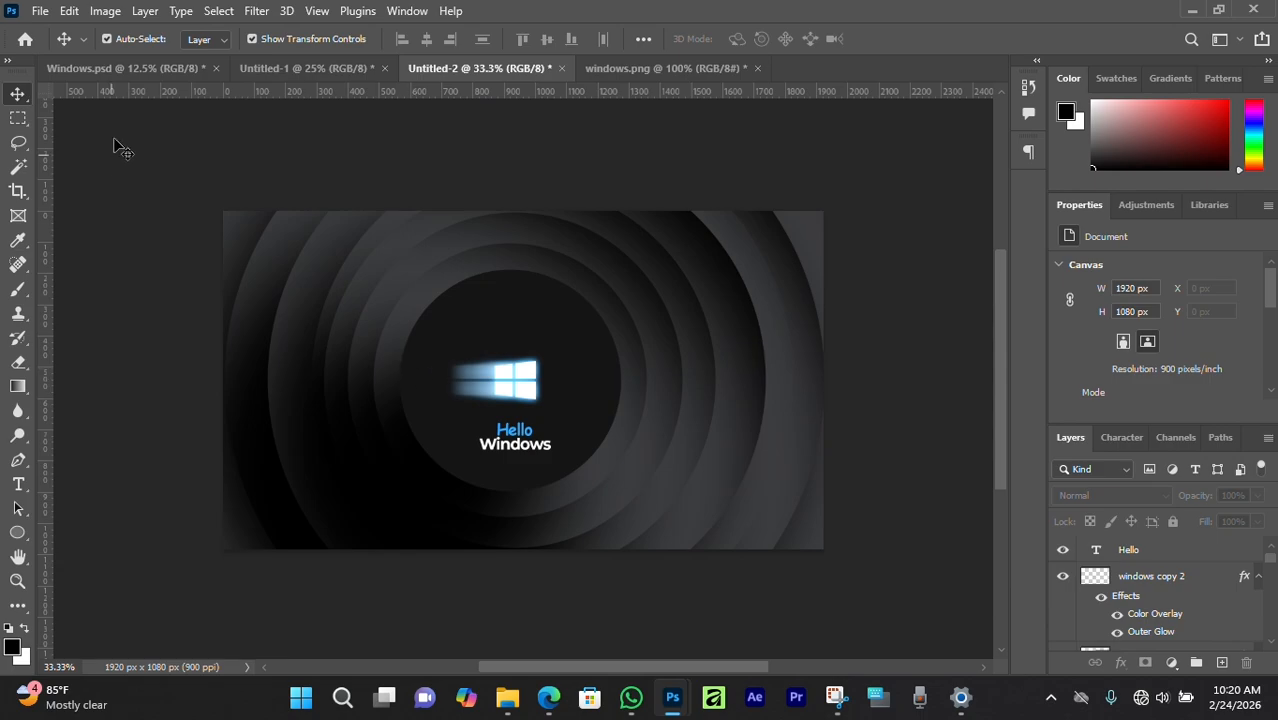
{"action": "left_click", "coordinate": [142, 72]}
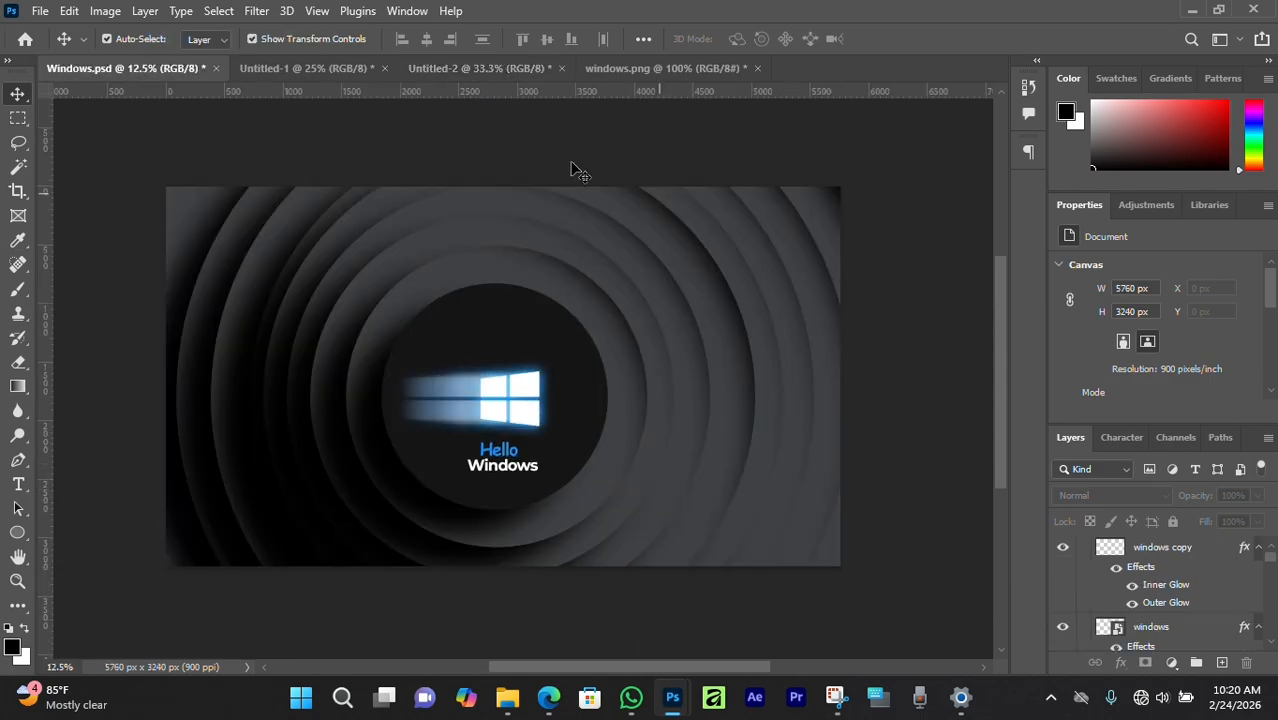
In Untitled-2, scale the windows copy 2 and windows layers together to about 137%.
{"action": "left_click", "coordinate": [456, 75]}
{"action": "left_click", "coordinate": [1150, 576]}
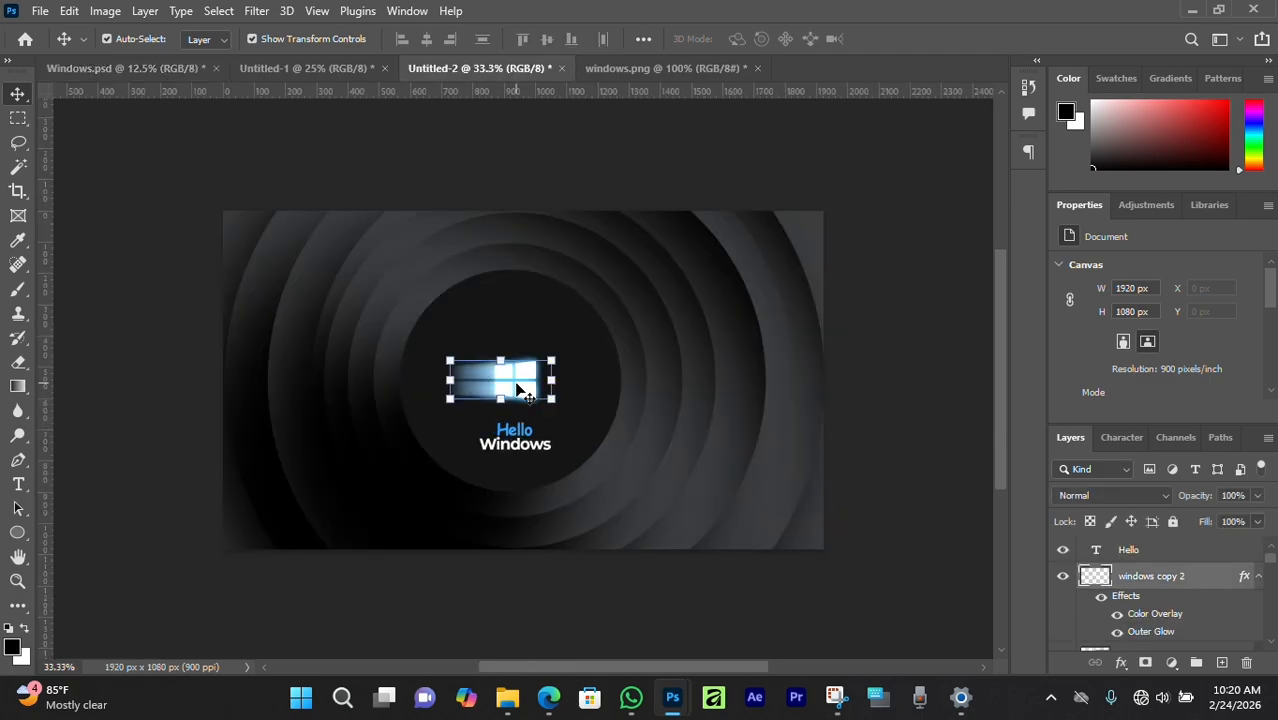
{"action": "scroll", "coordinate": [1155, 610], "scroll_direction": "down", "scroll_amount": 1}
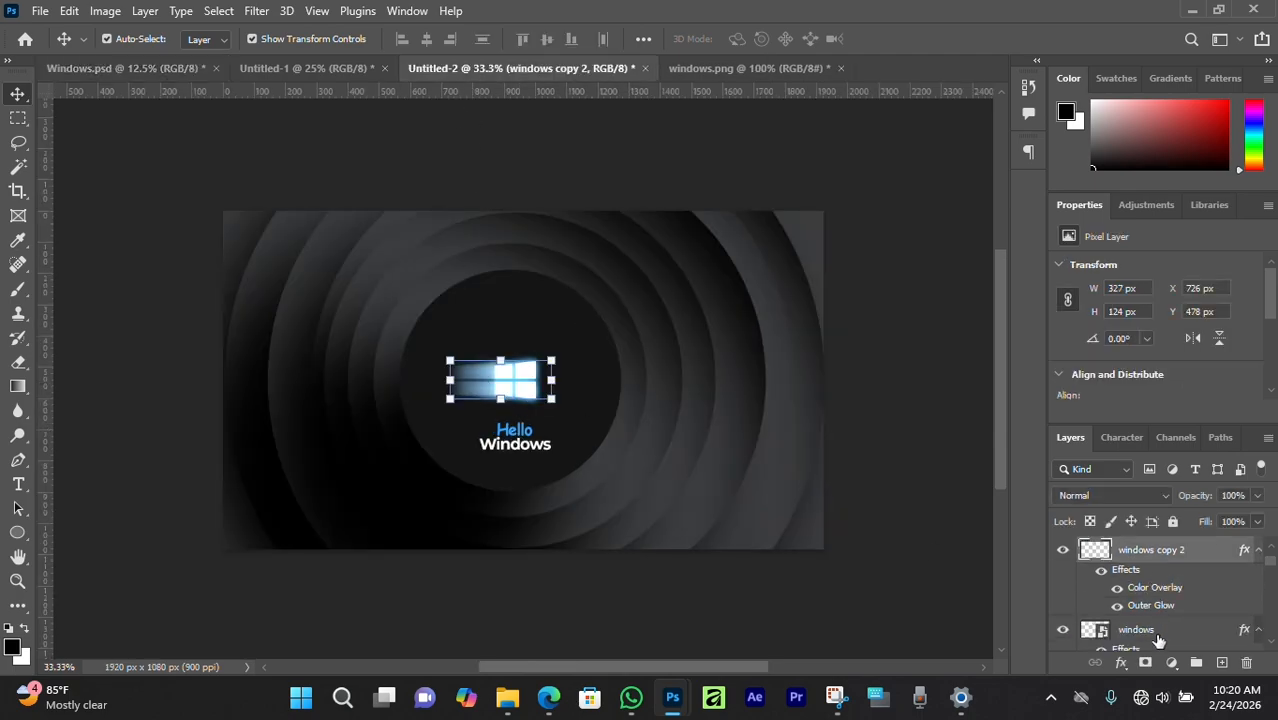
{"action": "left_click", "coordinate": [1156, 633], "text": "ctrl"}
{"action": "mouse_move", "coordinate": [556, 381]}
{"action": "left_mouse_down"}
{"action": "mouse_move", "coordinate": [600, 382]}
{"action": "mouse_move", "coordinate": [531, 379]}
{"action": "left_mouse_up"}
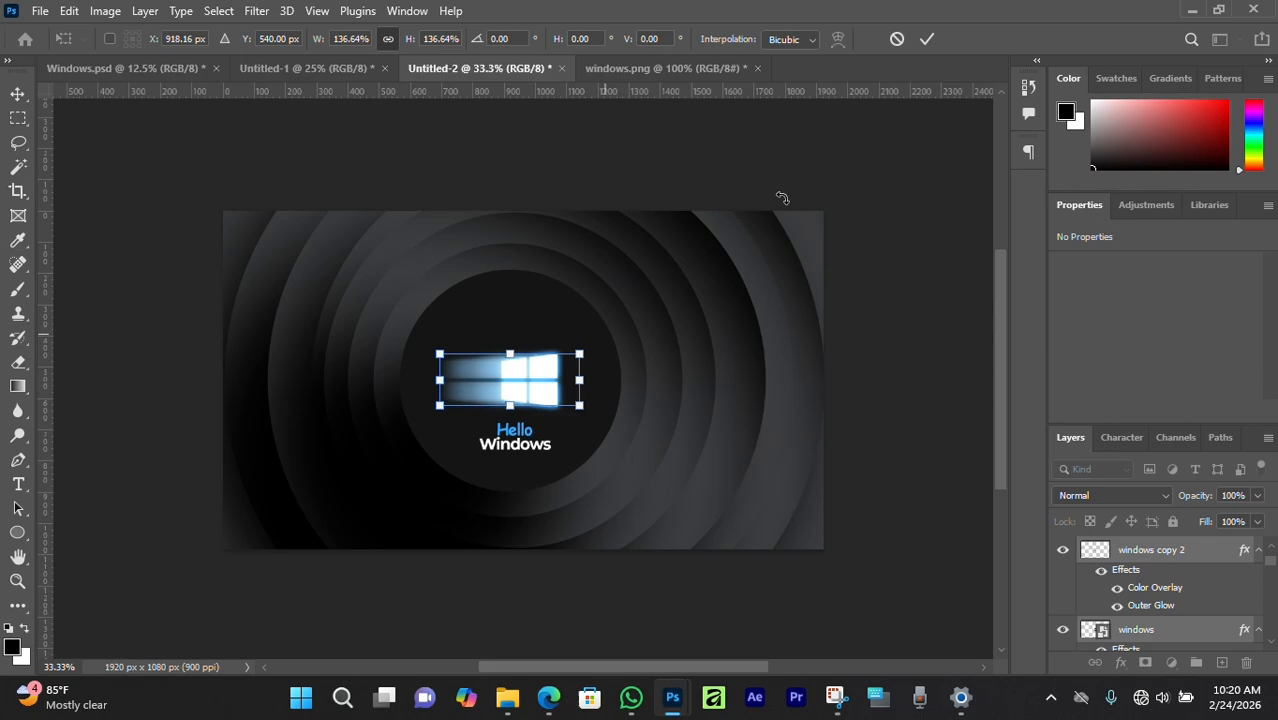
{"action": "left_click", "coordinate": [928, 42]}
{"action": "left_click", "coordinate": [813, 199]}
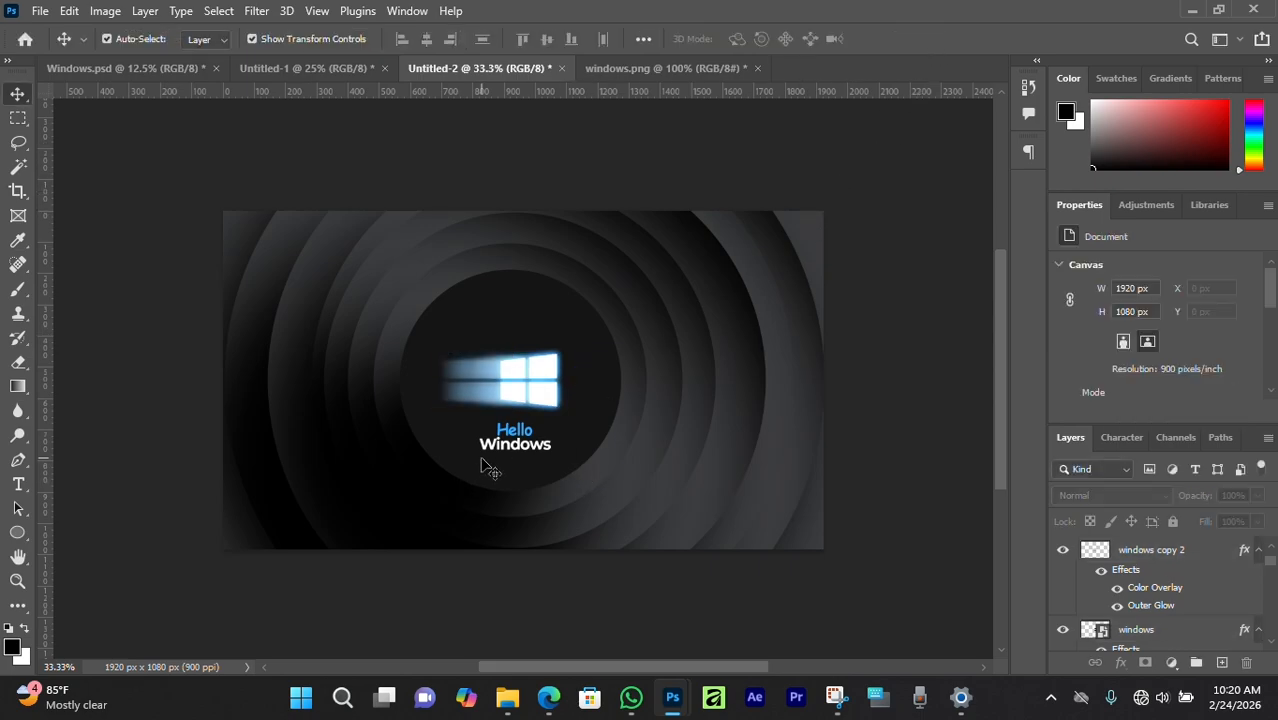
{"action": "scroll", "coordinate": [485, 468], "scroll_direction": "down", "scroll_amount": 3}
{"action": "scroll", "coordinate": [486, 468], "scroll_direction": "up", "scroll_amount": 1}
{"action": "scroll", "coordinate": [485, 468], "scroll_direction": "up", "scroll_amount": 1}
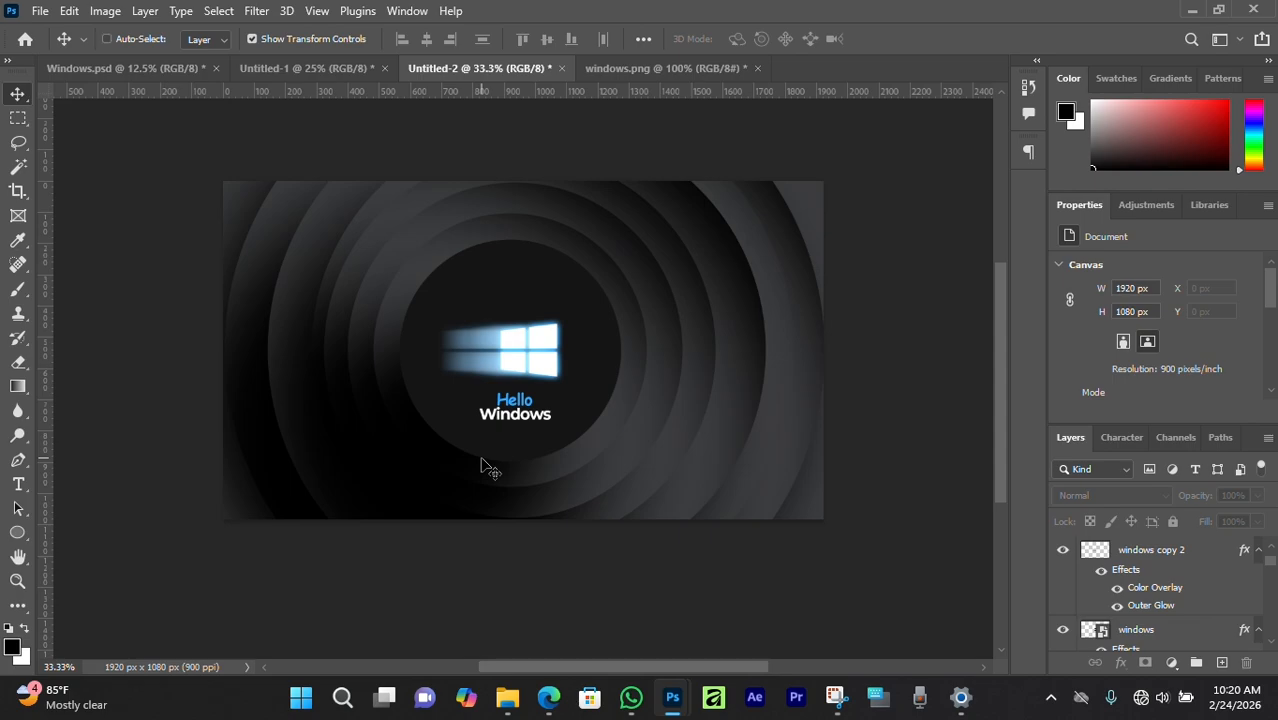
Nudge the Windows text layer slightly right to centre it under Hello, then view the full wallpaper.
{"action": "key", "text": "ctrl+plus"}
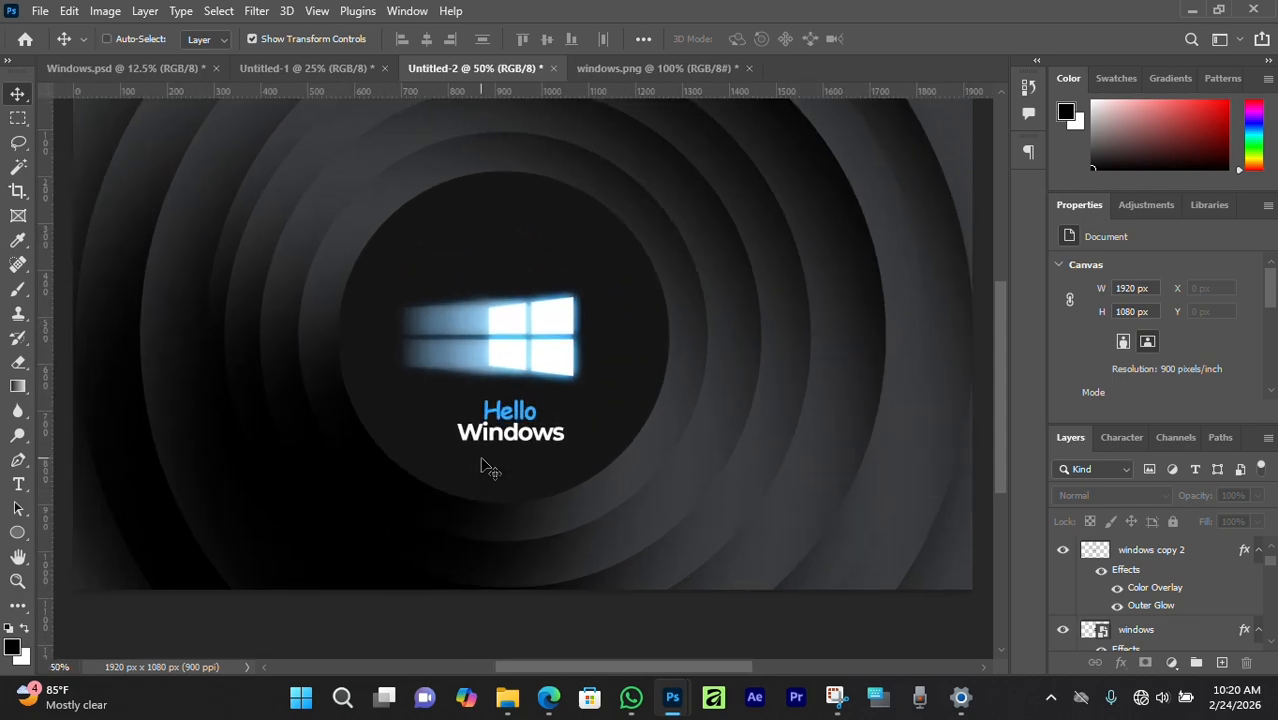
{"action": "key", "text": "ctrl+minus"}
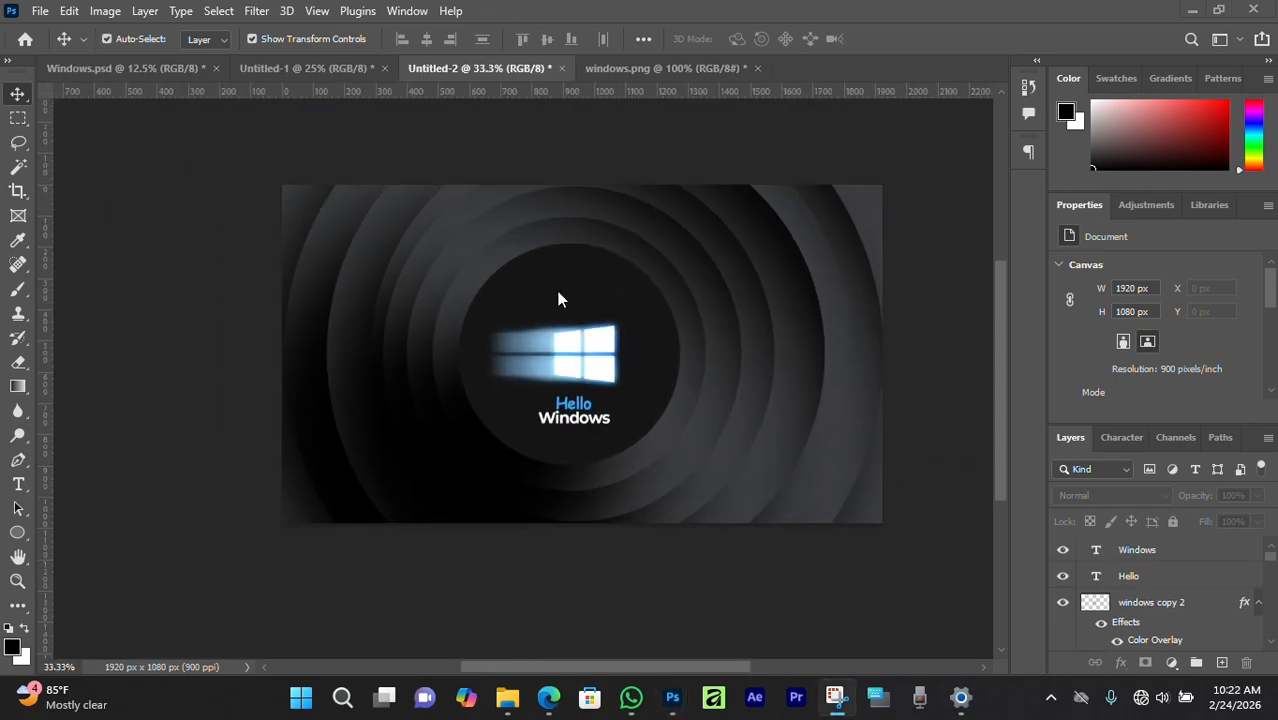
{"action": "scroll", "coordinate": [570, 336], "scroll_direction": "down", "scroll_amount": 1}
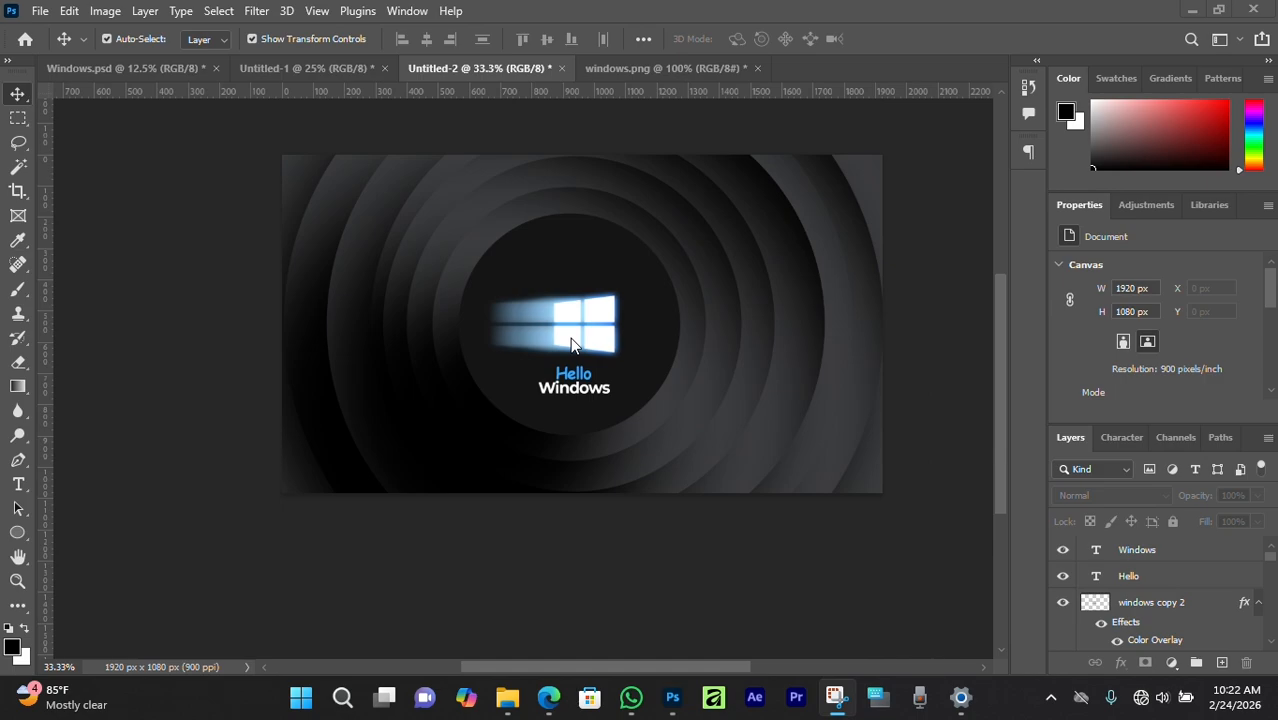
{"action": "scroll", "coordinate": [570, 337], "scroll_direction": "up", "scroll_amount": 1}
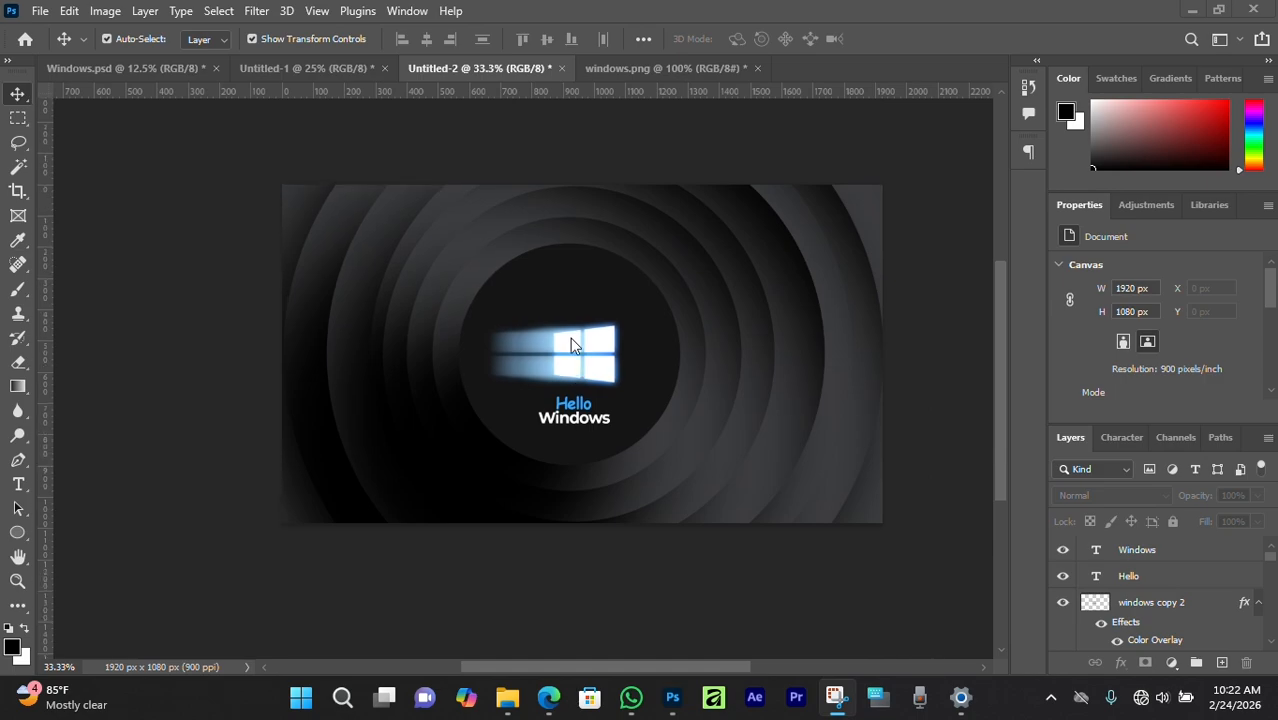
{"action": "key", "text": "ctrl+plus"}
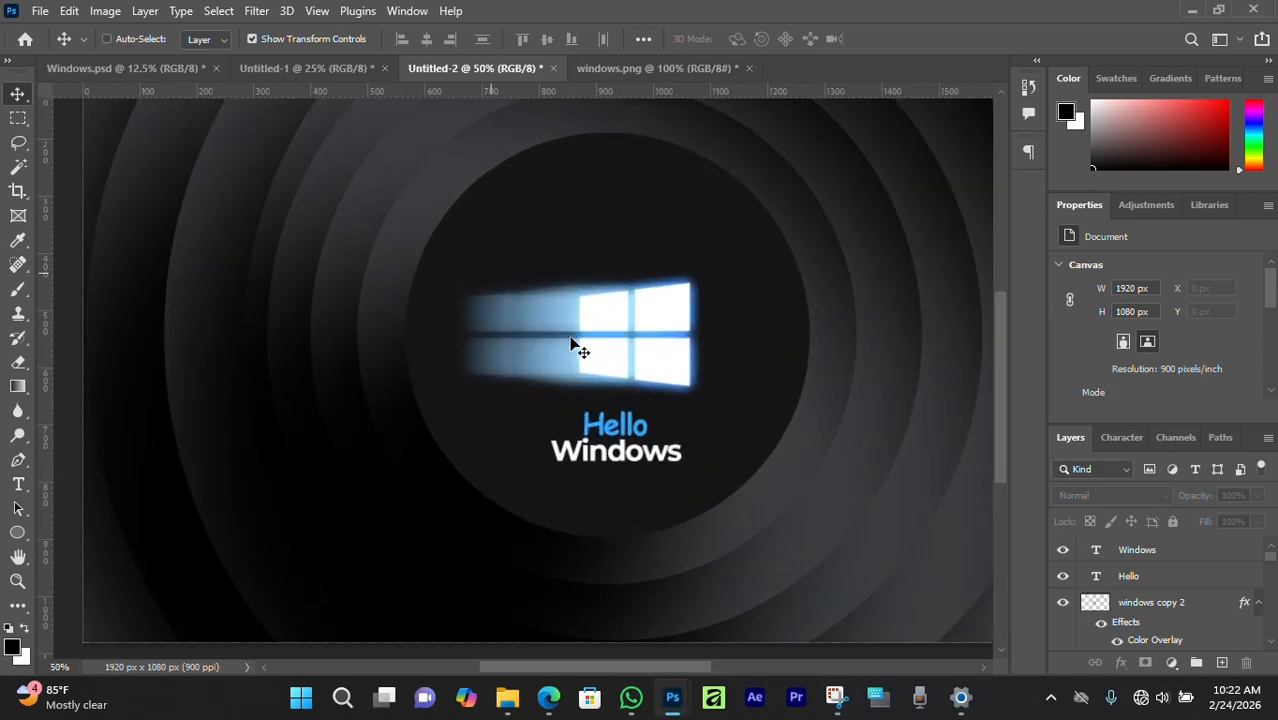
{"action": "key", "text": "ctrl+plus"}
{"action": "left_click", "coordinate": [690, 415]}
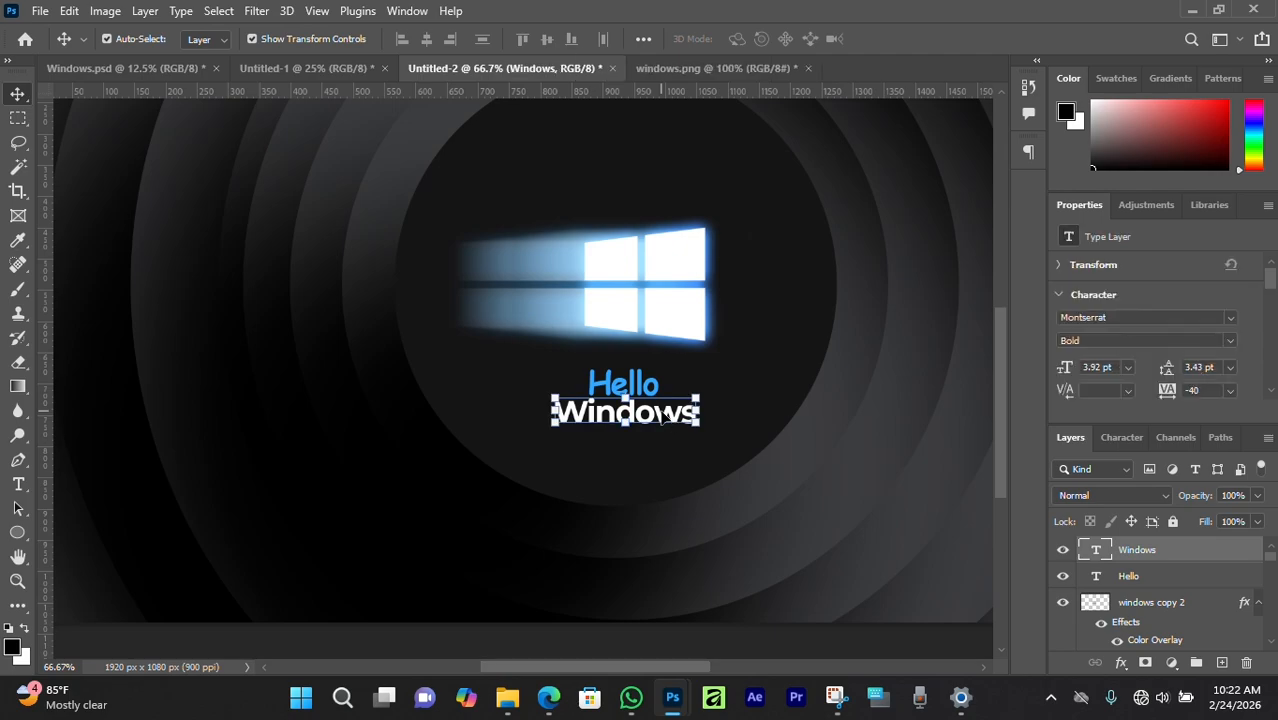
{"action": "key", "text": "ctrl+plus"}
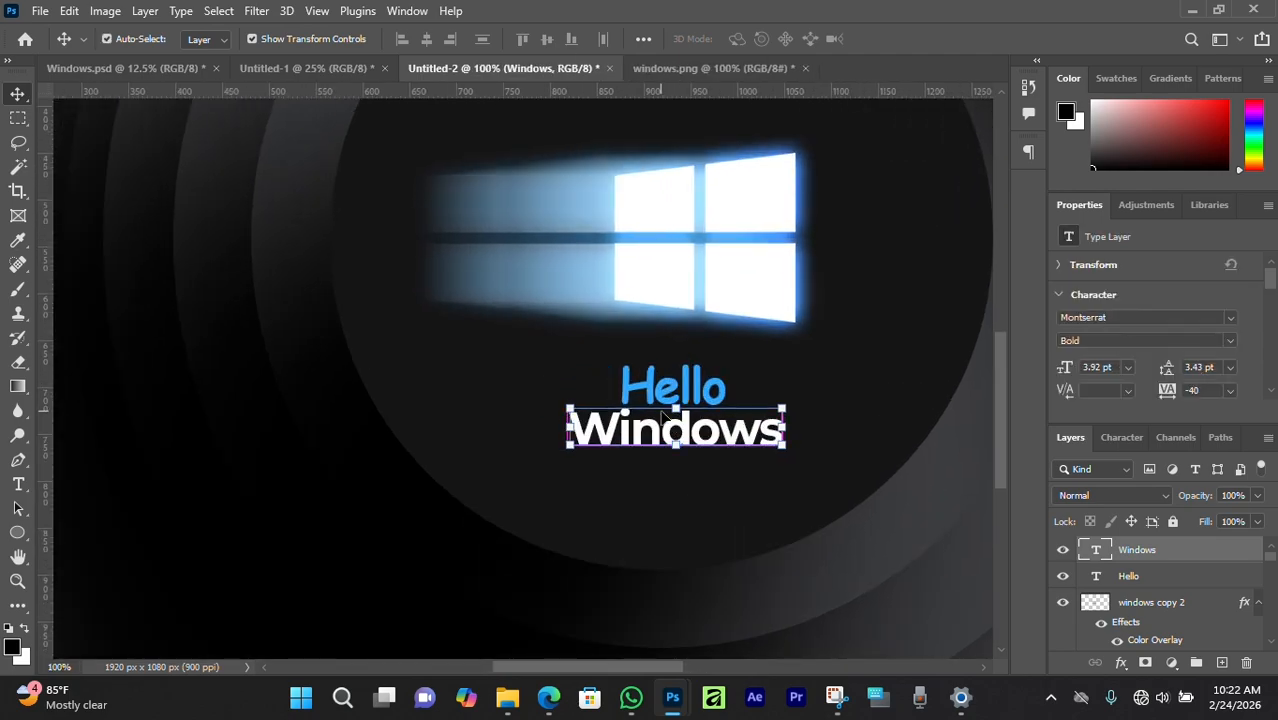
{"action": "key", "text": "shift+Right"}
{"action": "key", "text": "shift+Right"}
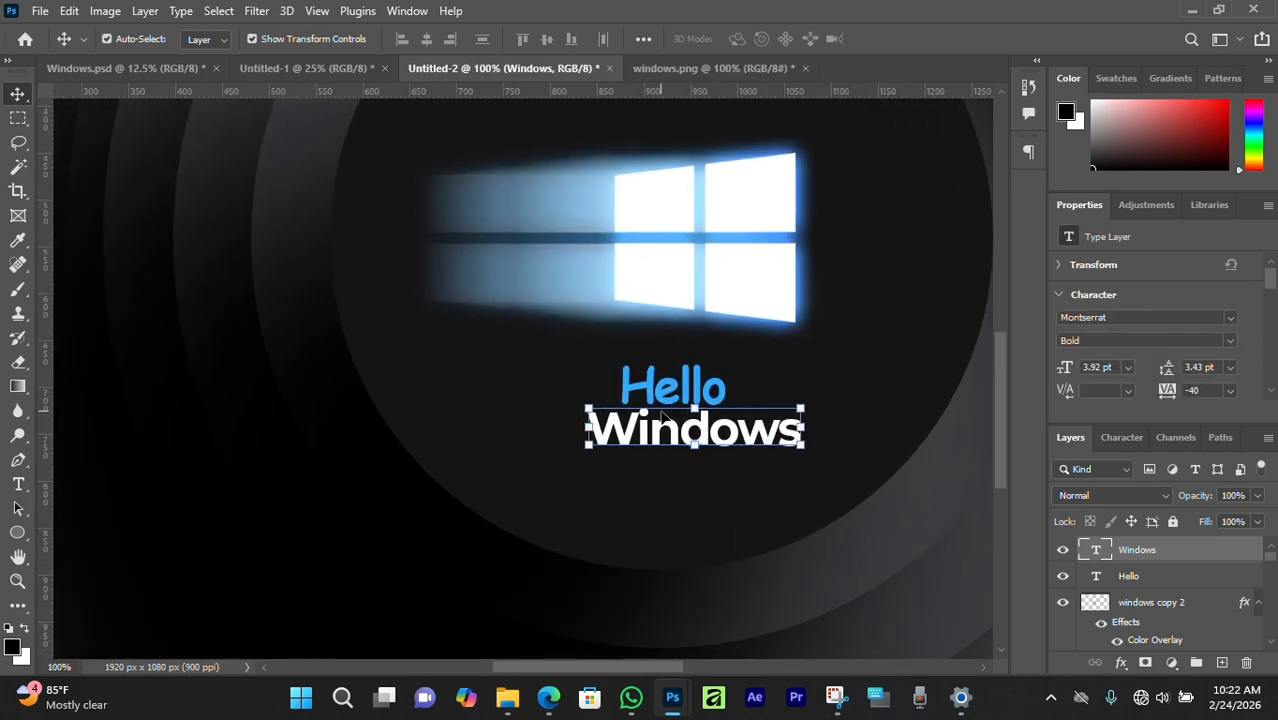
{"action": "key", "text": "Left"}
{"action": "key", "text": "Left"}
{"action": "key", "text": "Left"}
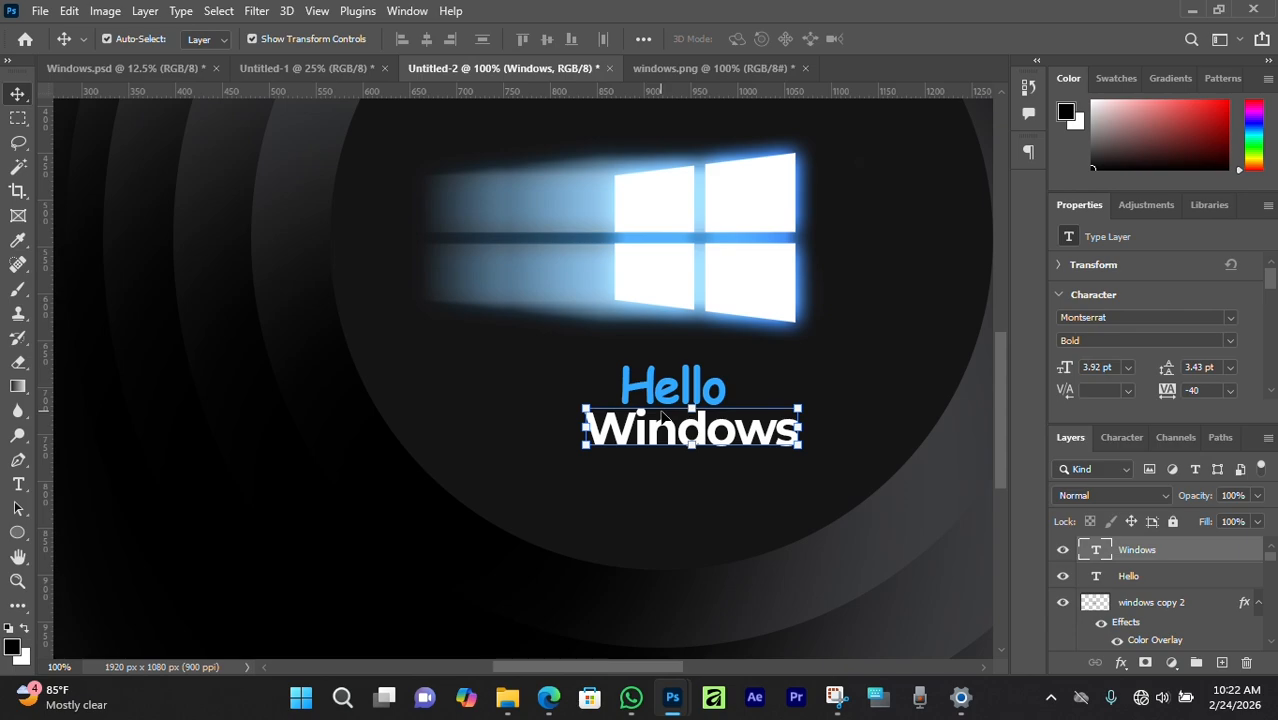
{"action": "key", "text": "ctrl+minus"}
{"action": "key", "text": "ctrl+minus"}
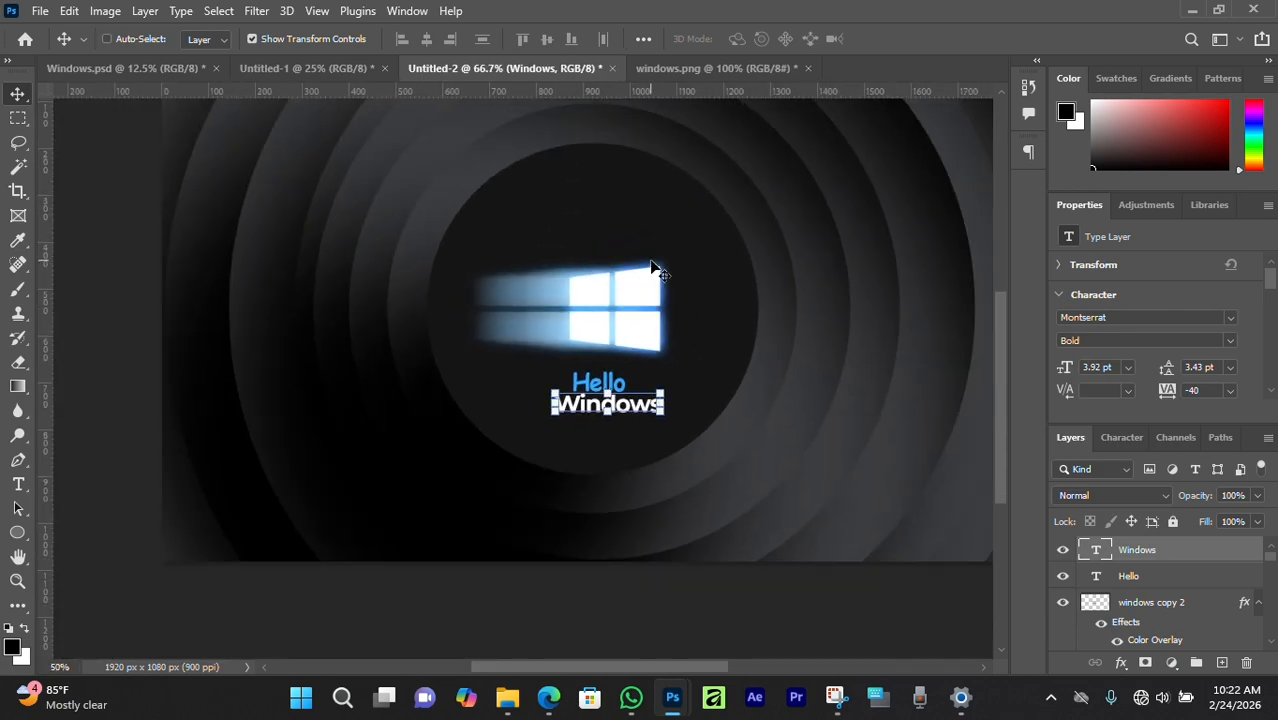
{"action": "left_click", "coordinate": [252, 602]}
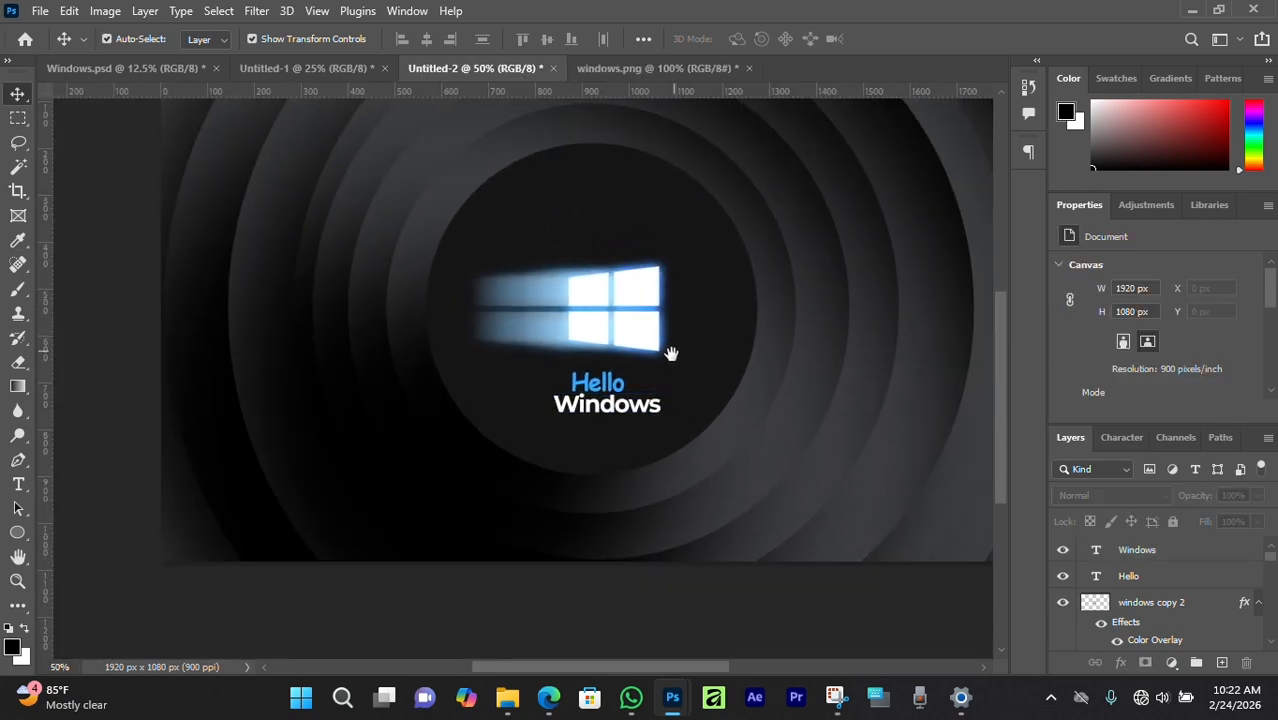
{"action": "left_click_drag", "start_coordinate": [670, 354], "coordinate": [623, 411]}
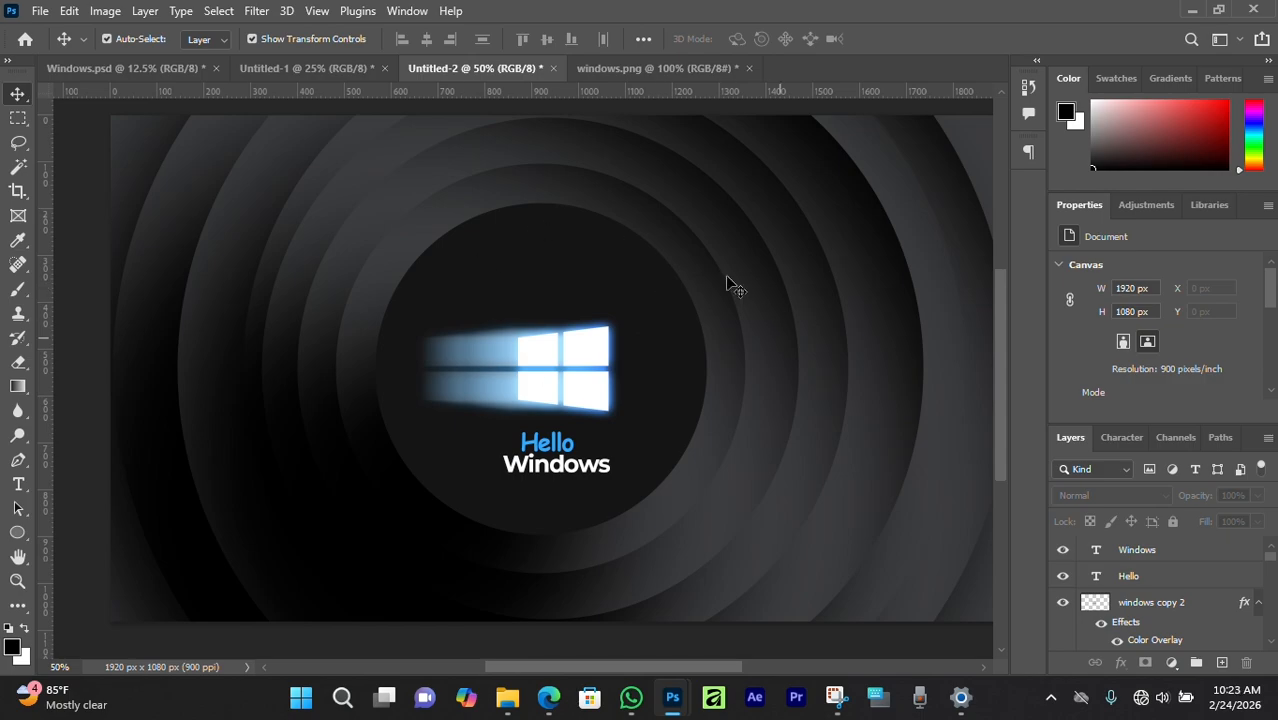
{"action": "key", "text": "ctrl+minus"}
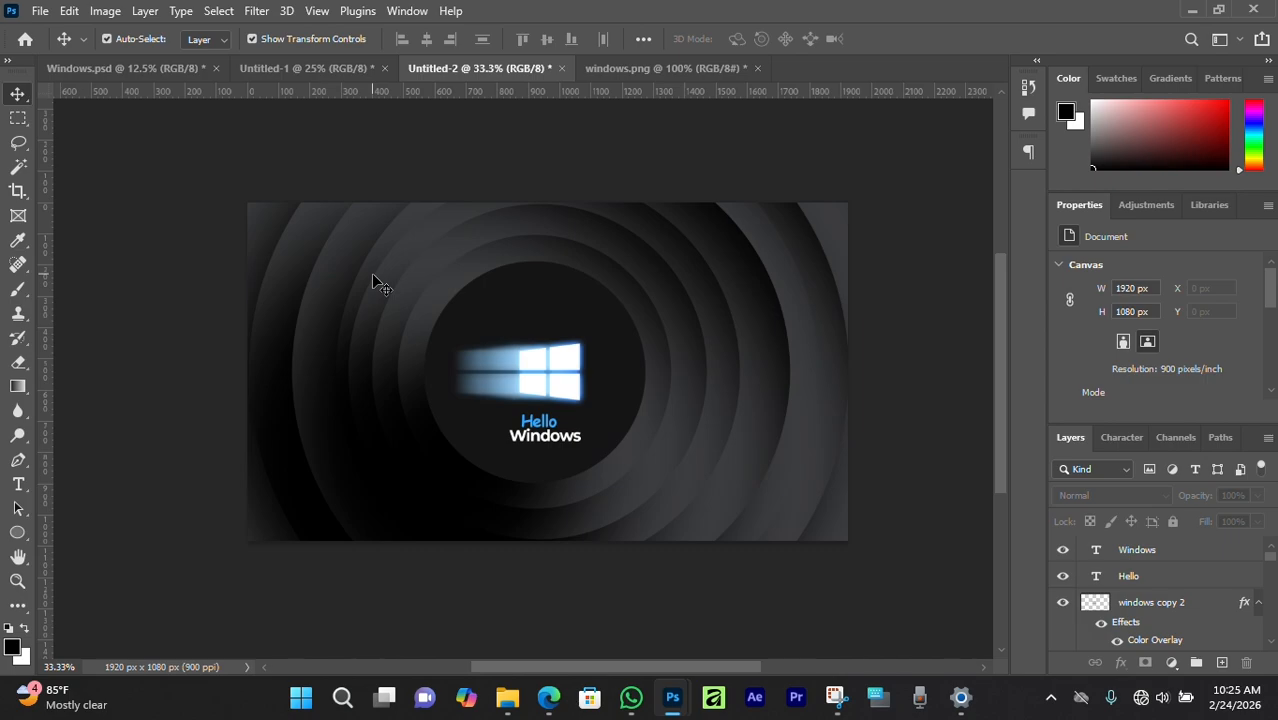
{"action": "scroll", "coordinate": [371, 277], "scroll_direction": "up", "scroll_amount": 1}
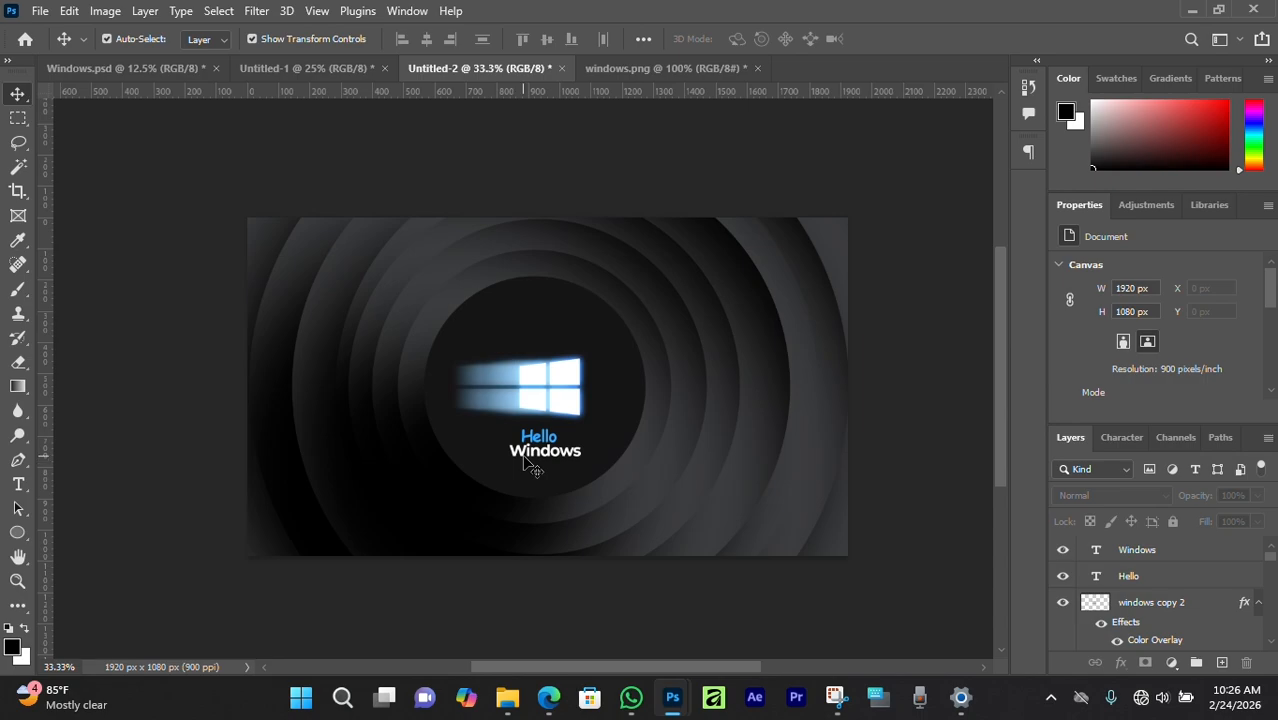
Open microsoft.png and drag its Edge logo into Untitled-2, right of the Windows logo.
{"action": "key", "text": "ctrl+o"}
{"action": "left_click", "coordinate": [840, 265]}
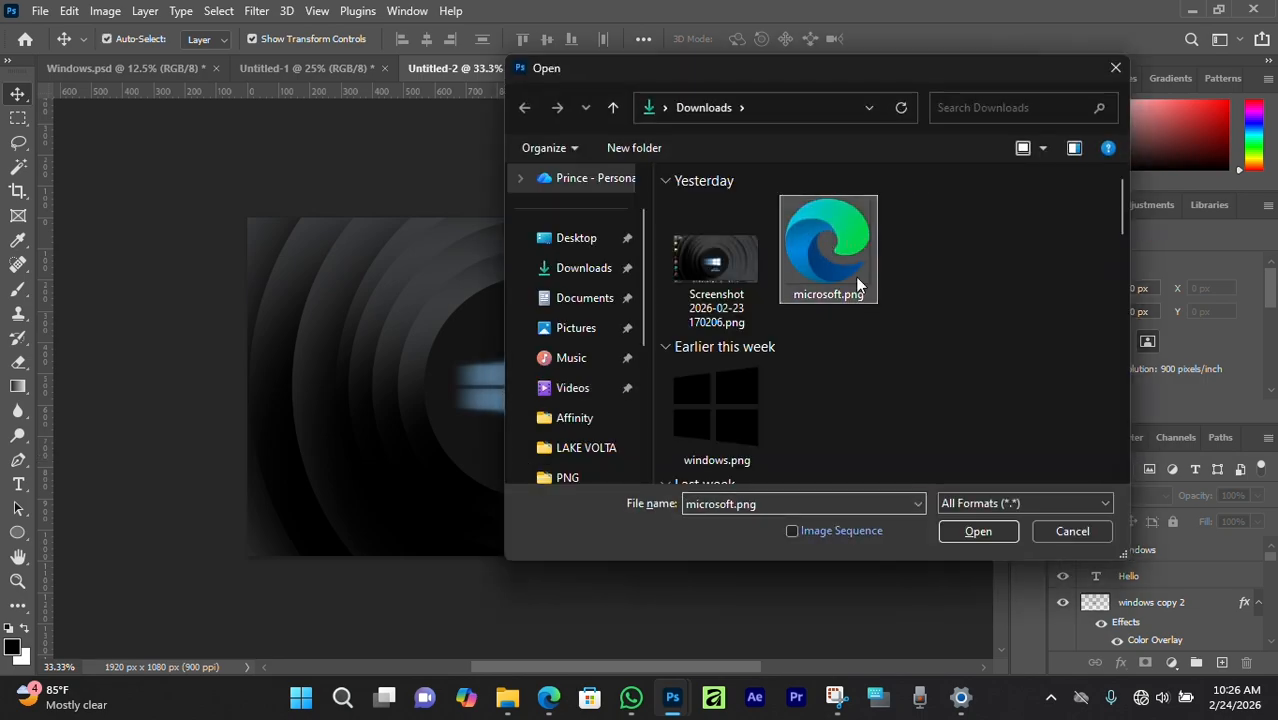
{"action": "left_click", "coordinate": [989, 532]}
{"action": "left_click_drag", "start_coordinate": [872, 69], "coordinate": [796, 155]}
{"action": "left_click_drag", "start_coordinate": [569, 311], "coordinate": [706, 305]}
{"action": "left_click", "coordinate": [1170, 146]}
{"action": "scroll", "coordinate": [710, 360], "scroll_direction": "down", "scroll_amount": 1}
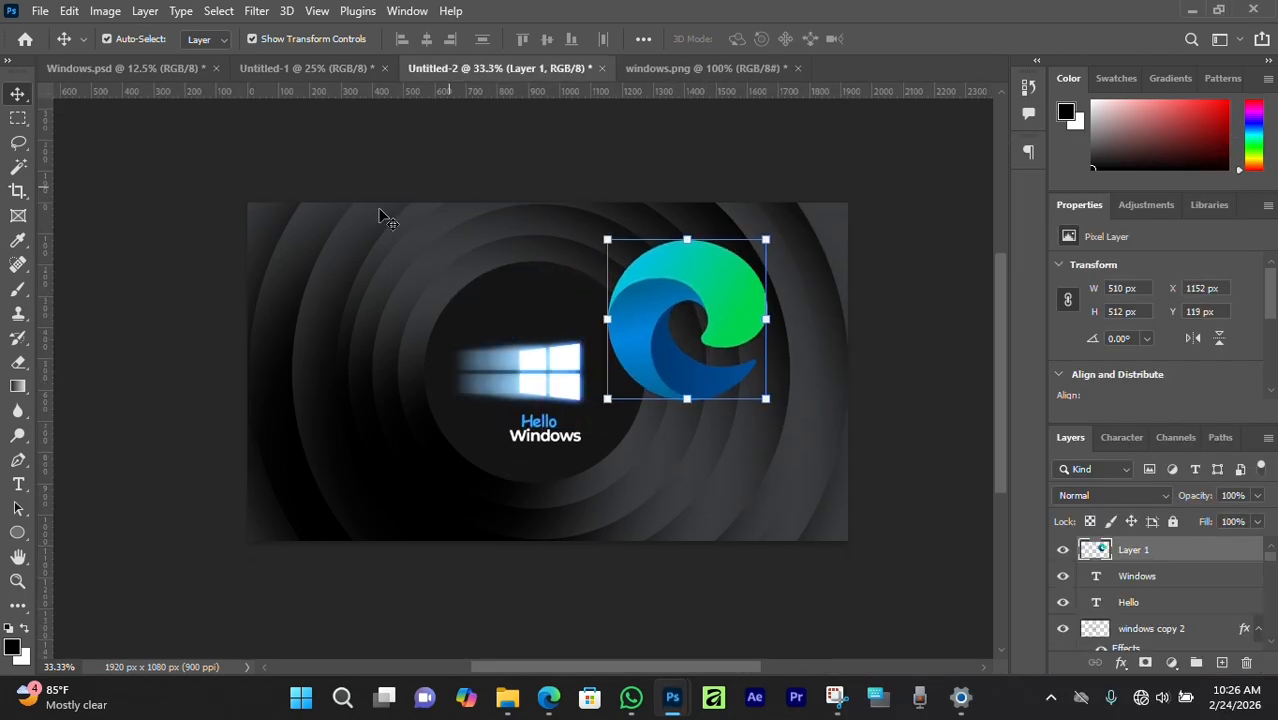
{"action": "left_click", "coordinate": [648, 490]}
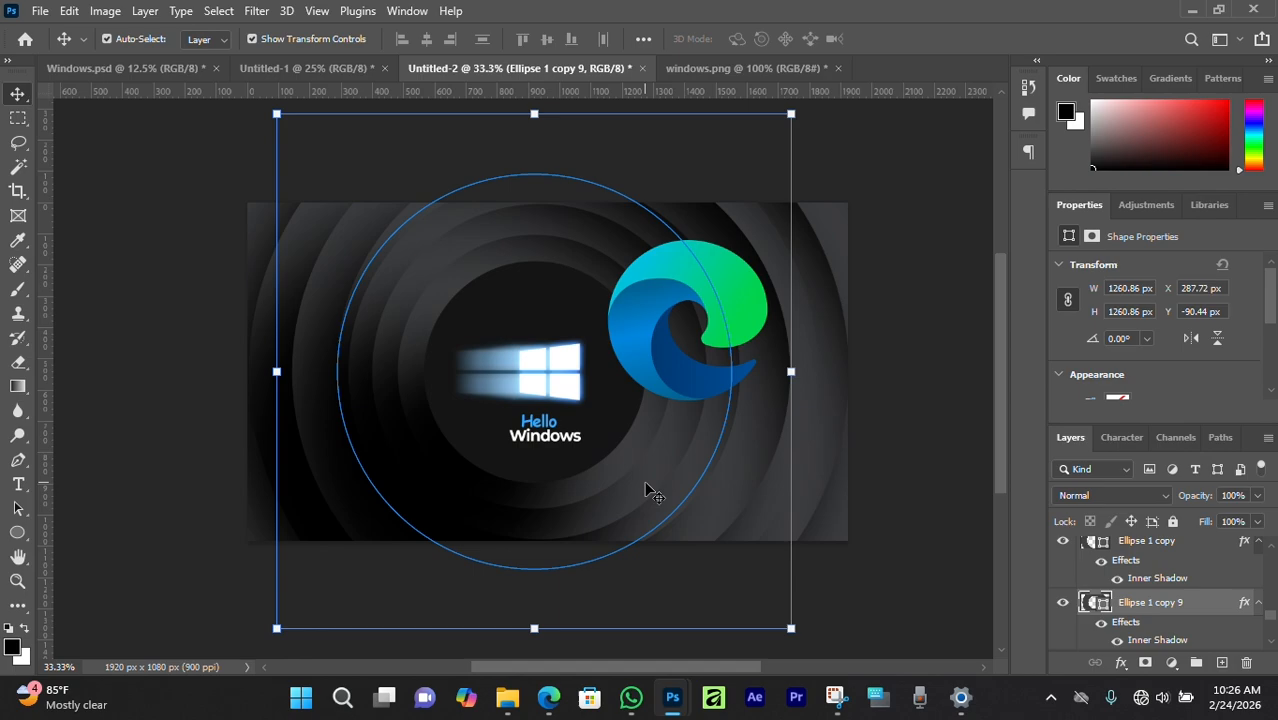
Give Ellipse 1 copy 9 a Gradient Overlay with stops sampled from the Edge logo's blue and green.
{"action": "double_click", "coordinate": [1126, 623]}
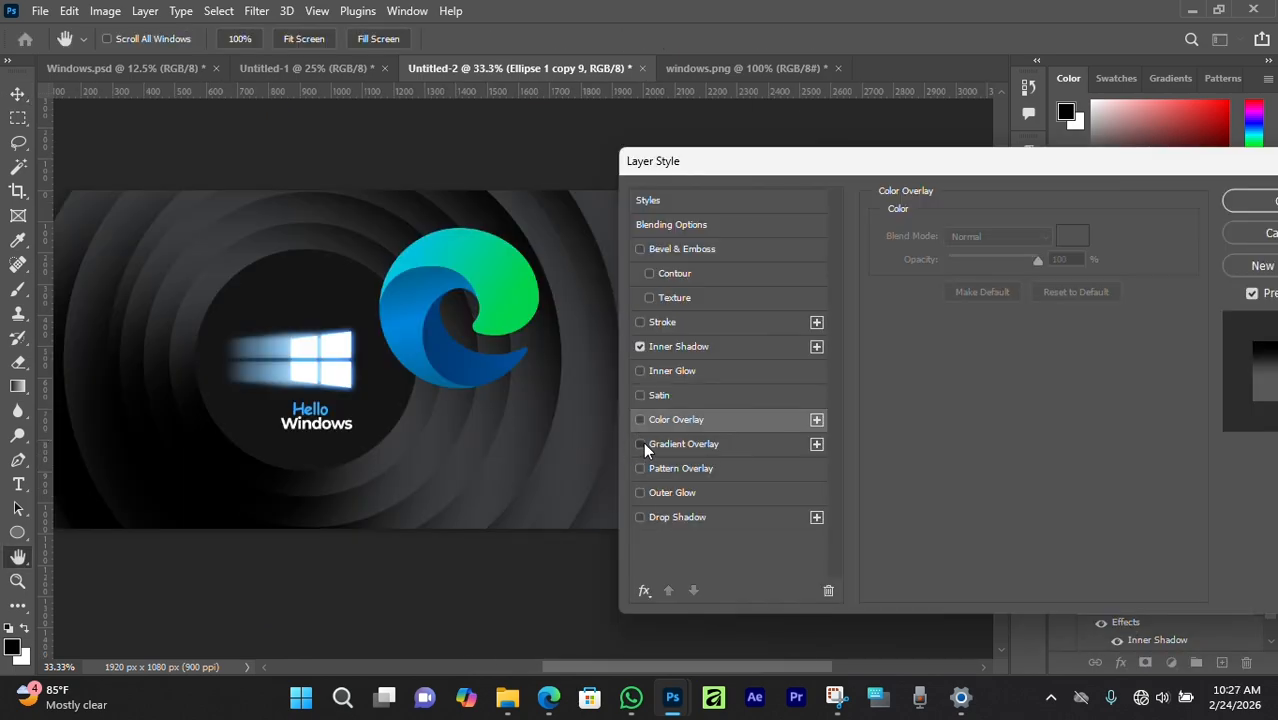
{"action": "left_click", "coordinate": [641, 444]}
{"action": "left_click", "coordinate": [664, 443]}
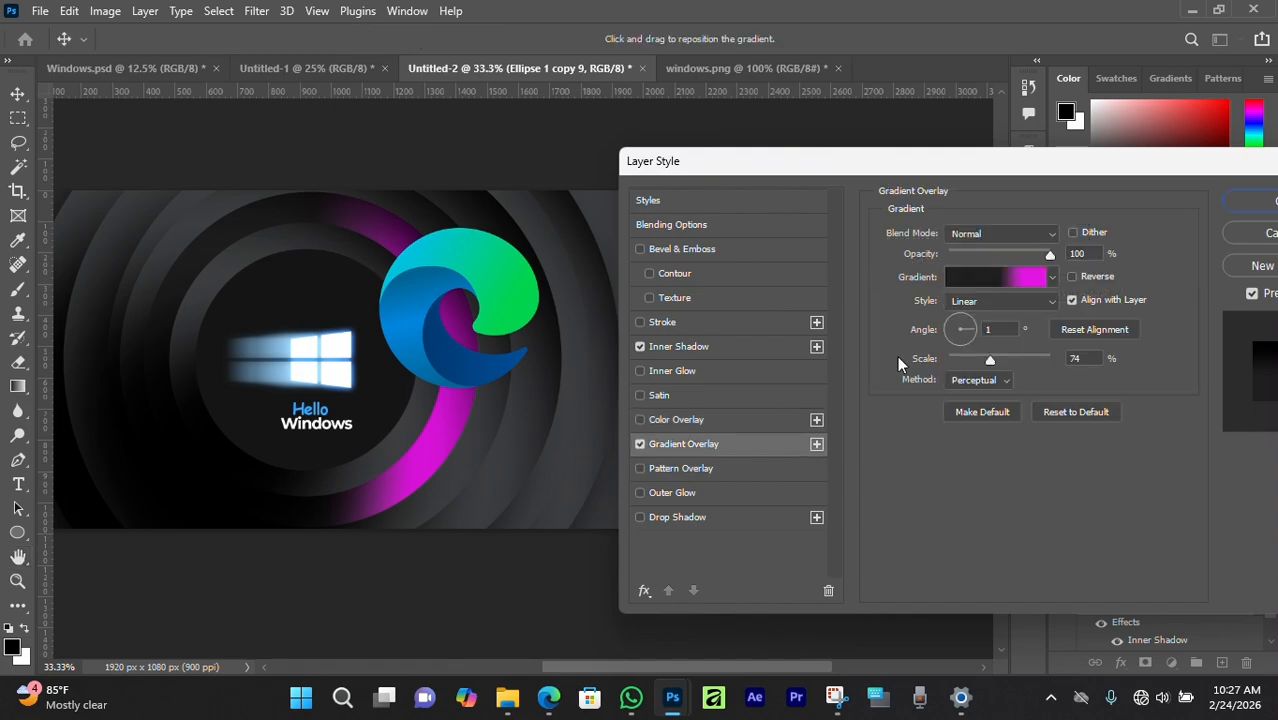
{"action": "left_click", "coordinate": [960, 280]}
{"action": "left_click", "coordinate": [912, 541]}
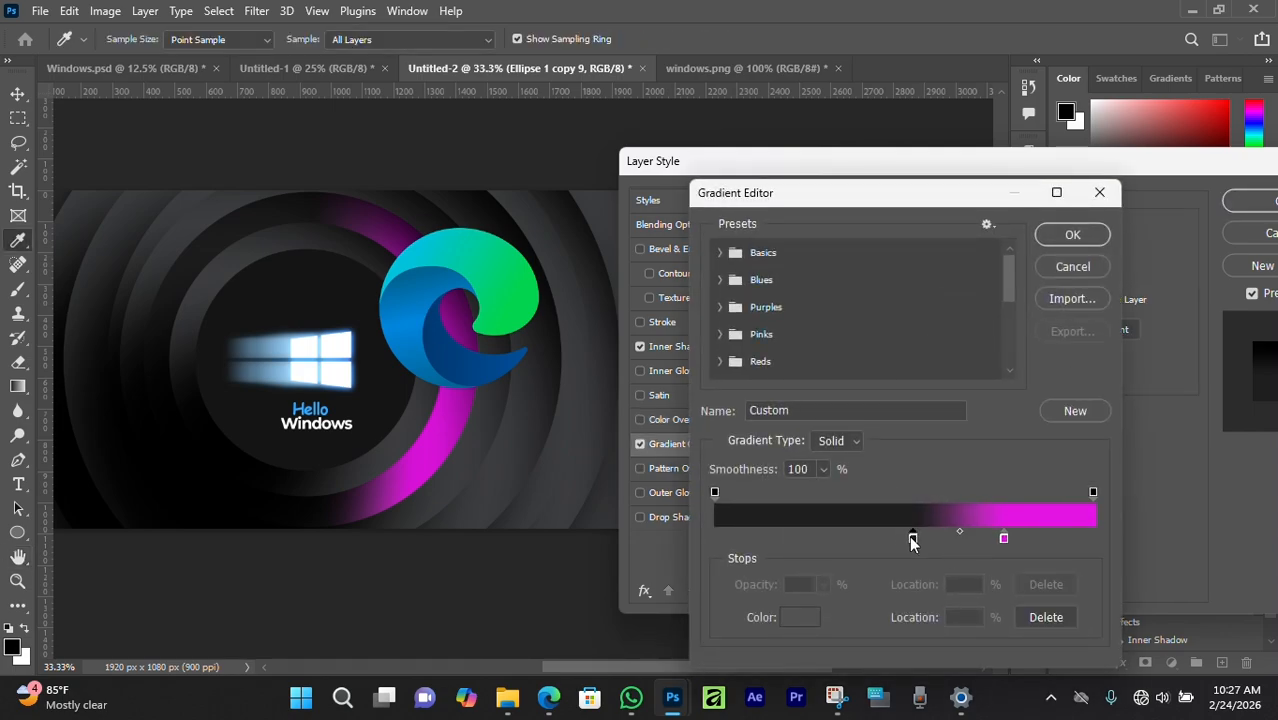
{"action": "left_click", "coordinate": [801, 615]}
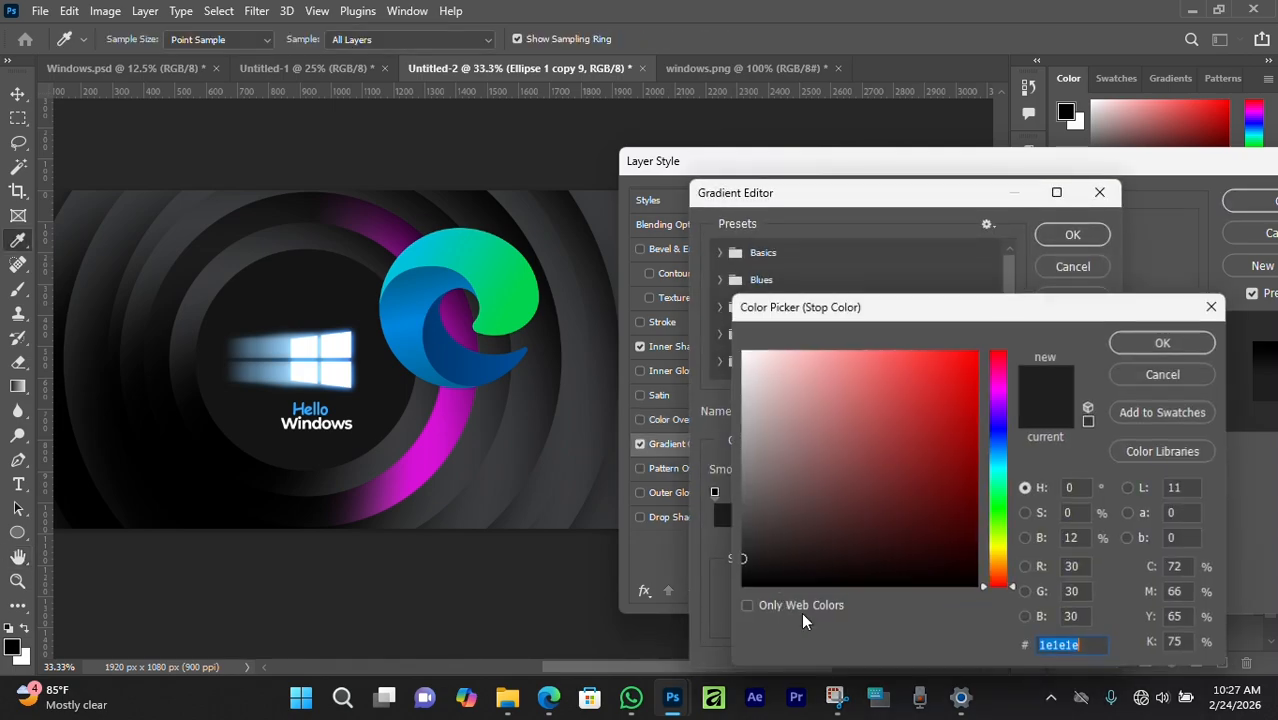
{"action": "left_click", "coordinate": [428, 287]}
{"action": "left_click", "coordinate": [1165, 341]}
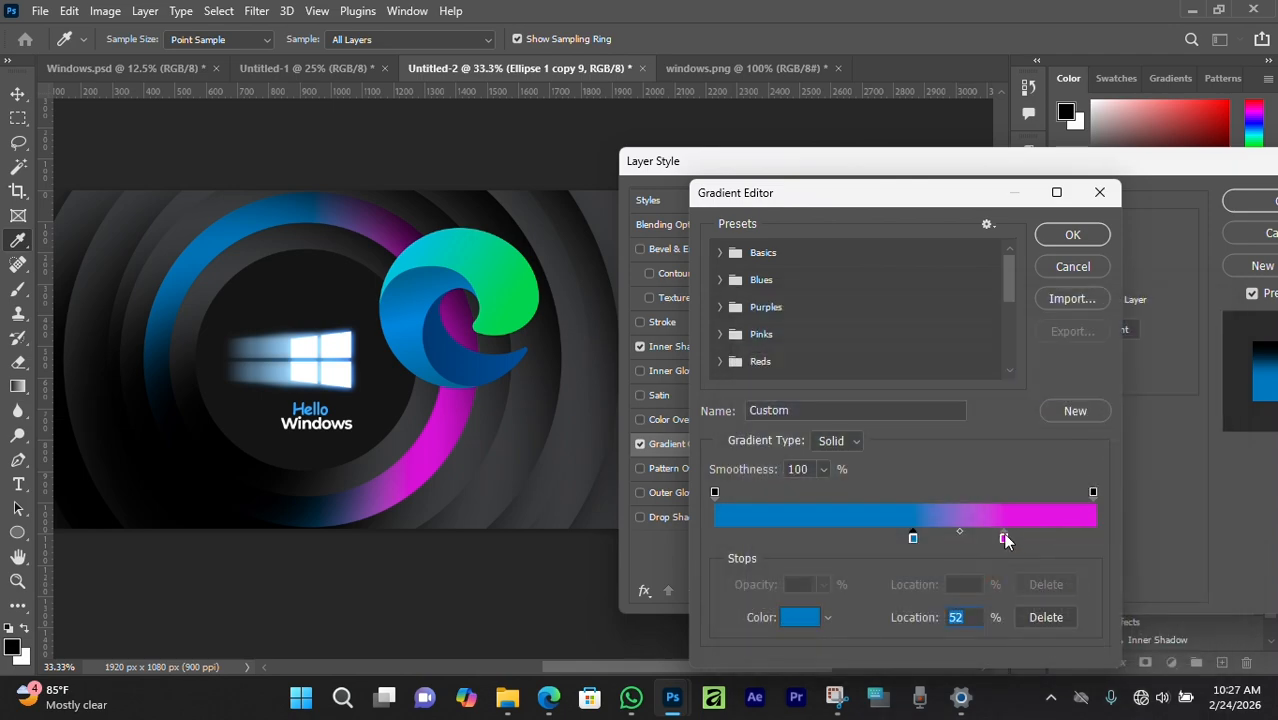
{"action": "left_click", "coordinate": [1003, 536]}
{"action": "left_click", "coordinate": [801, 617]}
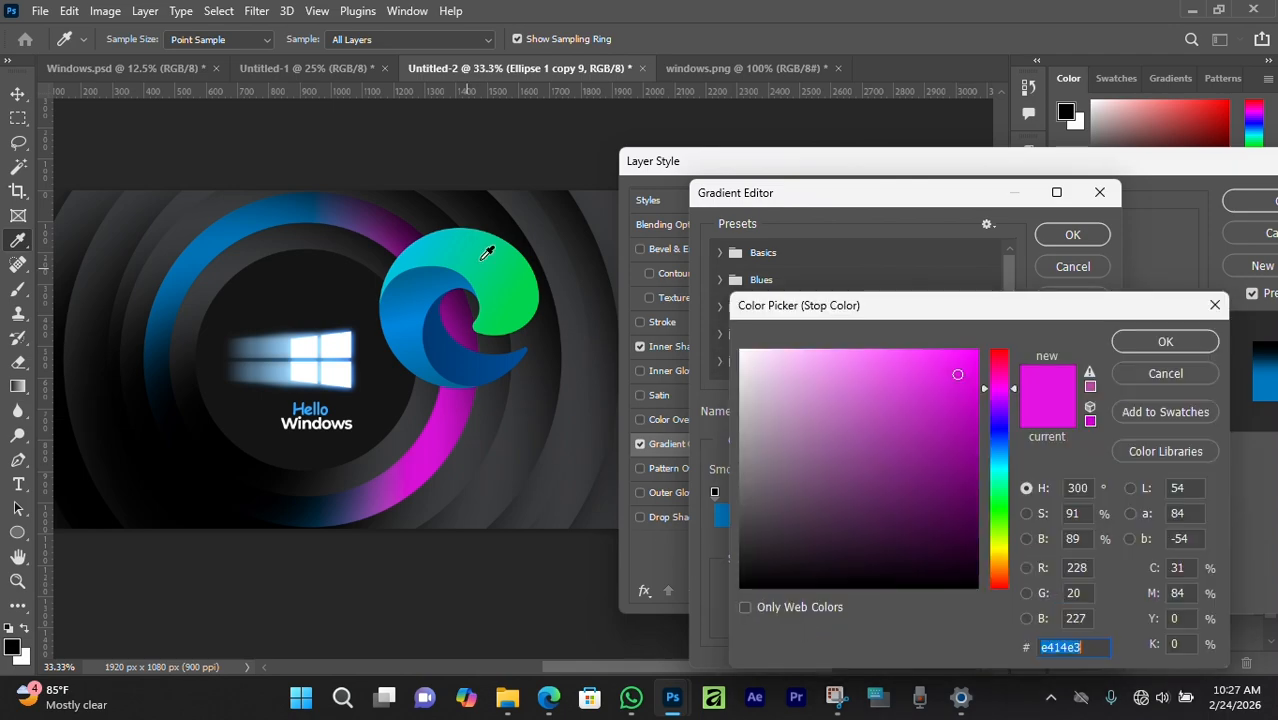
{"action": "left_click", "coordinate": [523, 296]}
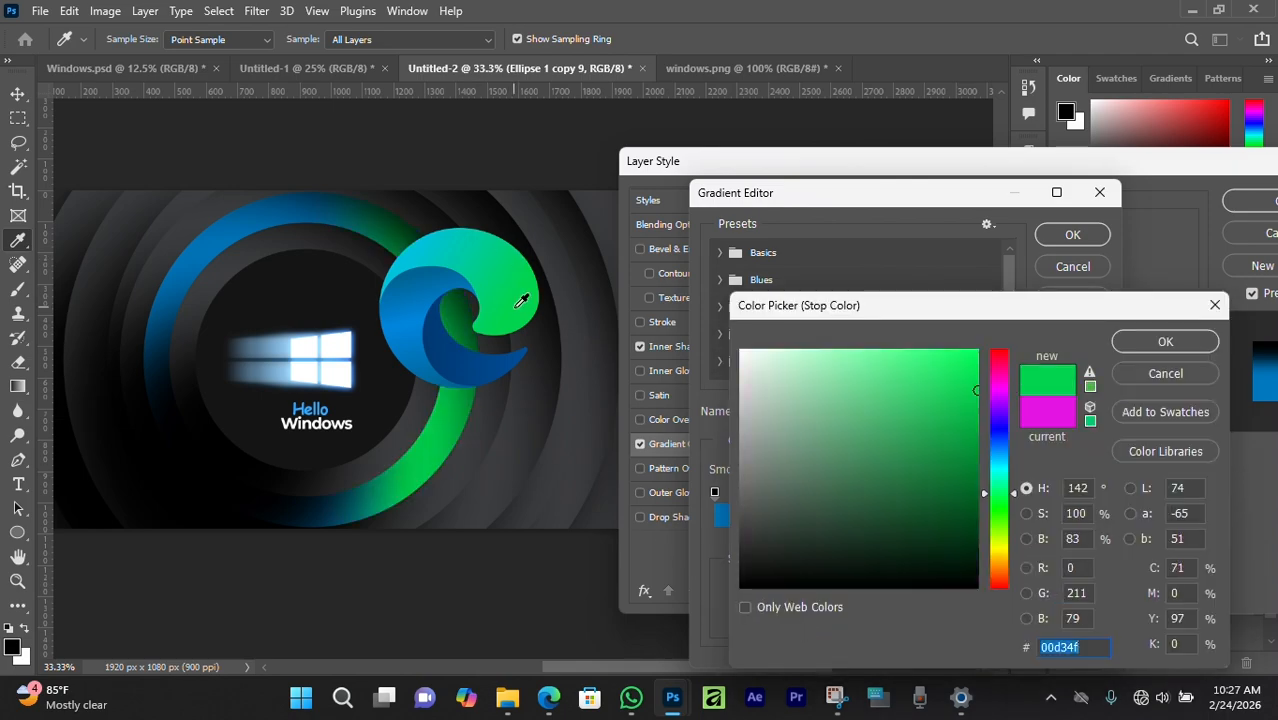
{"action": "left_click", "coordinate": [1140, 341]}
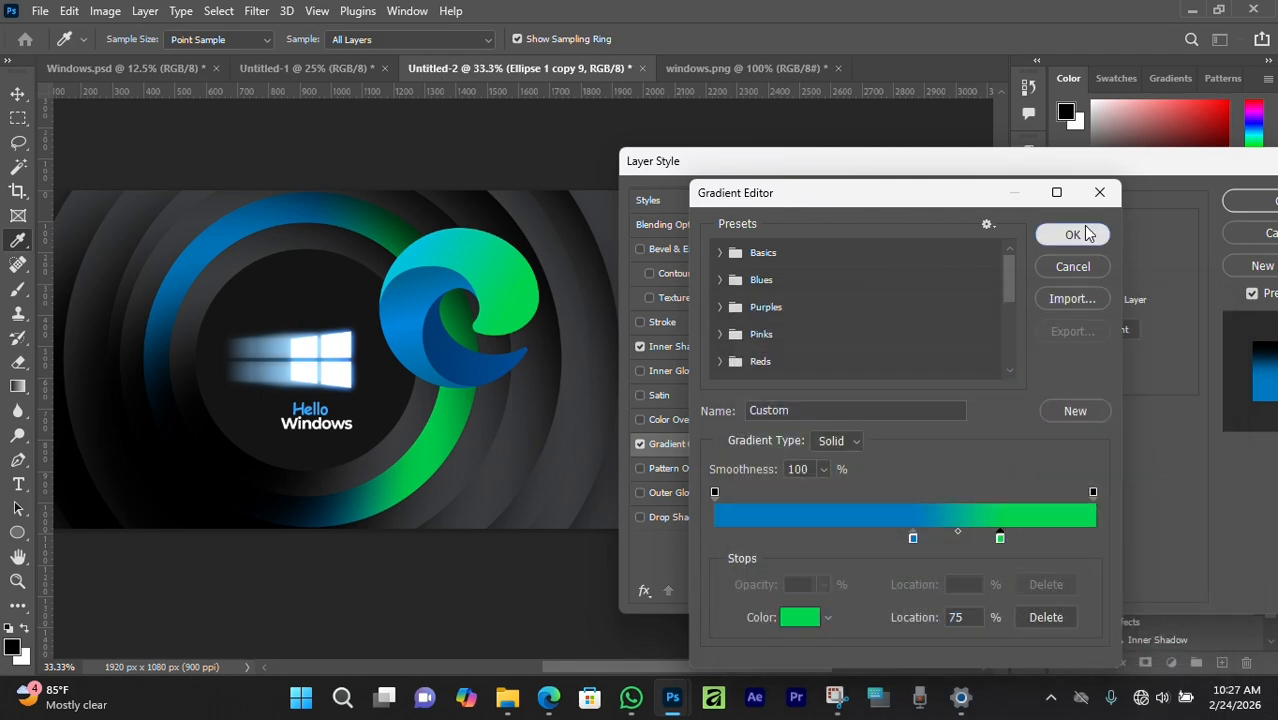
{"action": "left_click", "coordinate": [1083, 230]}
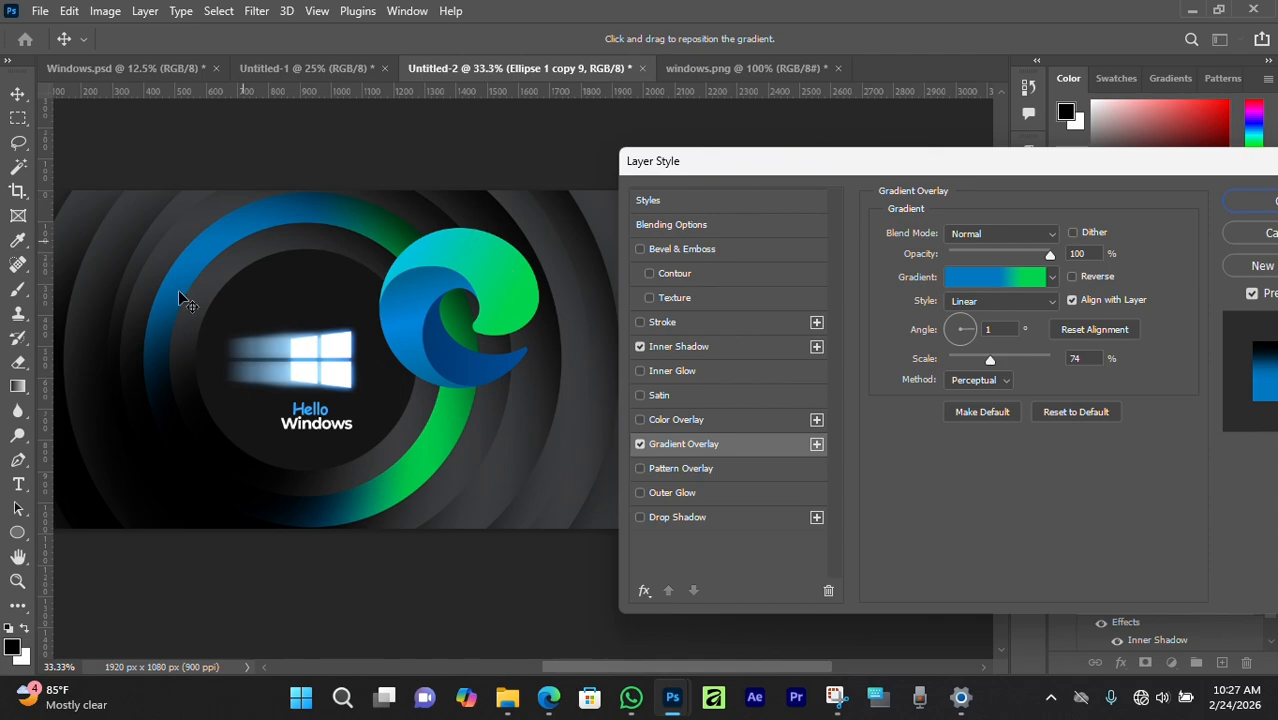
Resample the logo's blue into the 52% stop, apply the style and hide the Edge logo layer.
{"action": "left_click", "coordinate": [990, 279]}
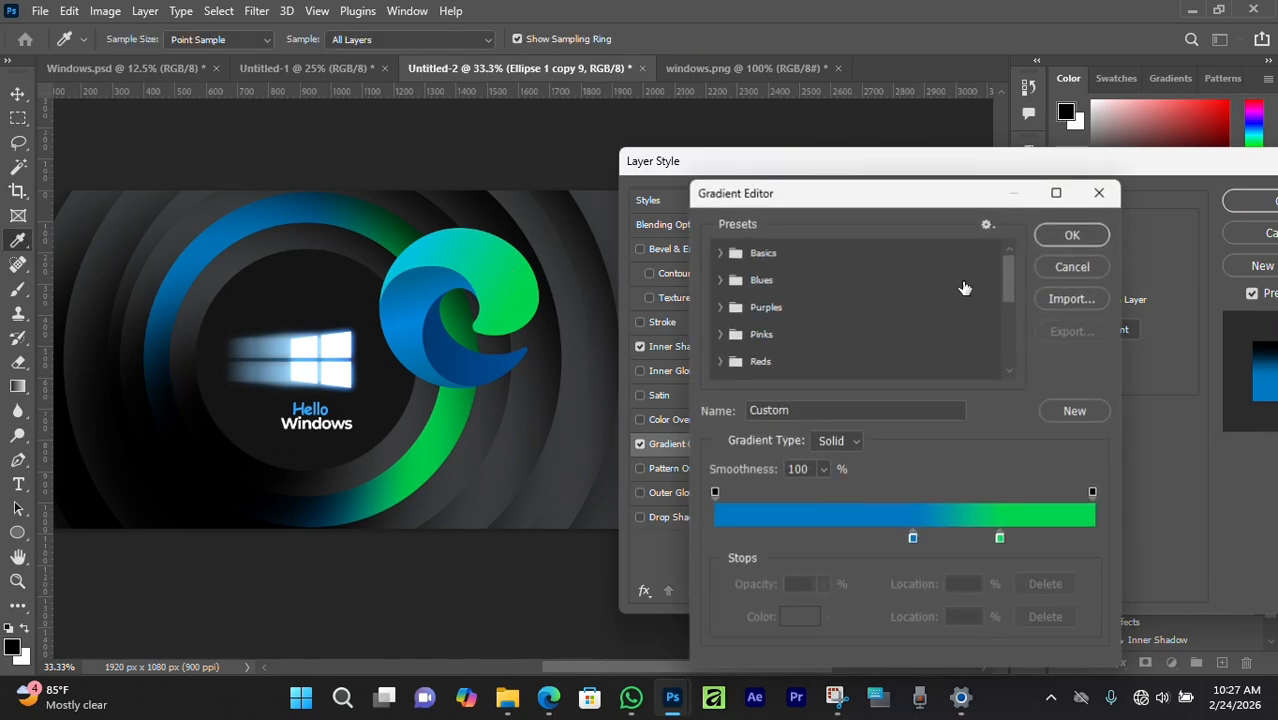
{"action": "left_click", "coordinate": [912, 540]}
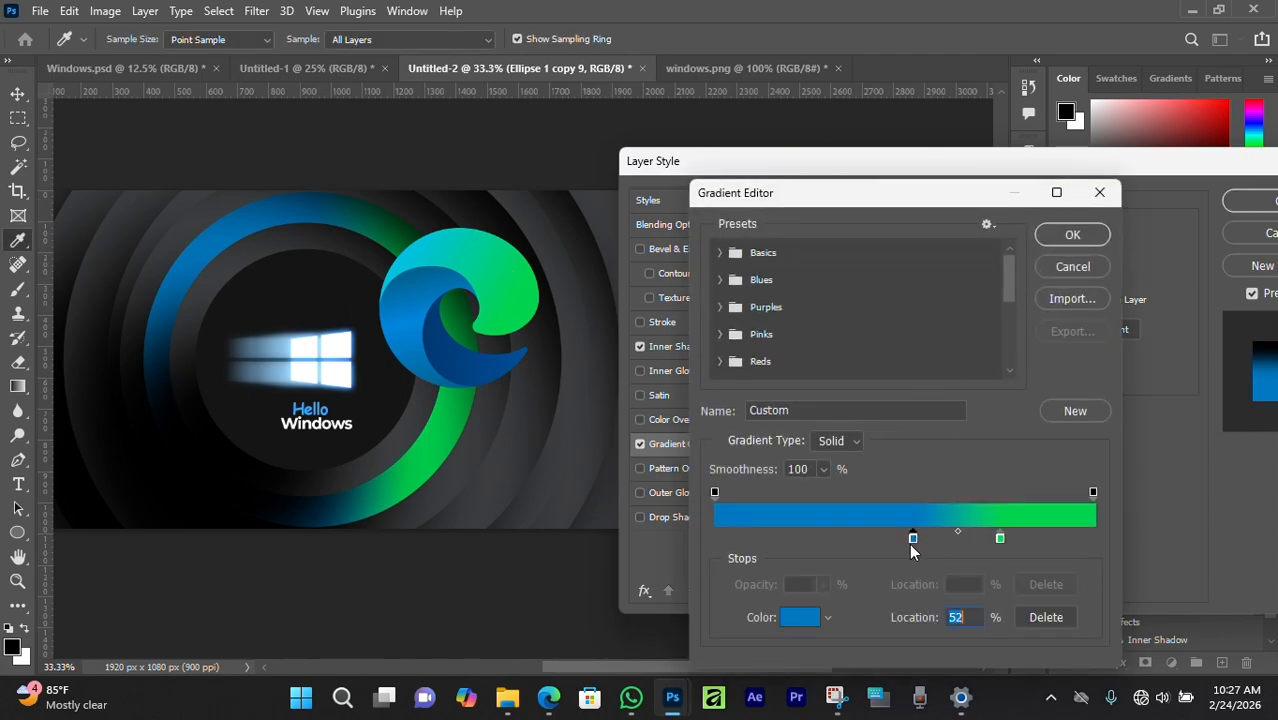
{"action": "left_click", "coordinate": [806, 619]}
{"action": "left_click", "coordinate": [418, 304]}
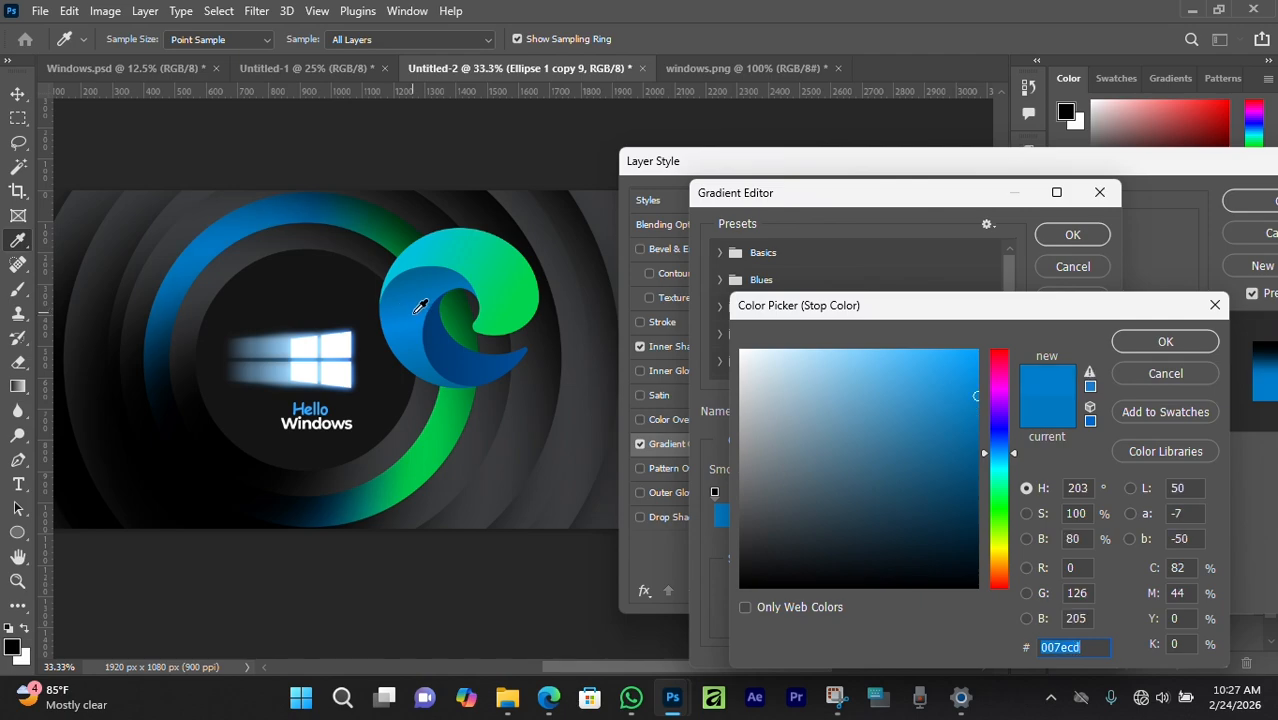
{"action": "left_click", "coordinate": [1165, 341]}
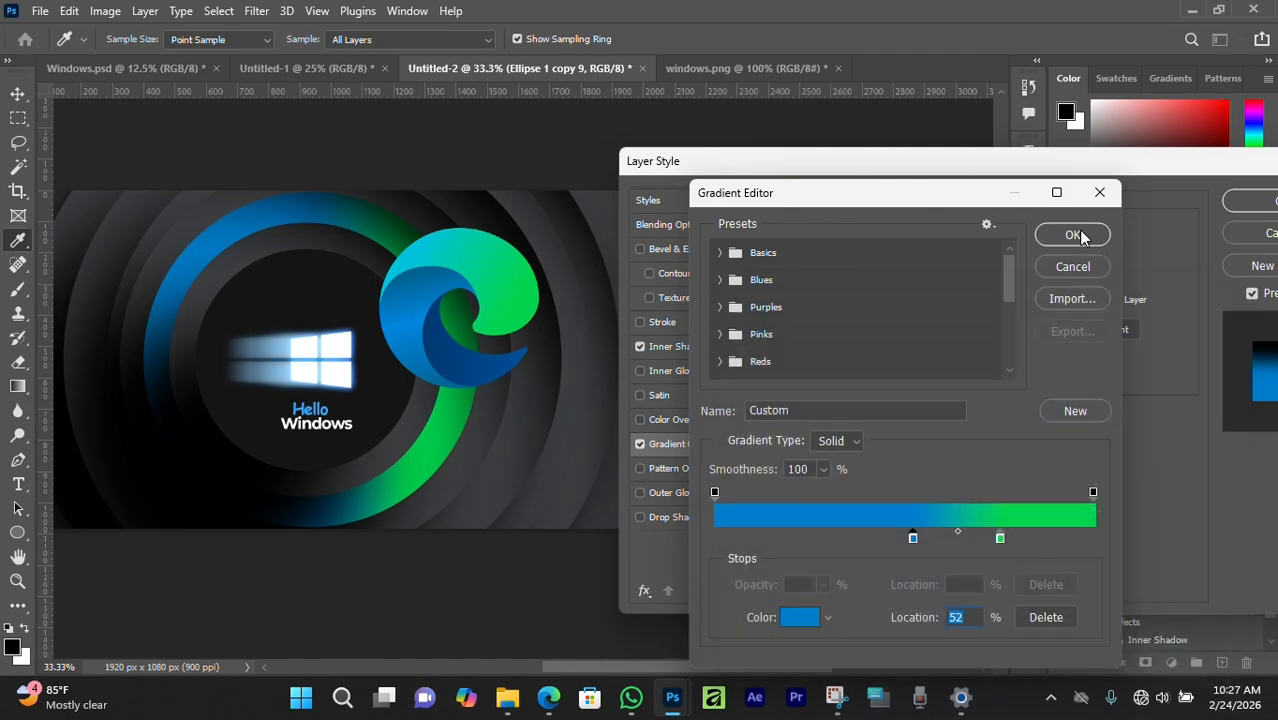
{"action": "left_click", "coordinate": [1072, 234]}
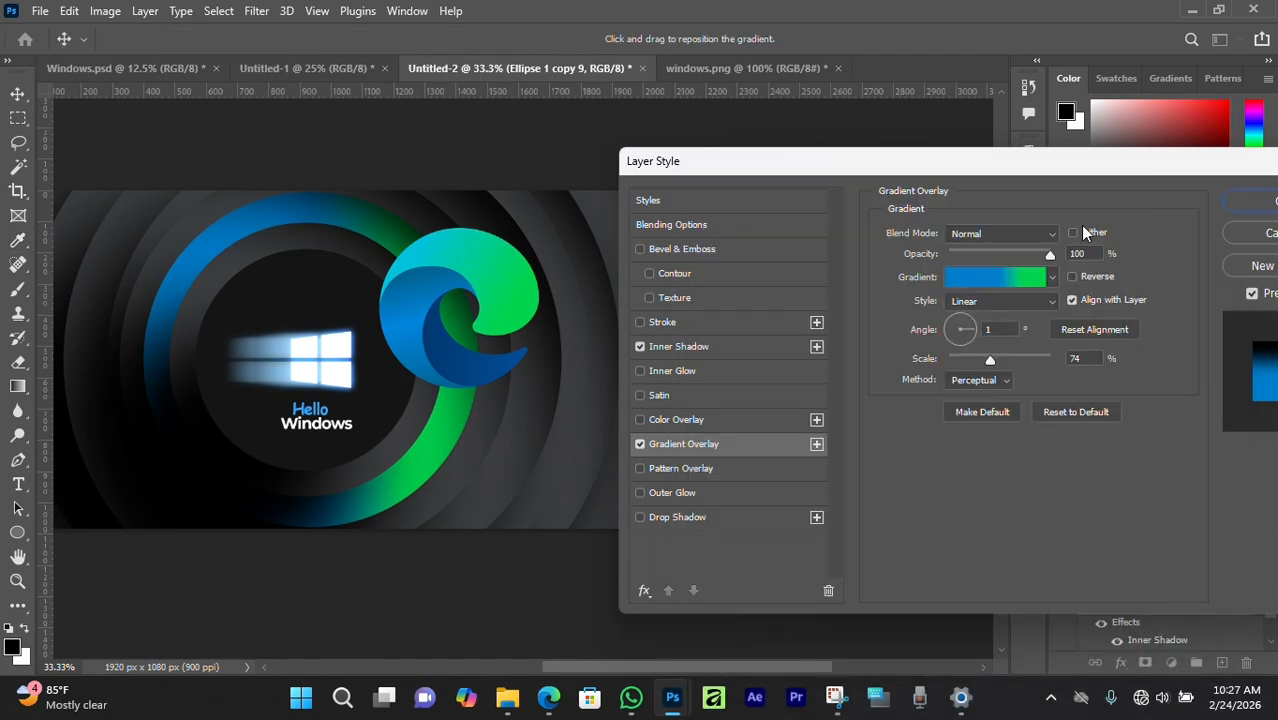
{"action": "left_click", "coordinate": [1250, 201]}
{"action": "left_click", "coordinate": [461, 238]}
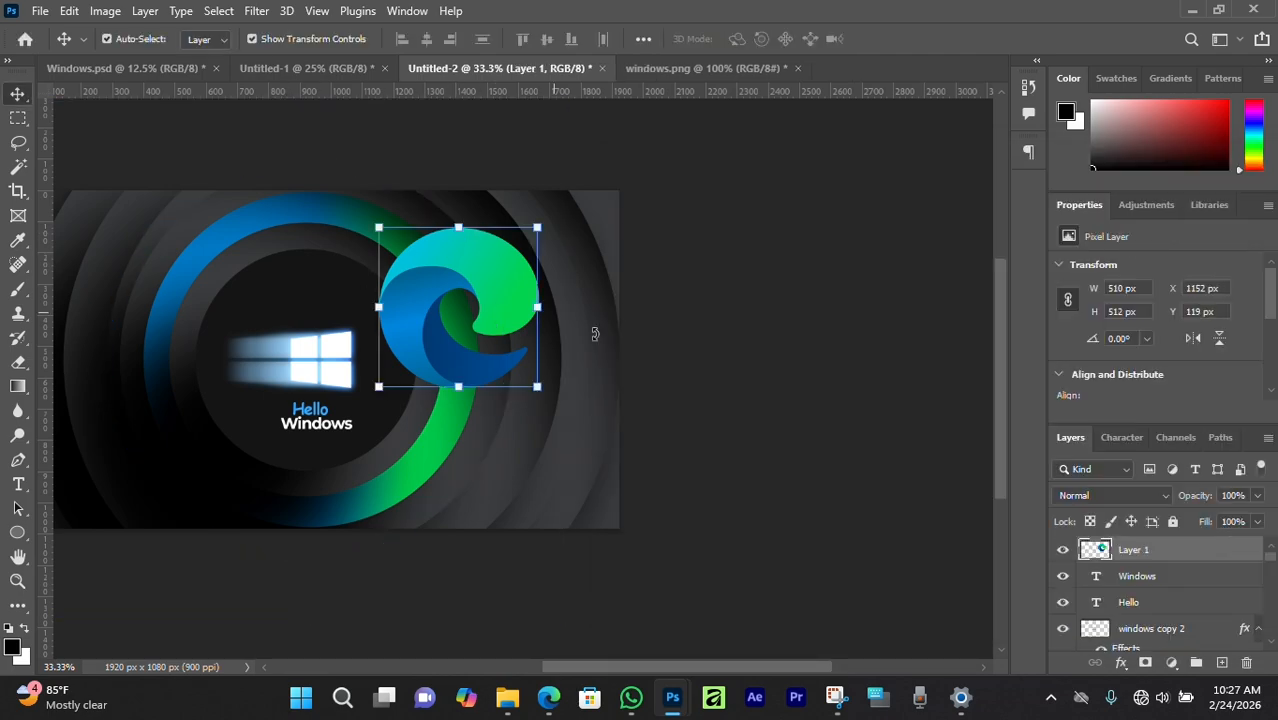
{"action": "left_click", "coordinate": [1061, 550]}
Copy Ellipse 1 copy 9's gradient and inner shadow effects onto the neighbouring ring layers.
{"action": "left_click_drag", "start_coordinate": [246, 281], "coordinate": [398, 324]}
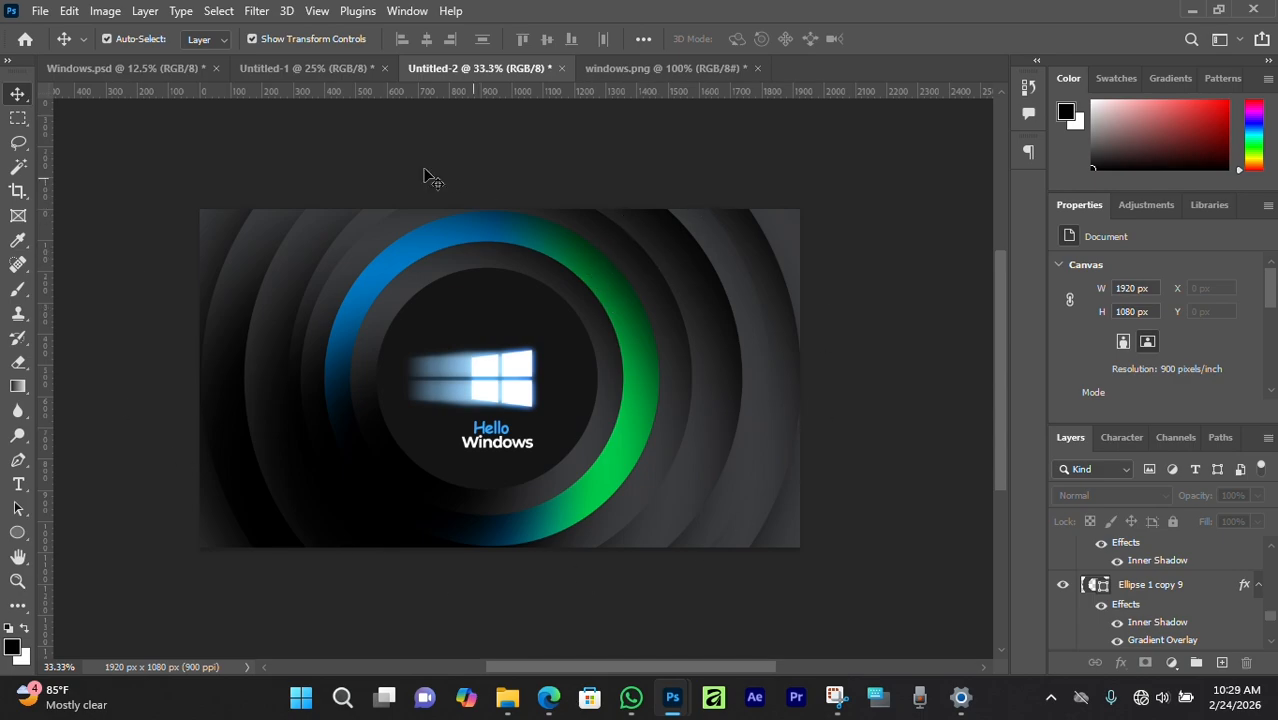
{"action": "left_click", "coordinate": [549, 247]}
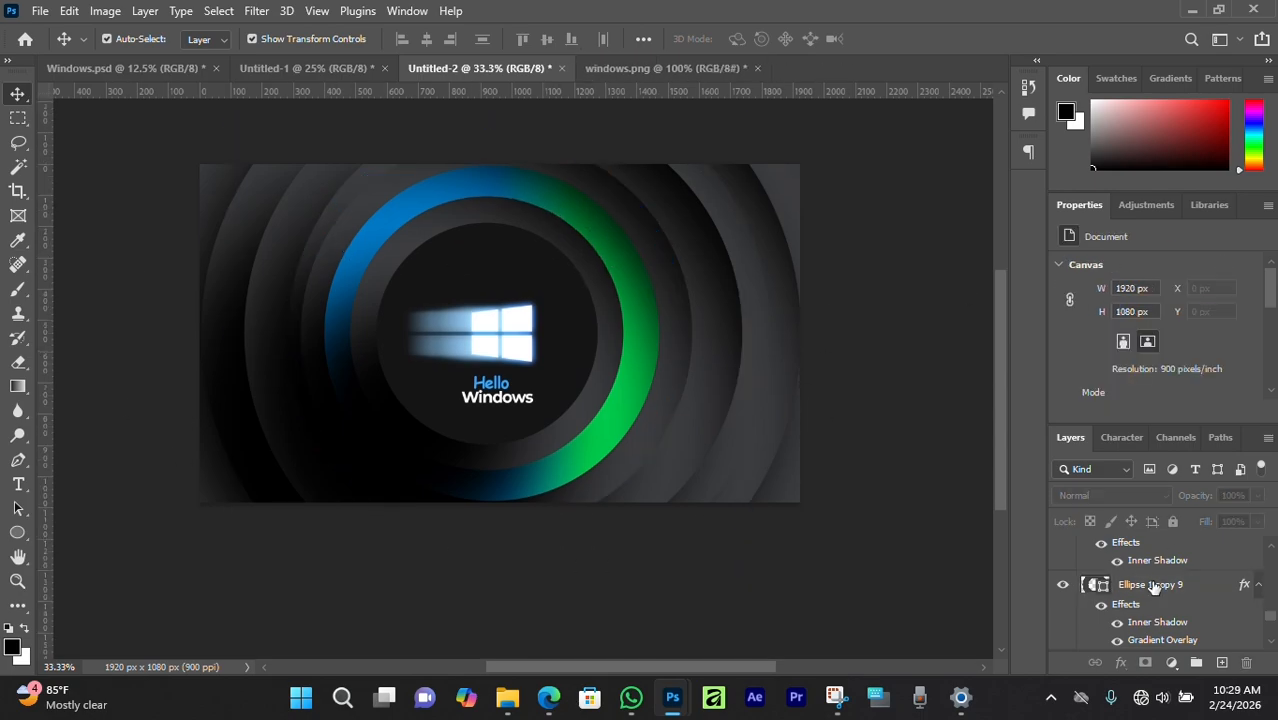
{"action": "left_click", "coordinate": [1153, 584]}
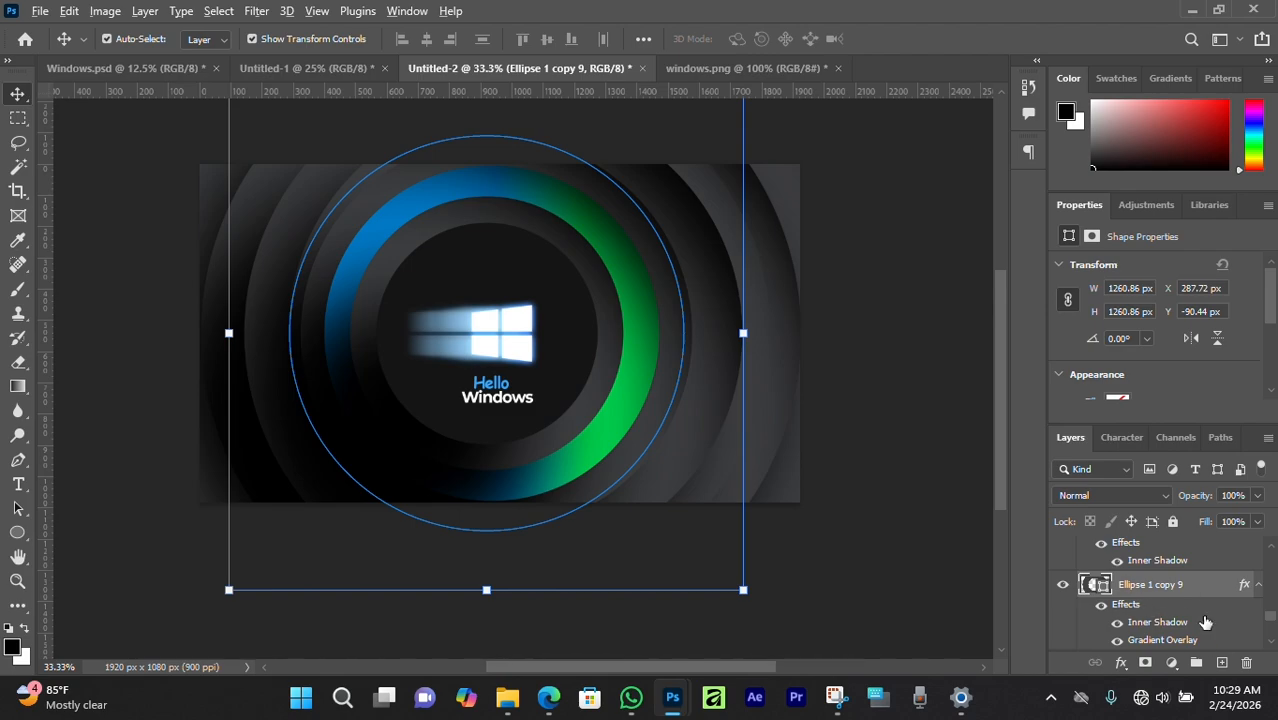
{"action": "scroll", "coordinate": [1180, 604], "scroll_direction": "up", "scroll_amount": 5}
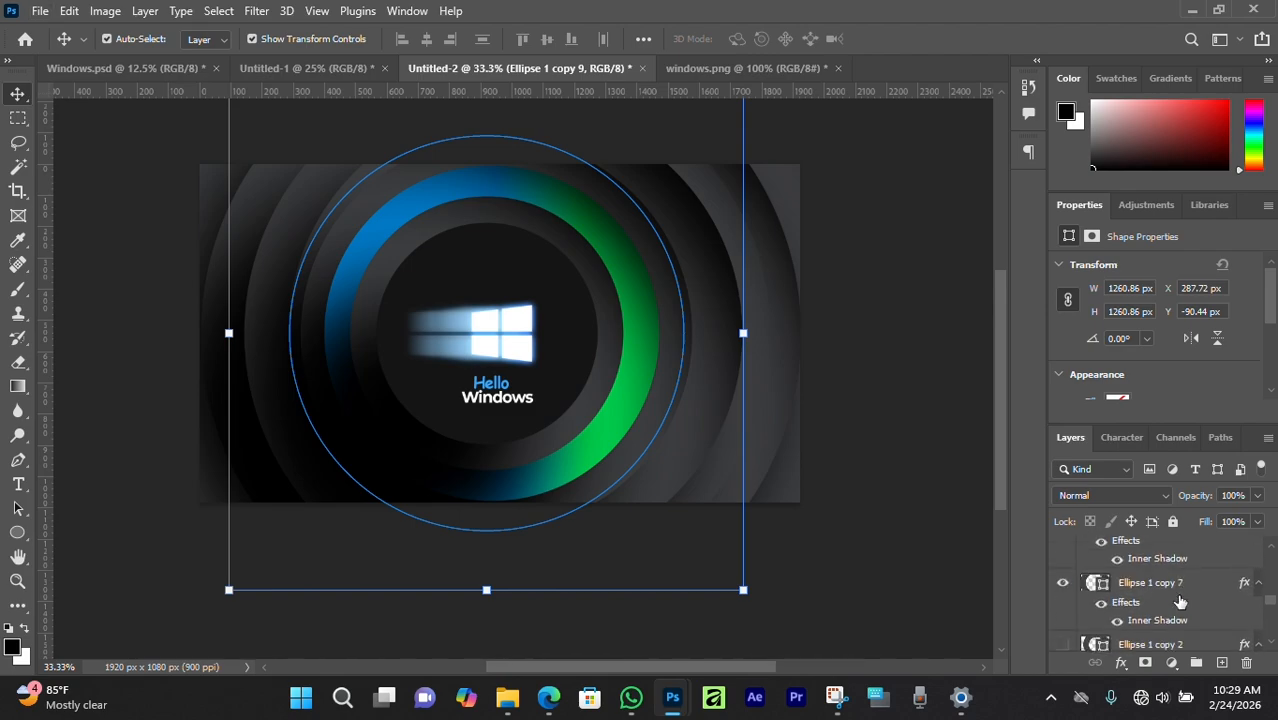
{"action": "left_click_drag", "start_coordinate": [1246, 586], "coordinate": [1220, 560]}
{"action": "scroll", "coordinate": [1213, 606], "scroll_direction": "up", "scroll_amount": 1}
{"action": "left_click_drag", "start_coordinate": [1246, 612], "coordinate": [1199, 563]}
{"action": "scroll", "coordinate": [1236, 604], "scroll_direction": "up", "scroll_amount": 1}
{"action": "scroll", "coordinate": [1200, 600], "scroll_direction": "up", "scroll_amount": 2}
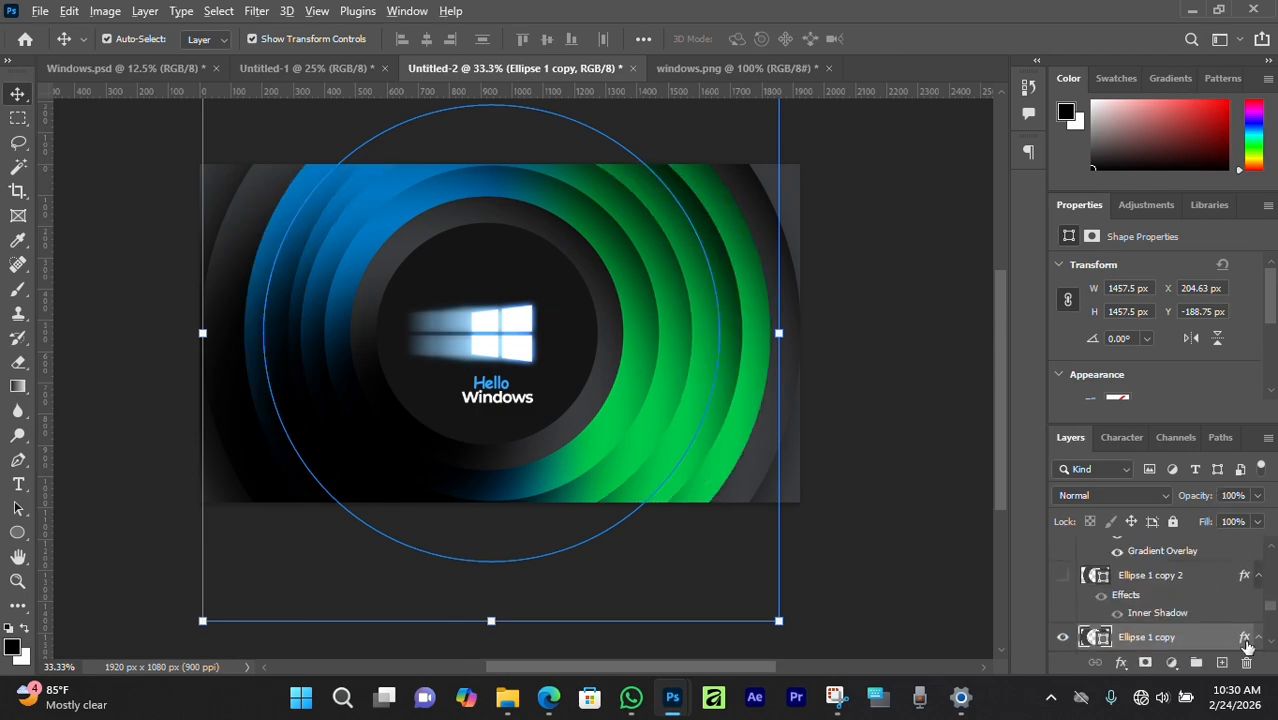
{"action": "left_click_drag", "start_coordinate": [1245, 641], "coordinate": [1199, 623]}
{"action": "scroll", "coordinate": [1225, 625], "scroll_direction": "up", "scroll_amount": 1}
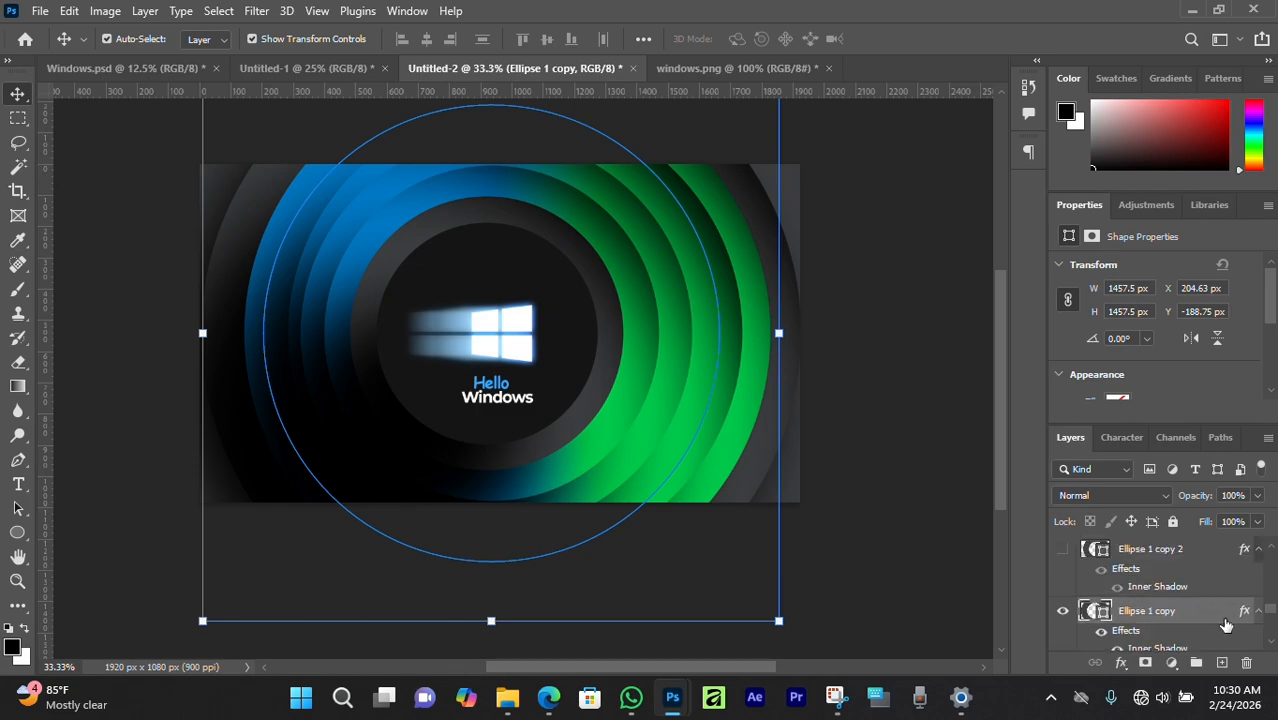
{"action": "scroll", "coordinate": [1185, 575], "scroll_direction": "down", "scroll_amount": 1}
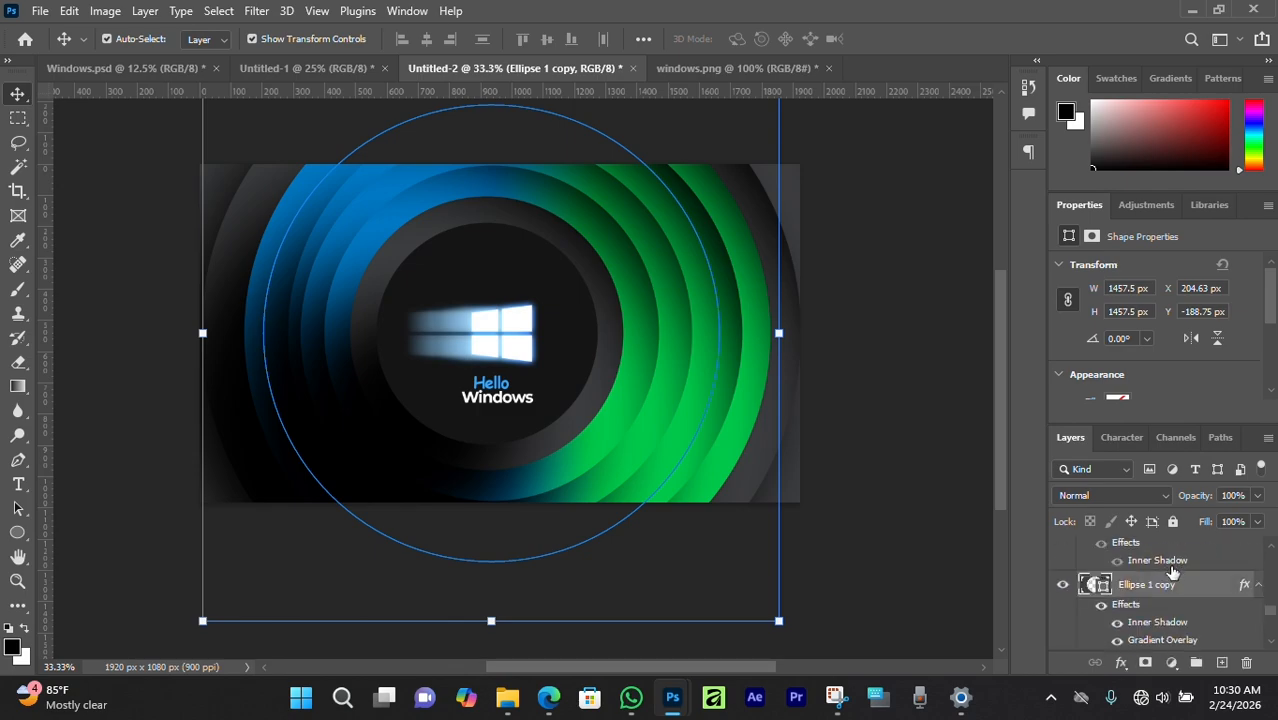
{"action": "scroll", "coordinate": [1172, 575], "scroll_direction": "up", "scroll_amount": 3}
Delete the Ellipse 1 copy 2 layer and copy the ring effects onto further layers like copy 6.
{"action": "left_click", "coordinate": [1138, 632]}
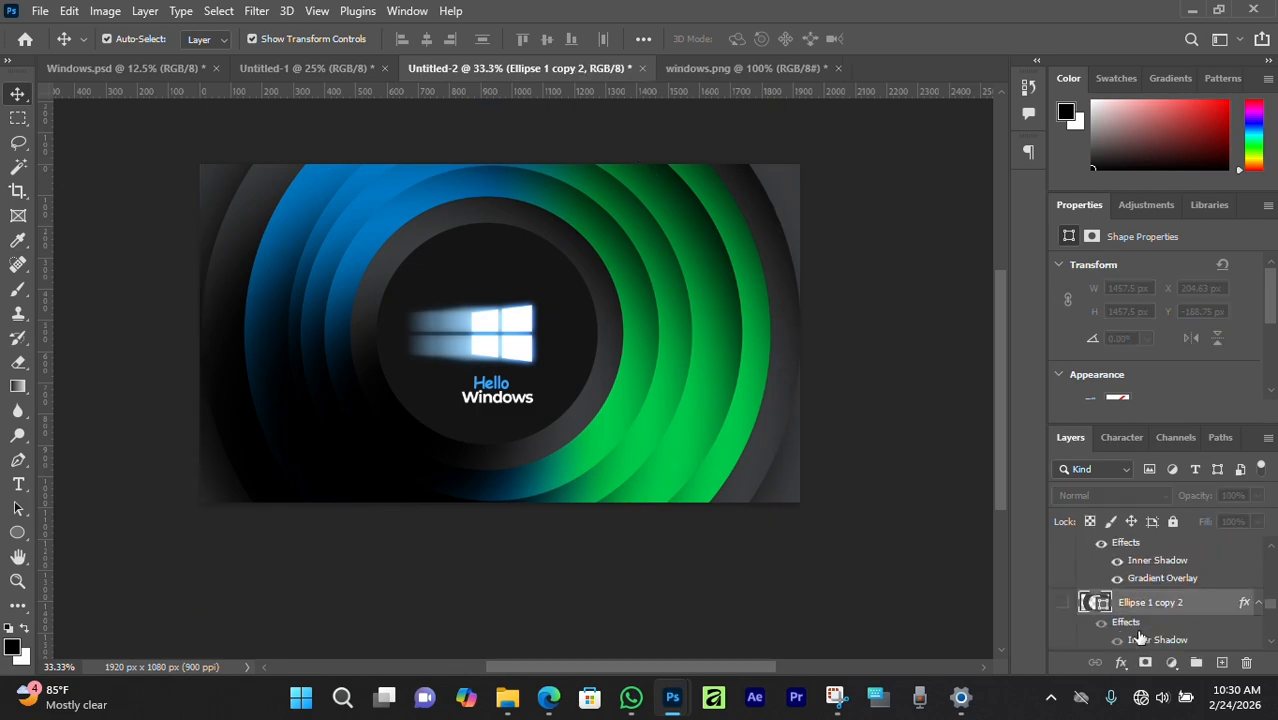
{"action": "key", "text": "Delete"}
{"action": "scroll", "coordinate": [1178, 600], "scroll_direction": "up", "scroll_amount": 2}
{"action": "left_click_drag", "start_coordinate": [1245, 640], "coordinate": [1232, 560]}
{"action": "scroll", "coordinate": [1180, 560], "scroll_direction": "up", "scroll_amount": 1}
{"action": "scroll", "coordinate": [1187, 590], "scroll_direction": "up", "scroll_amount": 2}
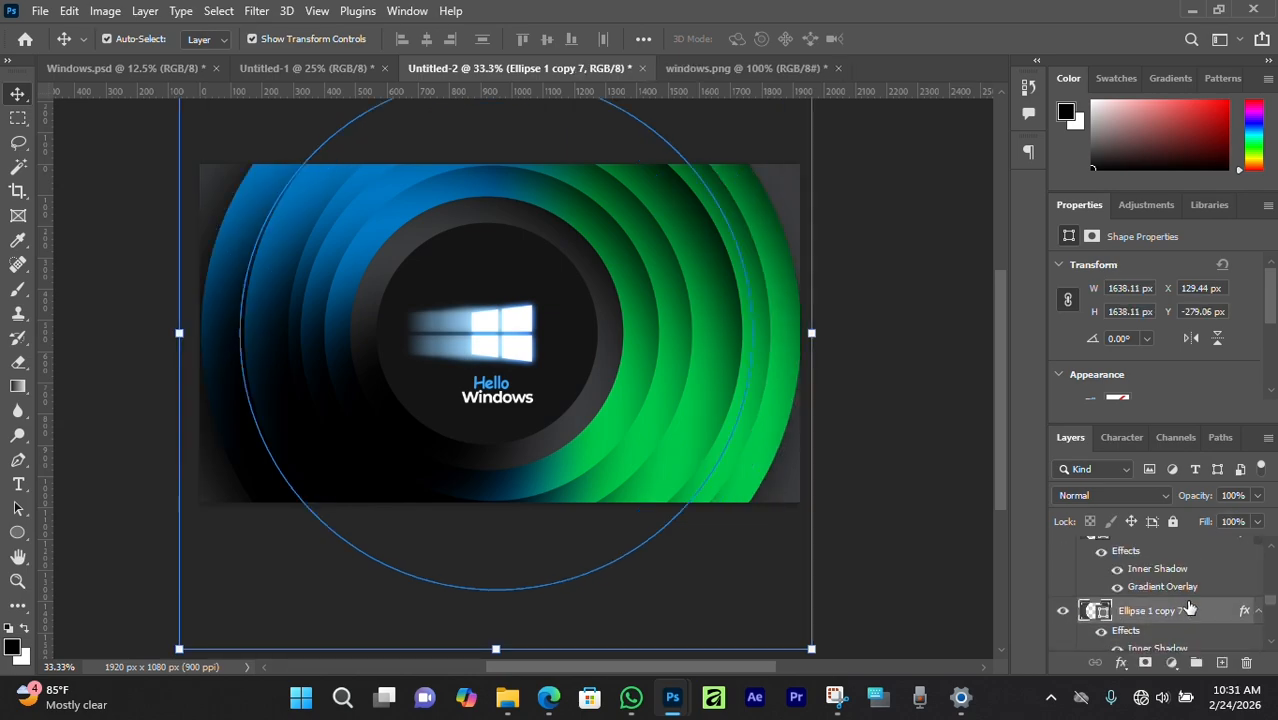
{"action": "left_click", "coordinate": [1211, 563]}
{"action": "scroll", "coordinate": [1207, 568], "scroll_direction": "up", "scroll_amount": 2}
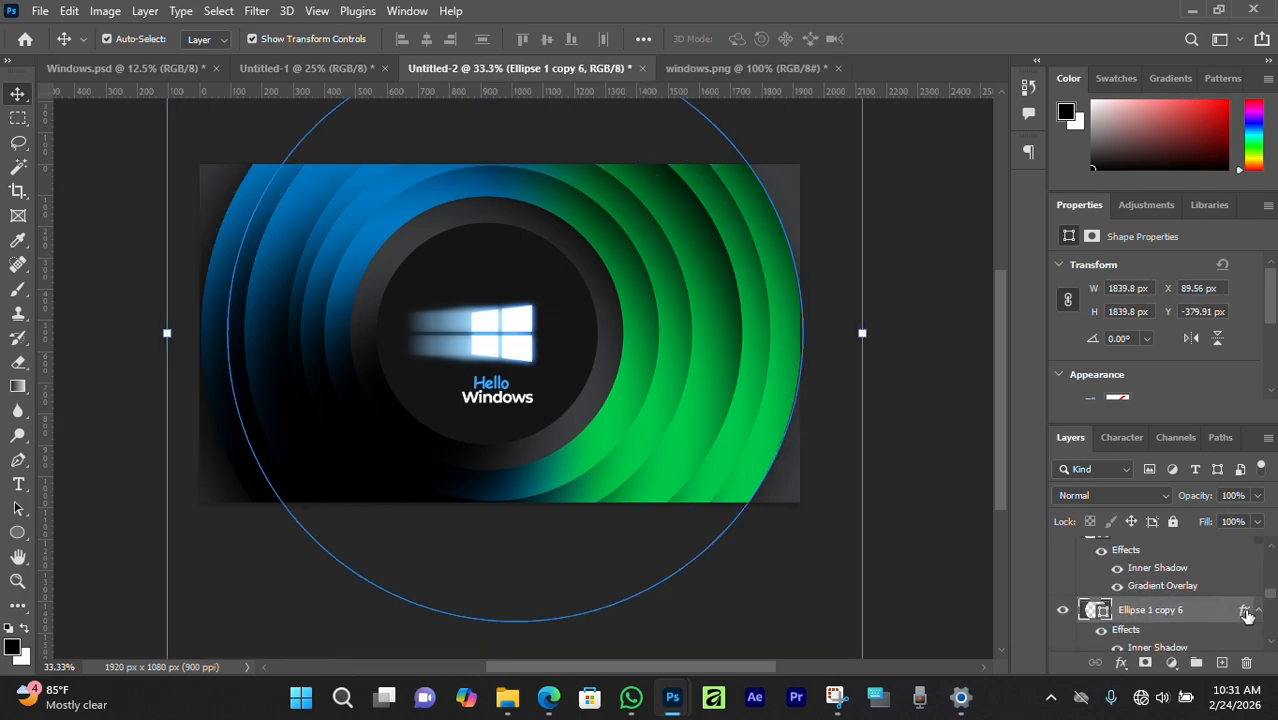
{"action": "left_click_drag", "start_coordinate": [1244, 611], "coordinate": [1217, 553]}
{"action": "scroll", "coordinate": [1197, 580], "scroll_direction": "up", "scroll_amount": 2}
{"action": "scroll", "coordinate": [1195, 585], "scroll_direction": "up", "scroll_amount": 1}
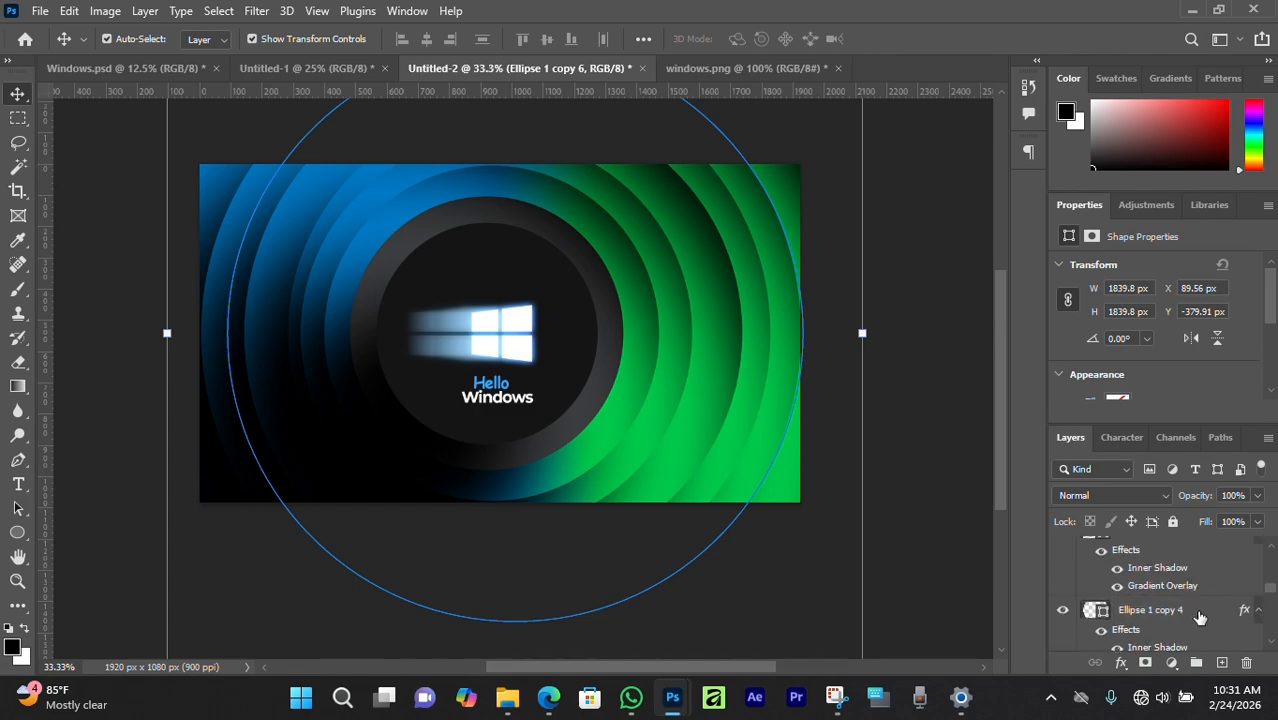
{"action": "scroll", "coordinate": [1195, 588], "scroll_direction": "up", "scroll_amount": 2}
{"action": "left_click", "coordinate": [1195, 585]}
{"action": "scroll", "coordinate": [1194, 595], "scroll_direction": "up", "scroll_amount": 2}
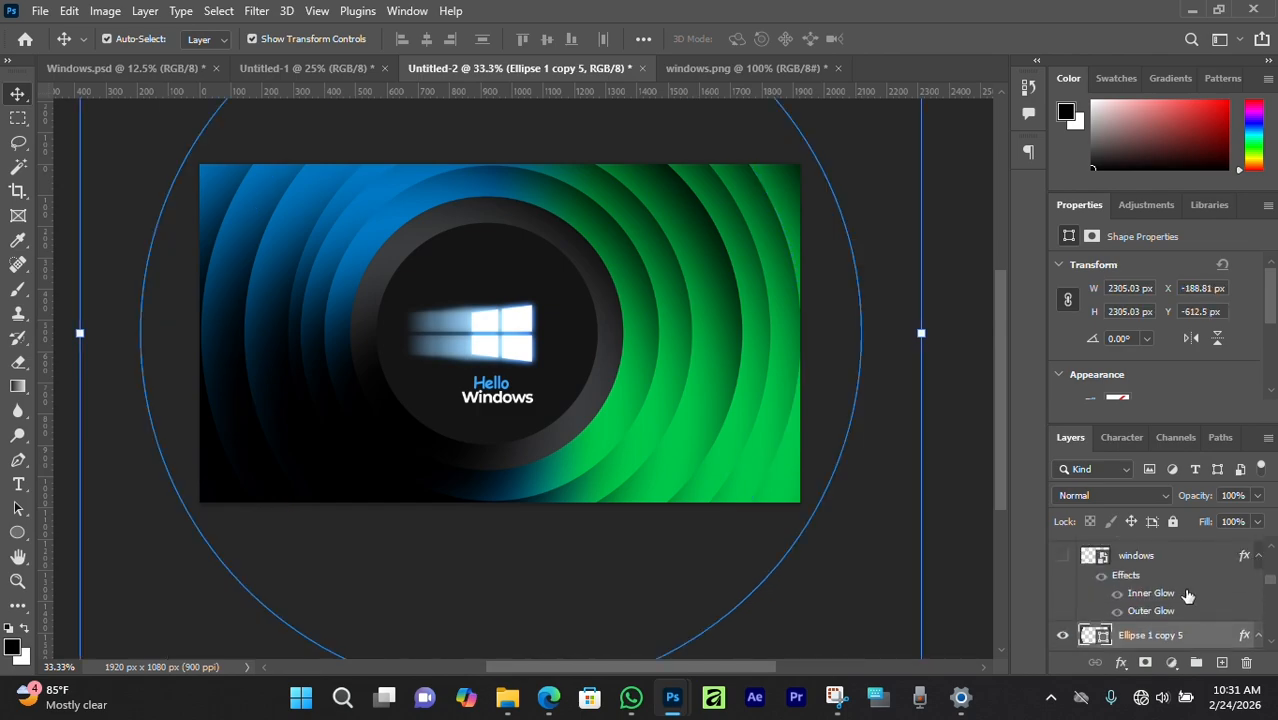
Copy Ellipse 1 copy 9's effects onto the innermost Ellipse 1 ring, then select it.
{"action": "left_click", "coordinate": [1112, 558]}
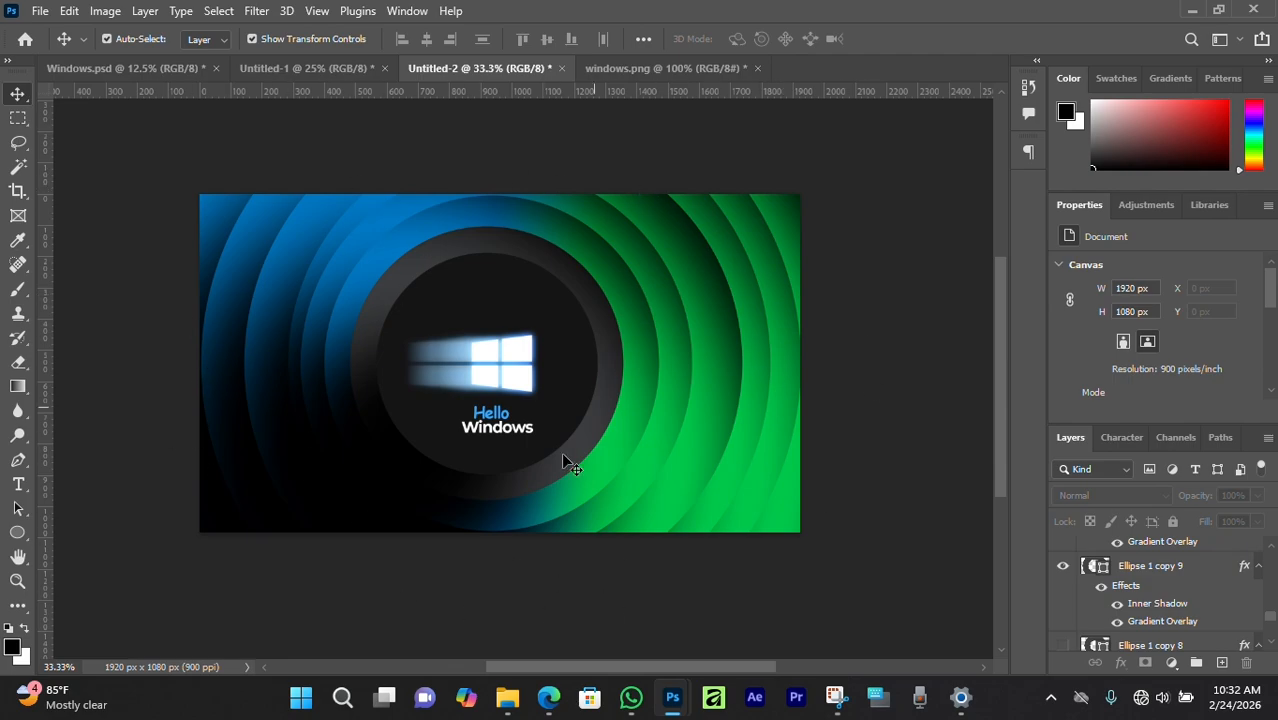
{"action": "left_click", "coordinate": [1157, 574]}
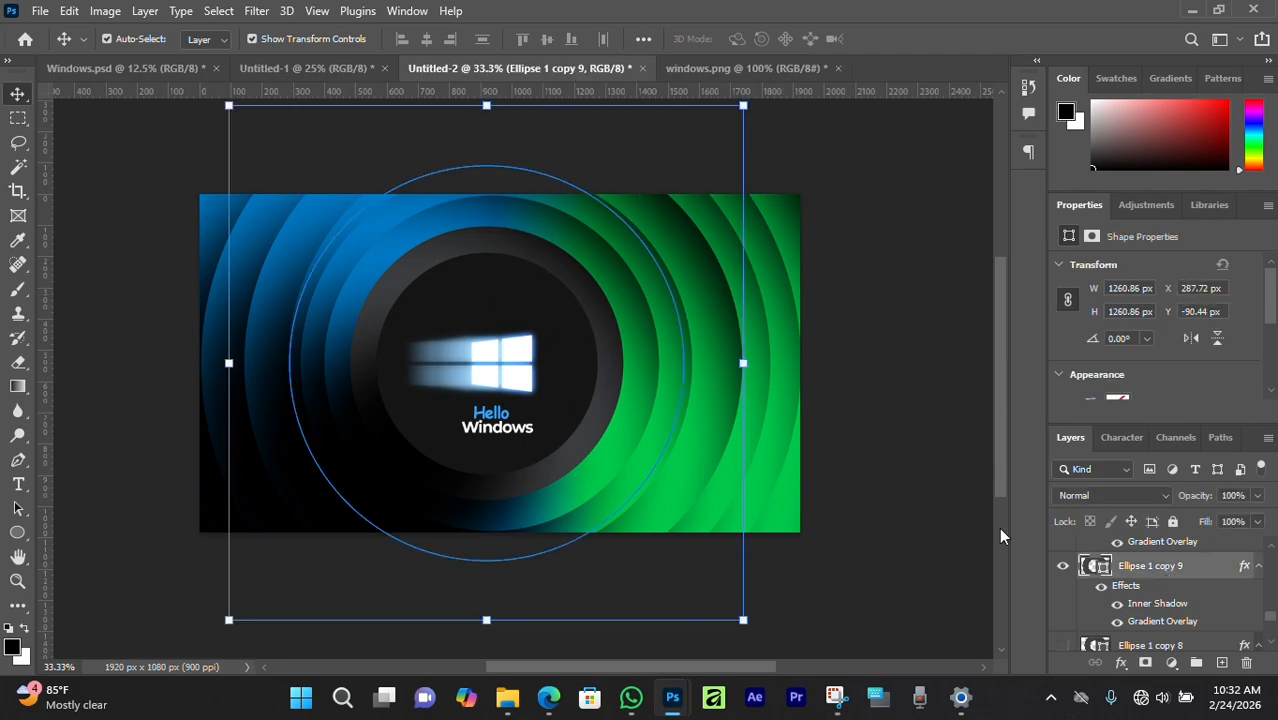
{"action": "left_click_drag", "start_coordinate": [1244, 569], "coordinate": [1166, 563]}
{"action": "left_click", "coordinate": [864, 358]}
{"action": "scroll", "coordinate": [380, 325], "scroll_direction": "up", "scroll_amount": 3}
{"action": "scroll", "coordinate": [380, 325], "scroll_direction": "down", "scroll_amount": 3}
{"action": "scroll", "coordinate": [378, 320], "scroll_direction": "up", "scroll_amount": 2}
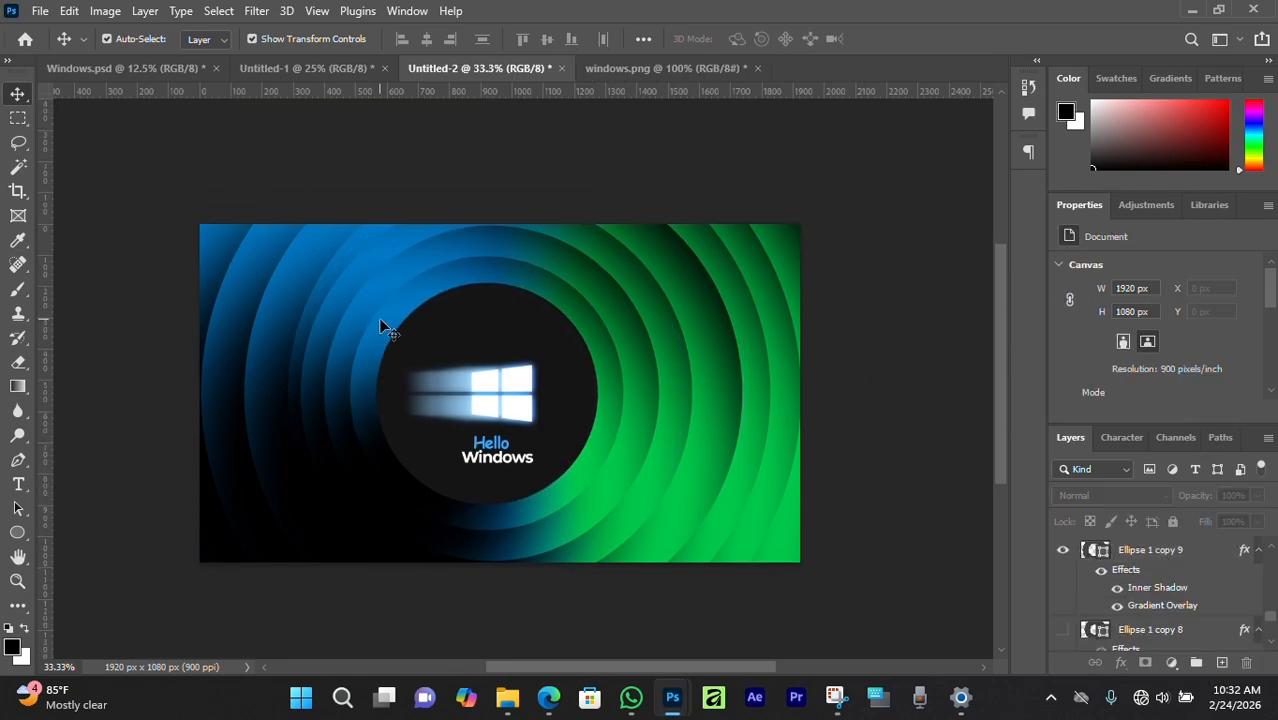
{"action": "left_click", "coordinate": [609, 355]}
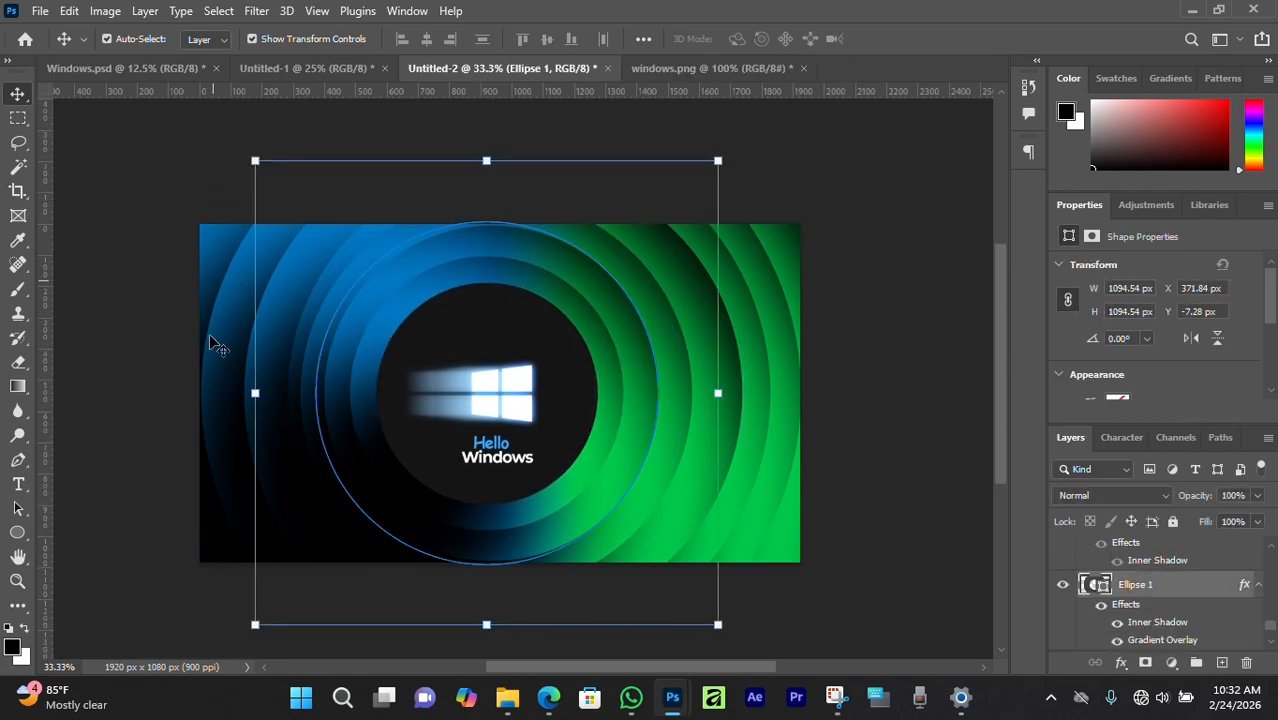
Open Ellipse 1's Inner Shadow style settings, moved clear of the artwork, and start rotating its angle.
{"action": "double_click", "coordinate": [1133, 609]}
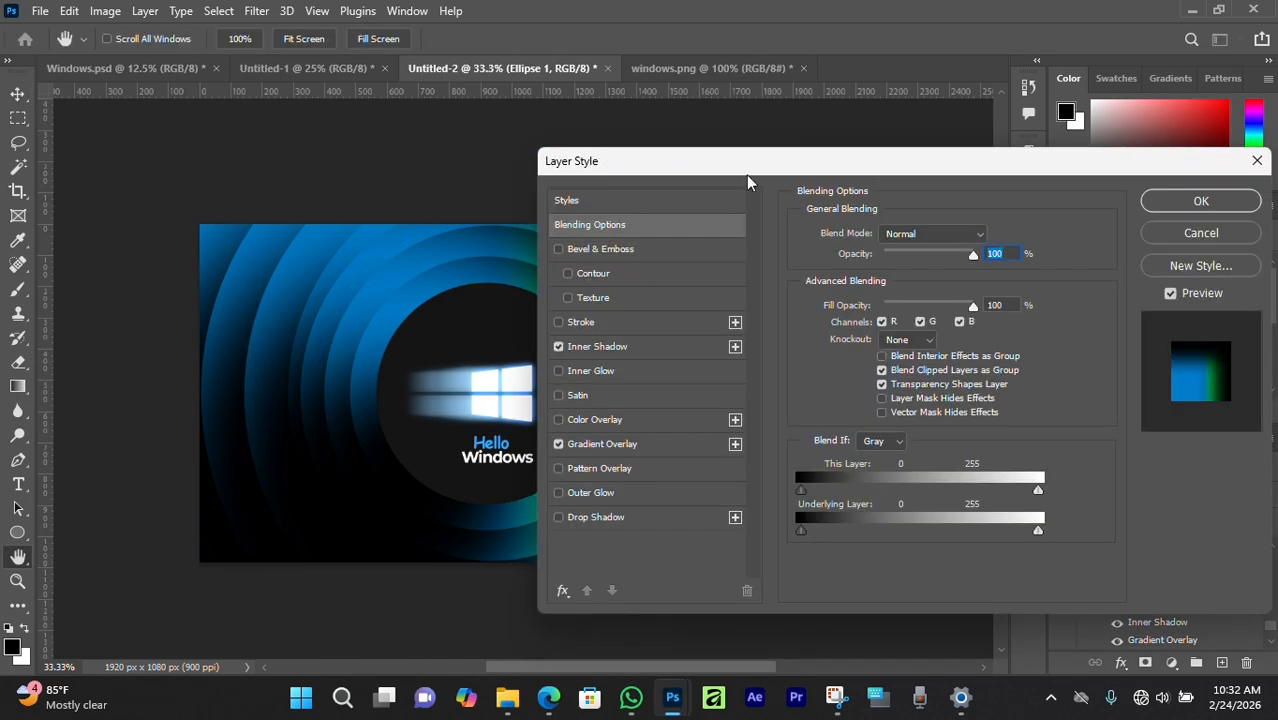
{"action": "left_click_drag", "start_coordinate": [600, 158], "coordinate": [680, 133]}
{"action": "left_click", "coordinate": [713, 320]}
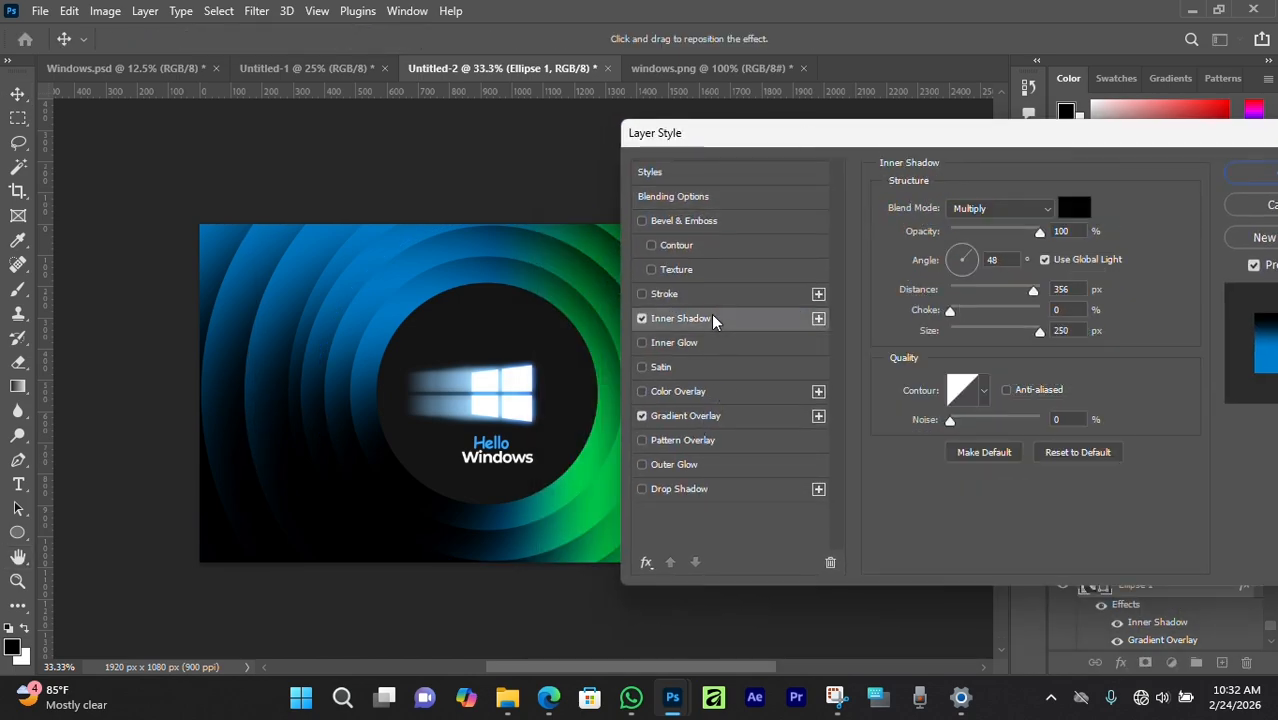
{"action": "left_click_drag", "start_coordinate": [912, 143], "coordinate": [986, 165]}
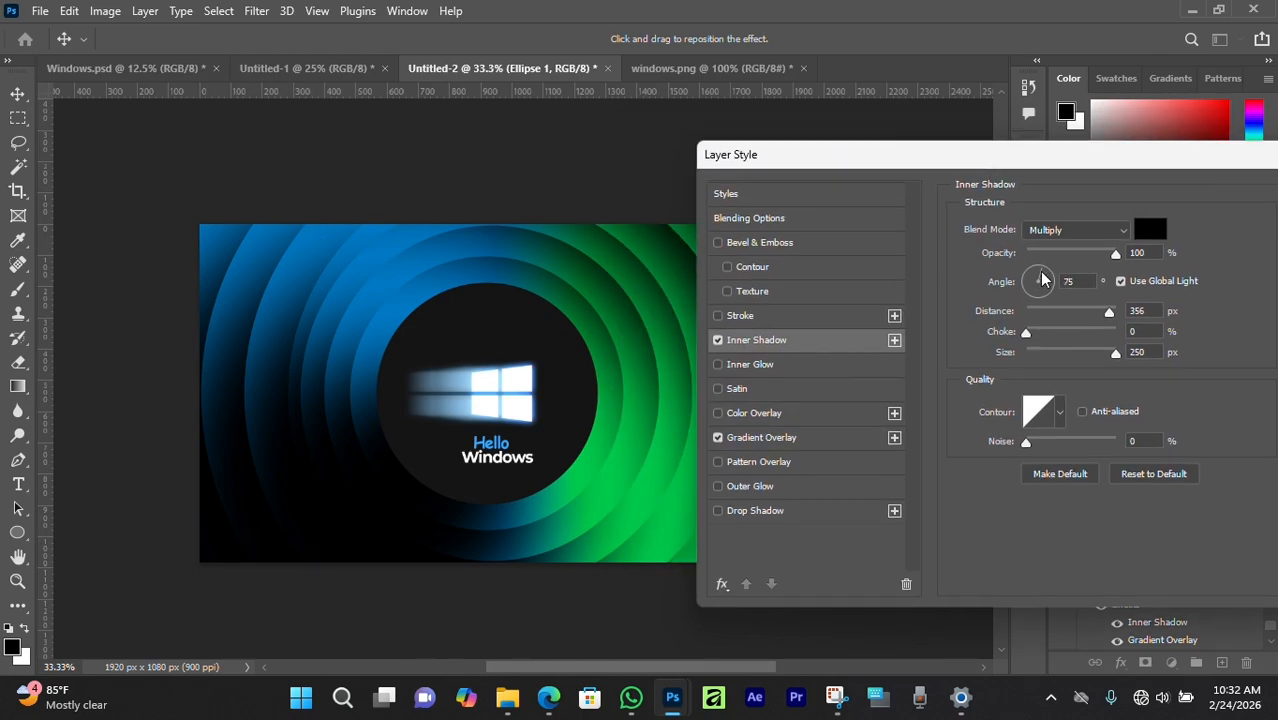
{"action": "left_click_drag", "start_coordinate": [1041, 279], "coordinate": [1034, 289]}
{"action": "left_click_drag", "start_coordinate": [797, 153], "coordinate": [916, 147]}
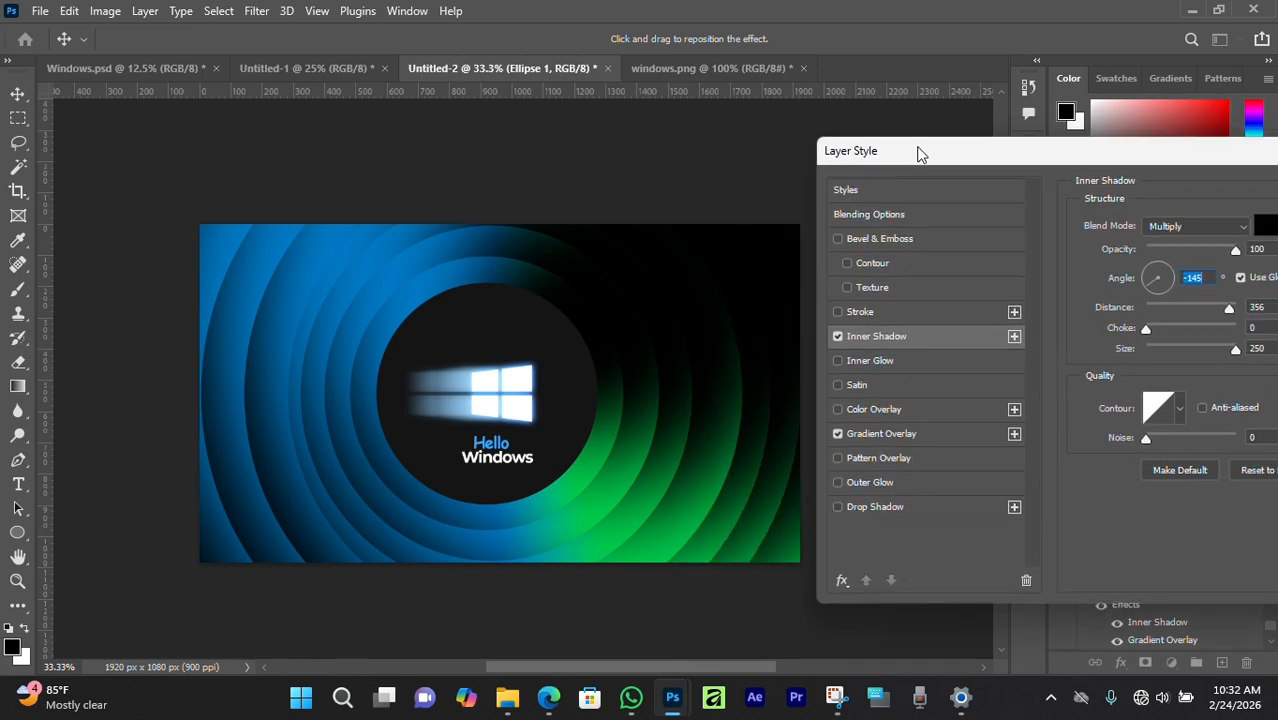
Try Inner Shadow angles such as -64° and about 155°, then cancel and deselect the ring.
{"action": "left_click_drag", "start_coordinate": [1161, 284], "coordinate": [1163, 285]}
{"action": "left_click", "coordinate": [1154, 276]}
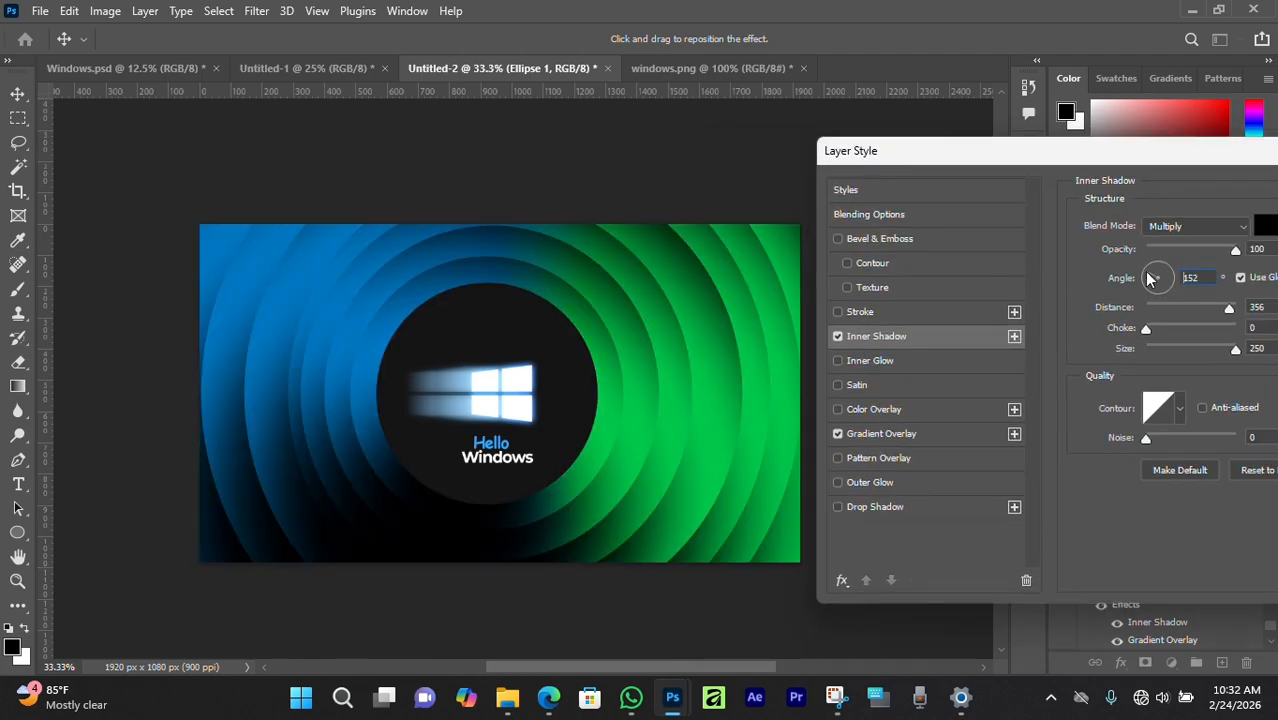
{"action": "left_click_drag", "start_coordinate": [1150, 283], "coordinate": [1161, 277]}
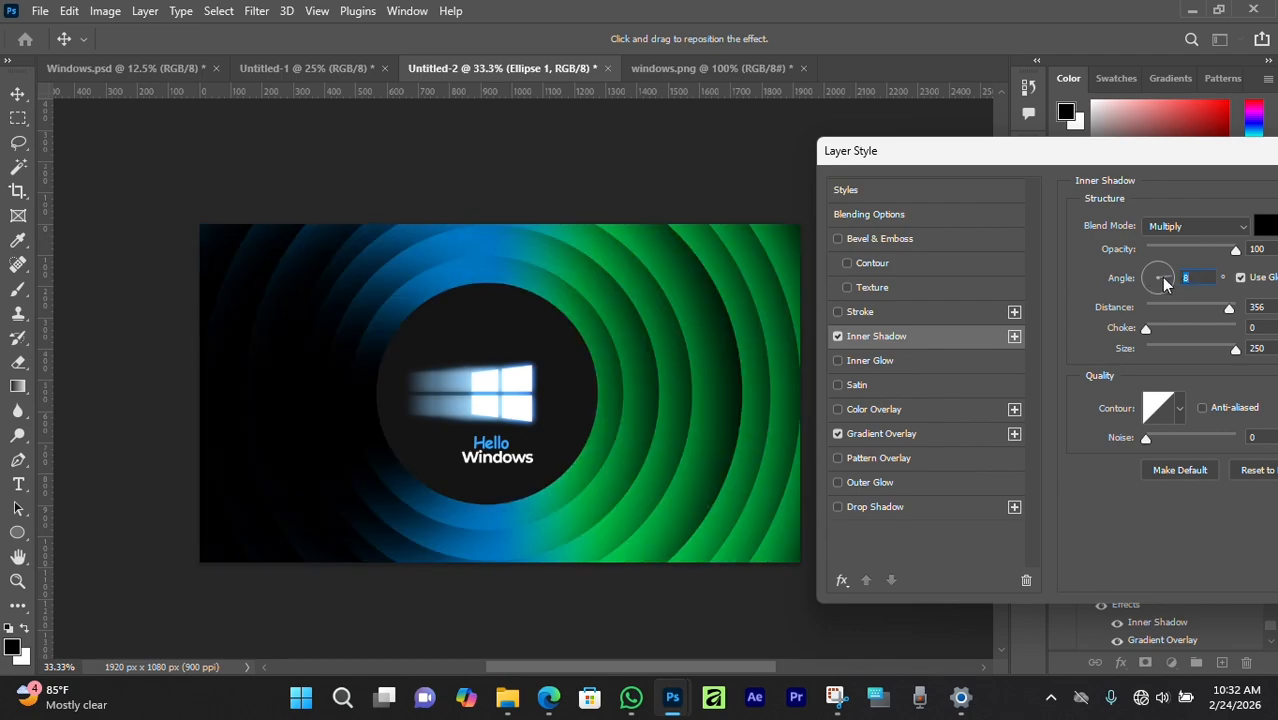
{"action": "left_click_drag", "start_coordinate": [588, 667], "coordinate": [599, 666]}
{"action": "left_click_drag", "start_coordinate": [1172, 281], "coordinate": [1147, 285]}
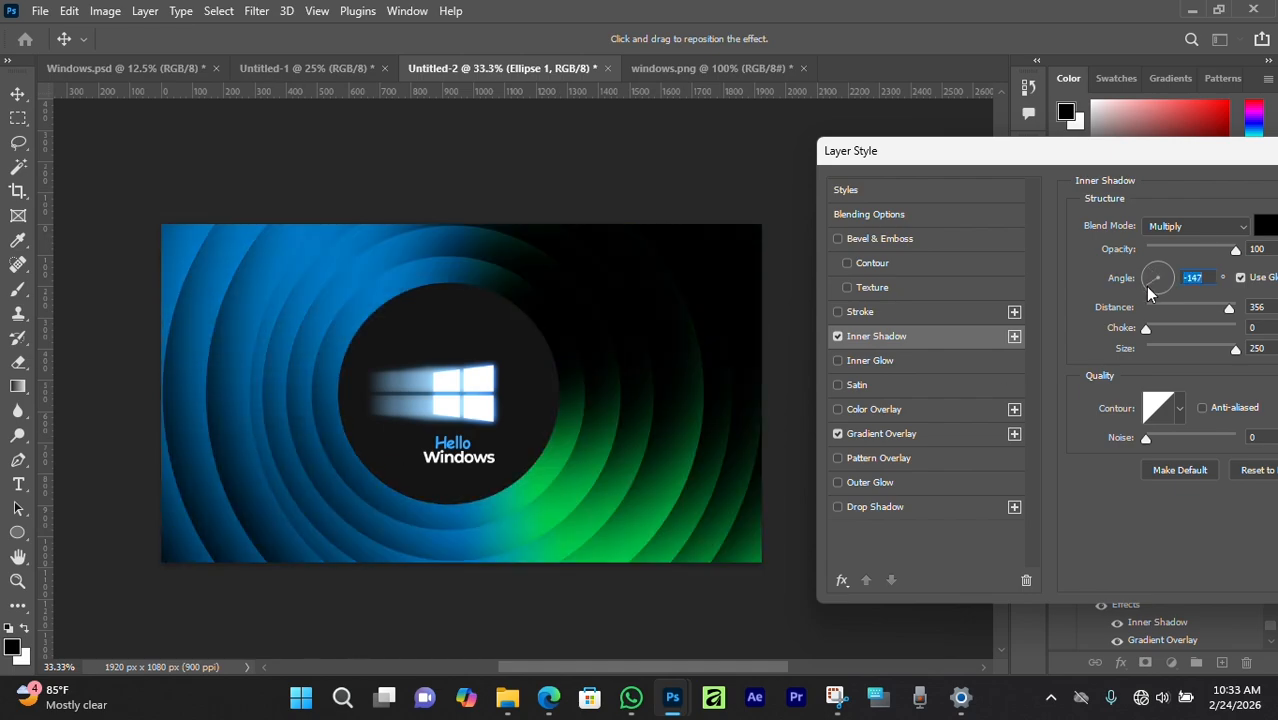
{"action": "left_click", "coordinate": [1163, 288]}
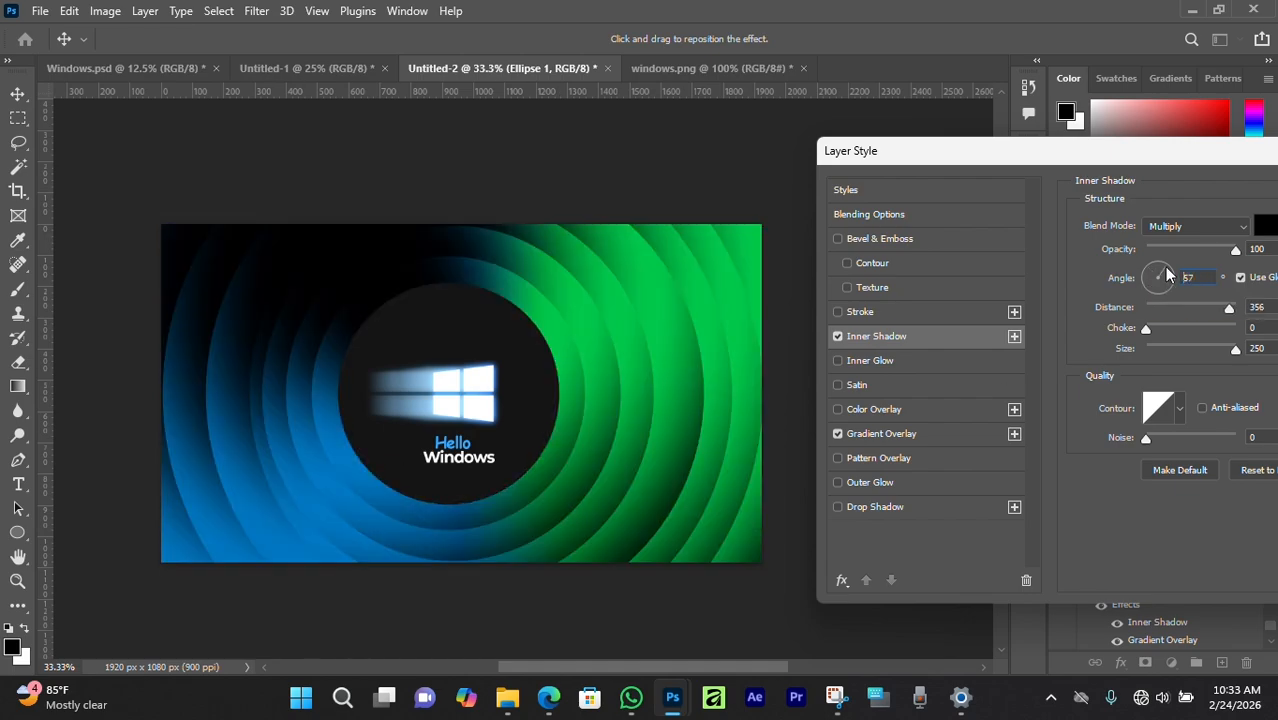
{"action": "mouse_move", "coordinate": [1163, 288]}
{"action": "left_mouse_down"}
{"action": "mouse_move", "coordinate": [1148, 287]}
{"action": "mouse_move", "coordinate": [1158, 268]}
{"action": "mouse_move", "coordinate": [1165, 284]}
{"action": "mouse_move", "coordinate": [1156, 296]}
{"action": "mouse_move", "coordinate": [1150, 272]}
{"action": "left_mouse_up"}
{"action": "left_click_drag", "start_coordinate": [1126, 168], "coordinate": [886, 172]}
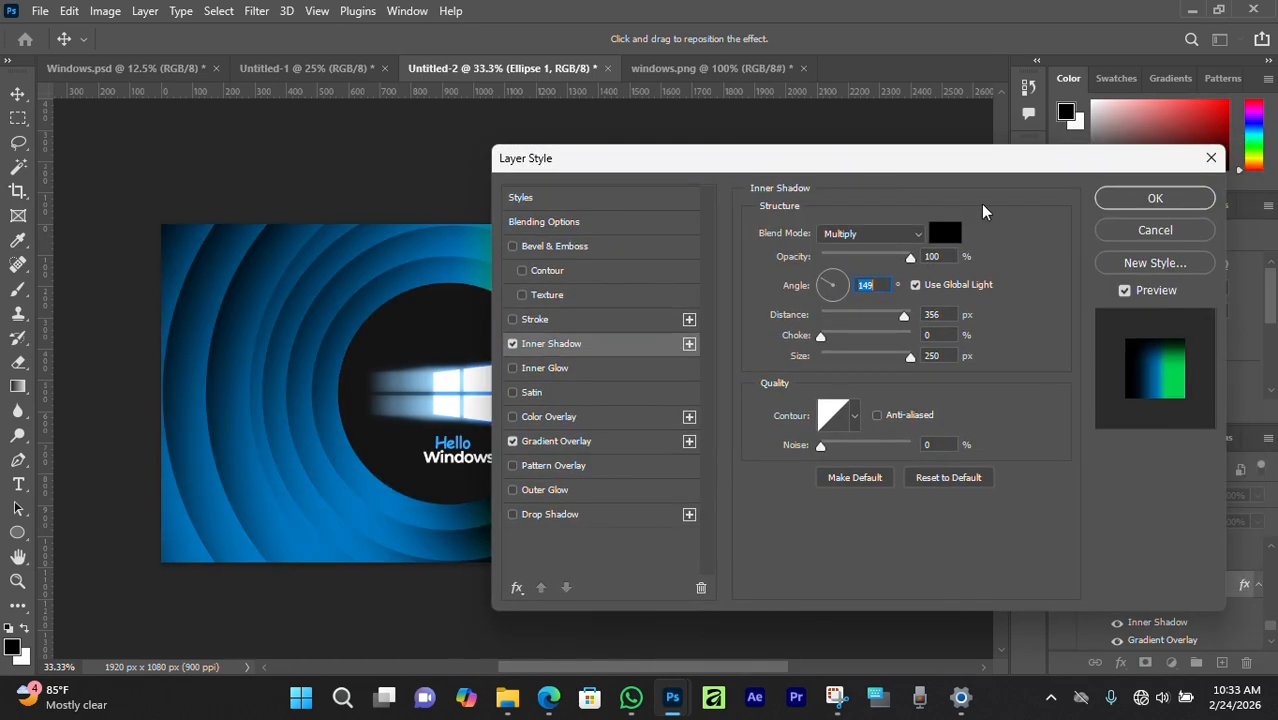
{"action": "left_click", "coordinate": [1153, 229]}
{"action": "left_click", "coordinate": [757, 184]}
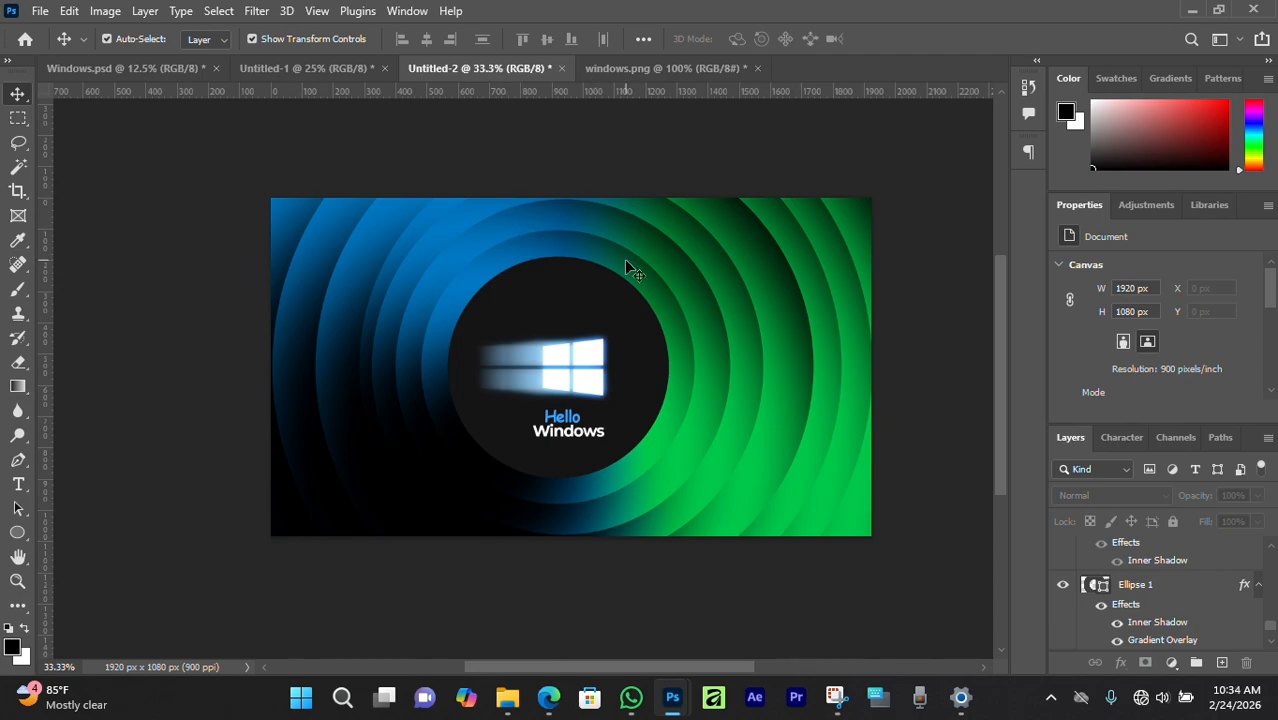
{"action": "left_click", "coordinate": [1192, 9]}
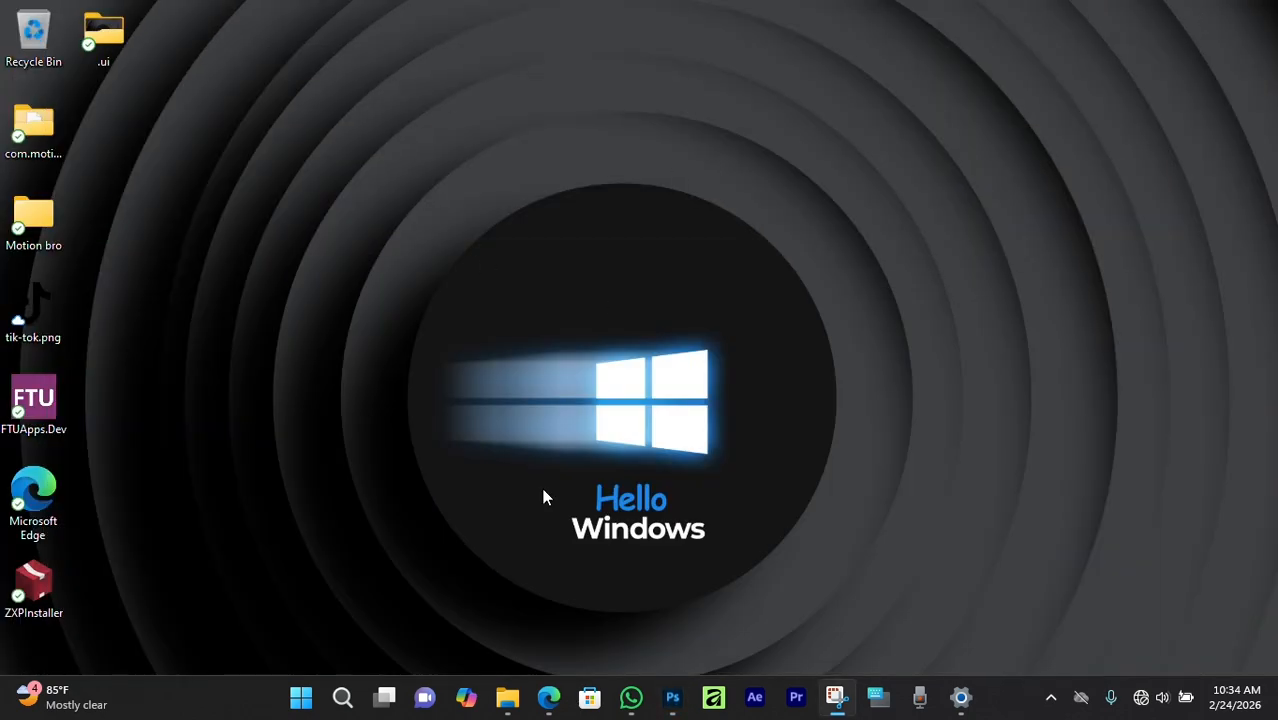
{"action": "left_click", "coordinate": [672, 697]}
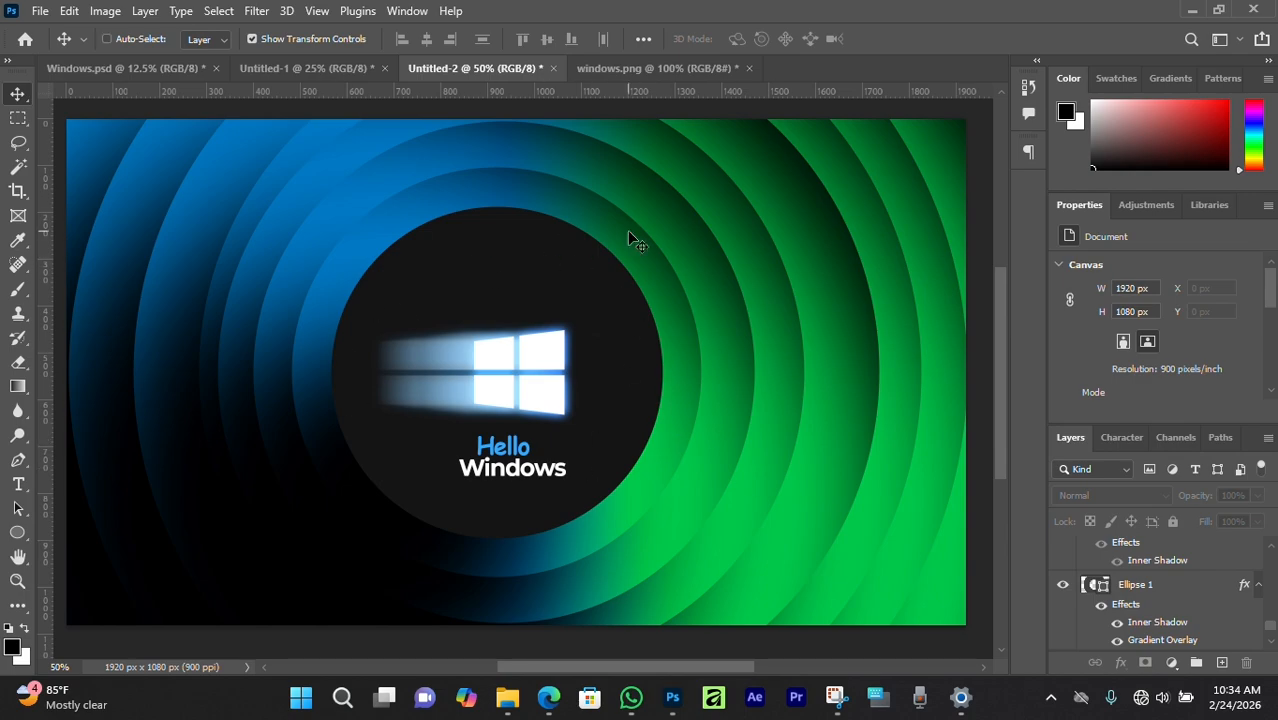
Switch to the 1440×3200 Untitled-1 phone wallpaper and zoom out to see it whole.
{"action": "scroll", "coordinate": [627, 230], "scroll_direction": "up", "scroll_amount": 1}
{"action": "left_click", "coordinate": [305, 68]}
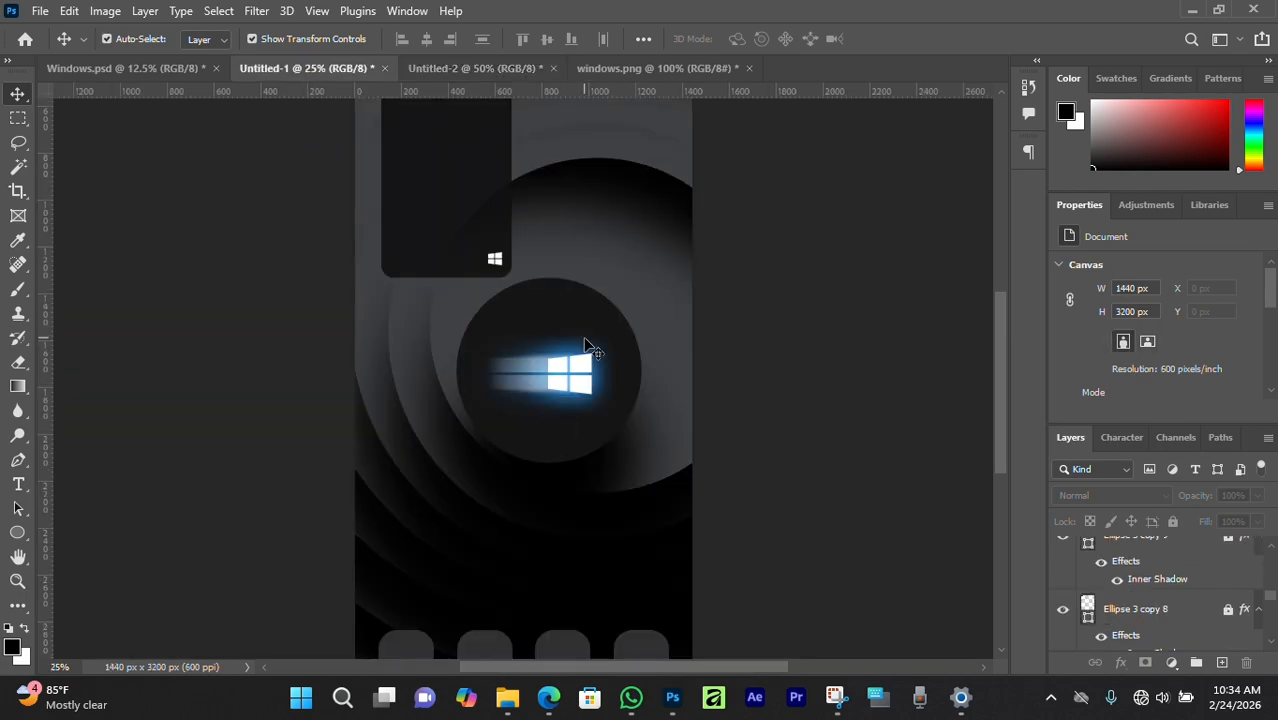
{"action": "key", "text": "ctrl+minus"}
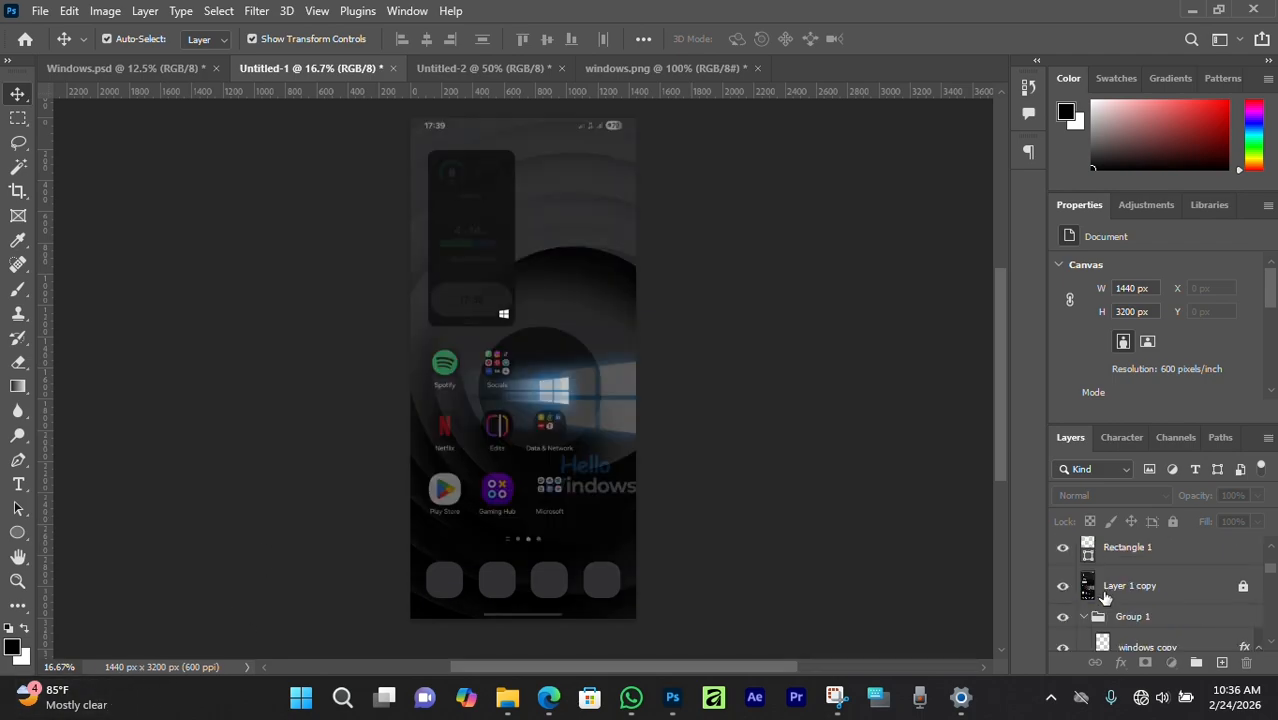
Unlock the Layer 1 copy screenshot layer and raise its opacity to 100%.
{"action": "left_click", "coordinate": [1103, 596]}
{"action": "left_click", "coordinate": [1243, 588]}
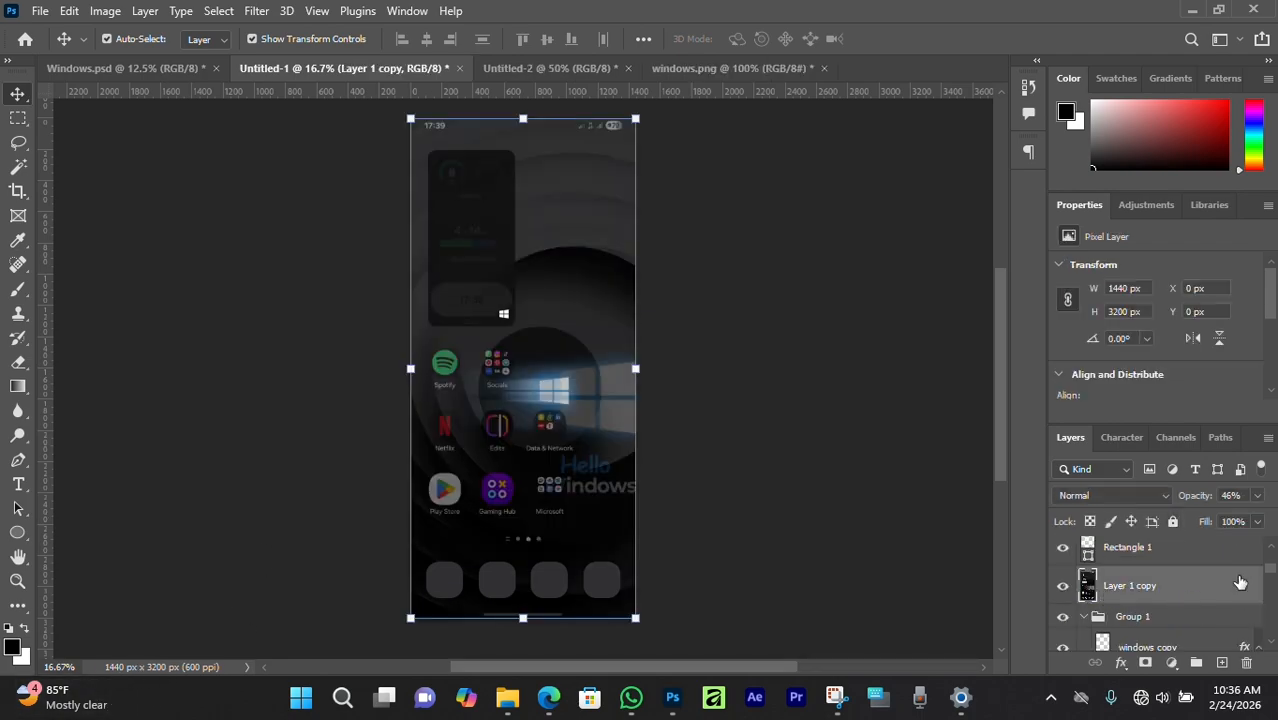
{"action": "left_click_drag", "start_coordinate": [1226, 499], "coordinate": [1253, 513]}
{"action": "left_click", "coordinate": [891, 417]}
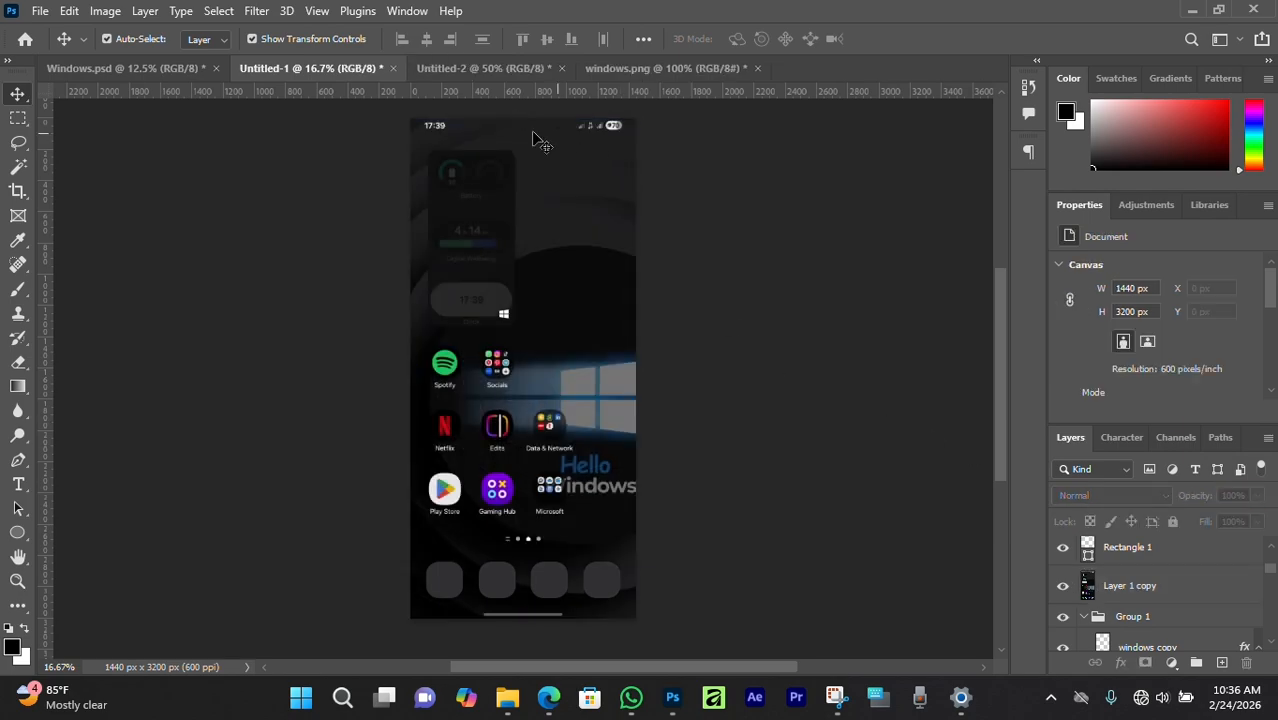
Zoom in on the dock and hide the grey placeholders over the phone, camera and browser icons.
{"action": "scroll", "coordinate": [518, 311], "scroll_direction": "up", "scroll_amount": 1}
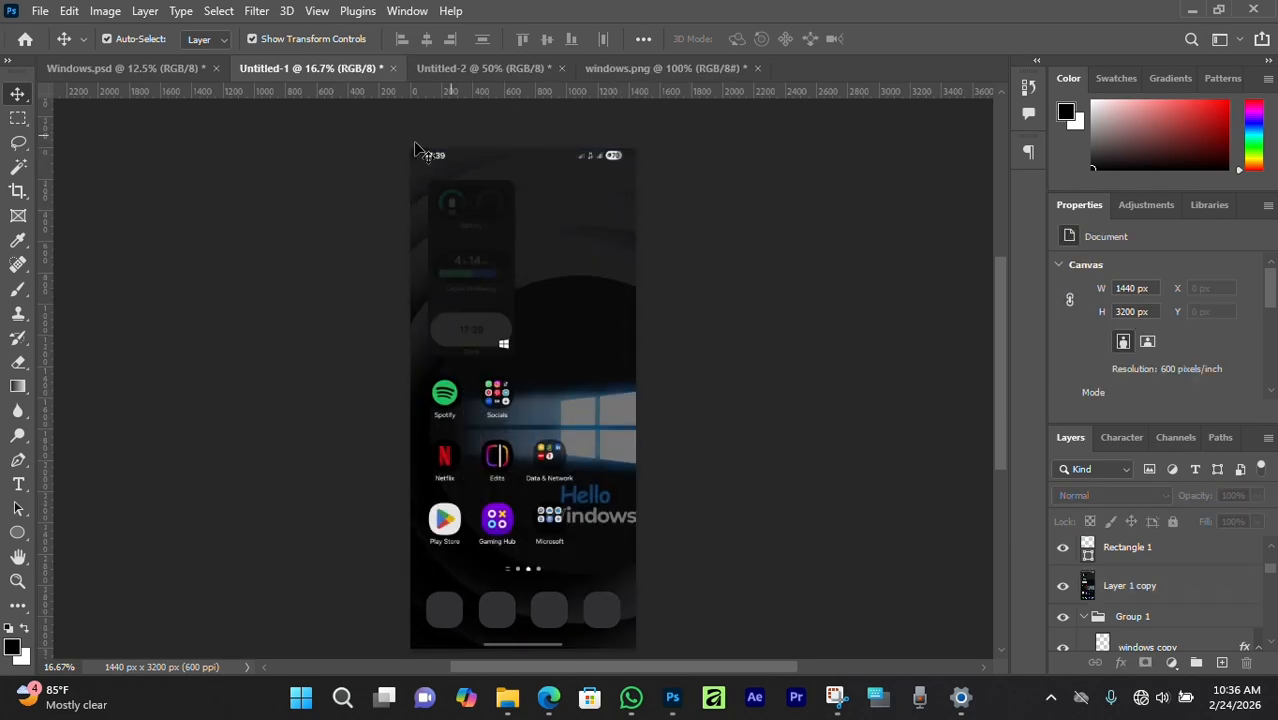
{"action": "scroll", "coordinate": [493, 282], "scroll_direction": "down", "scroll_amount": 2}
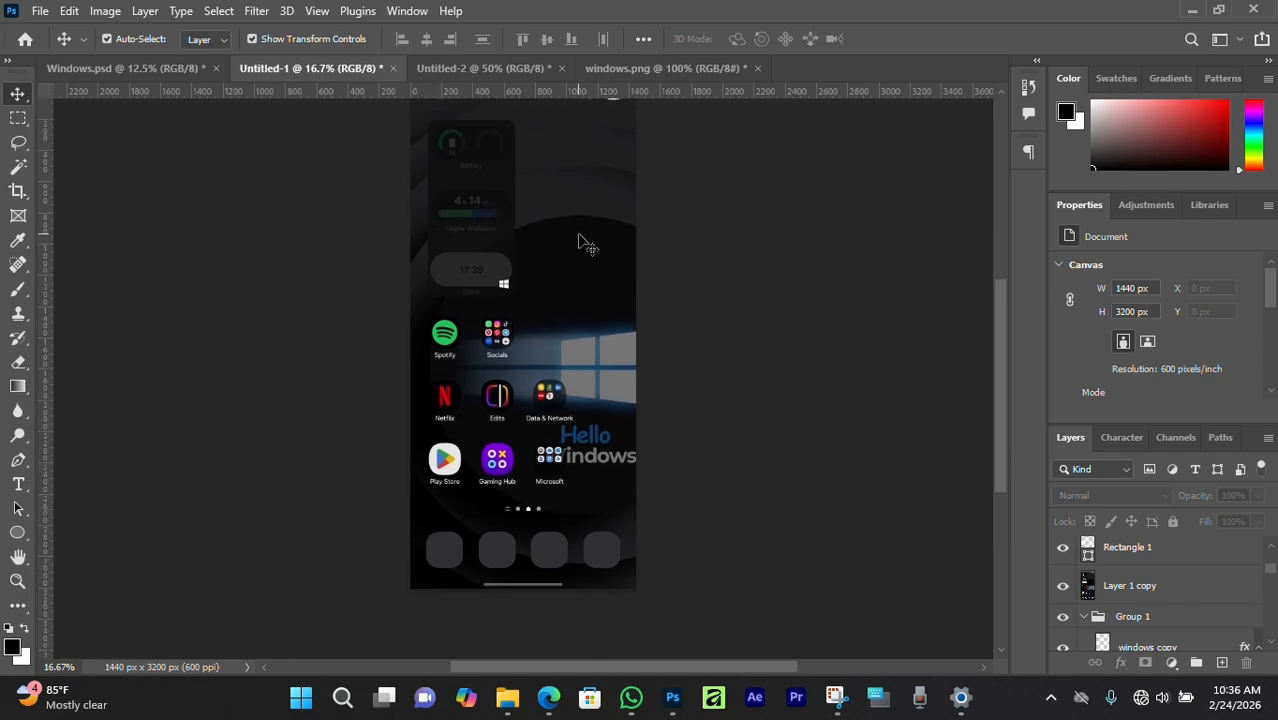
{"action": "scroll", "coordinate": [527, 400], "scroll_direction": "down", "scroll_amount": 1}
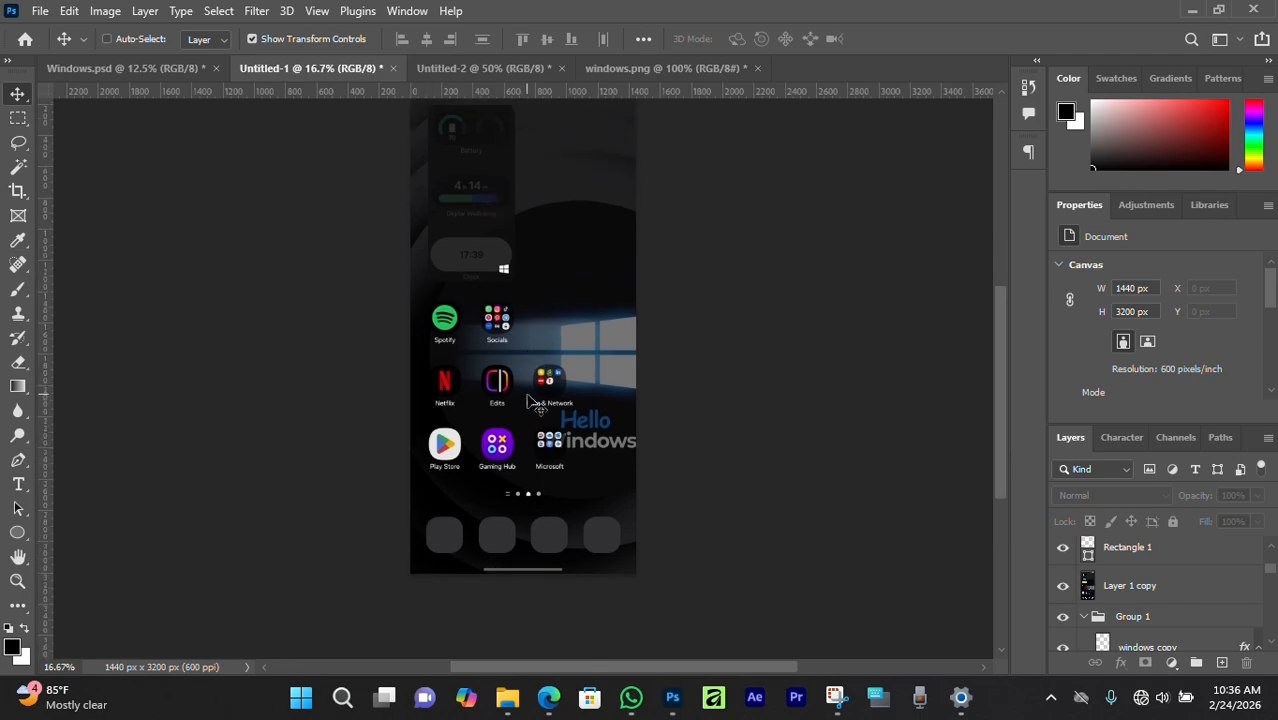
{"action": "key", "text": "ctrl+plus"}
{"action": "key", "text": "ctrl+plus"}
{"action": "scroll", "coordinate": [527, 400], "scroll_direction": "down", "scroll_amount": 3}
{"action": "left_click", "coordinate": [358, 522], "text": "ctrl"}
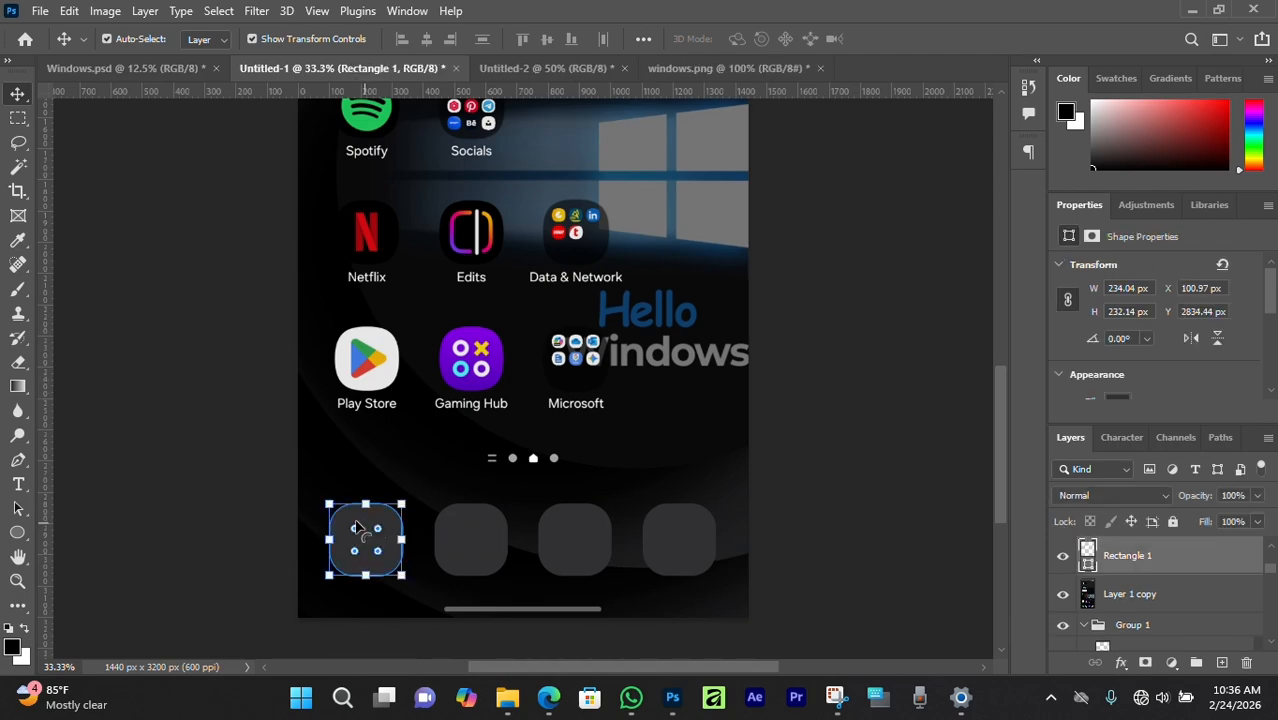
{"action": "left_click", "coordinate": [1063, 555]}
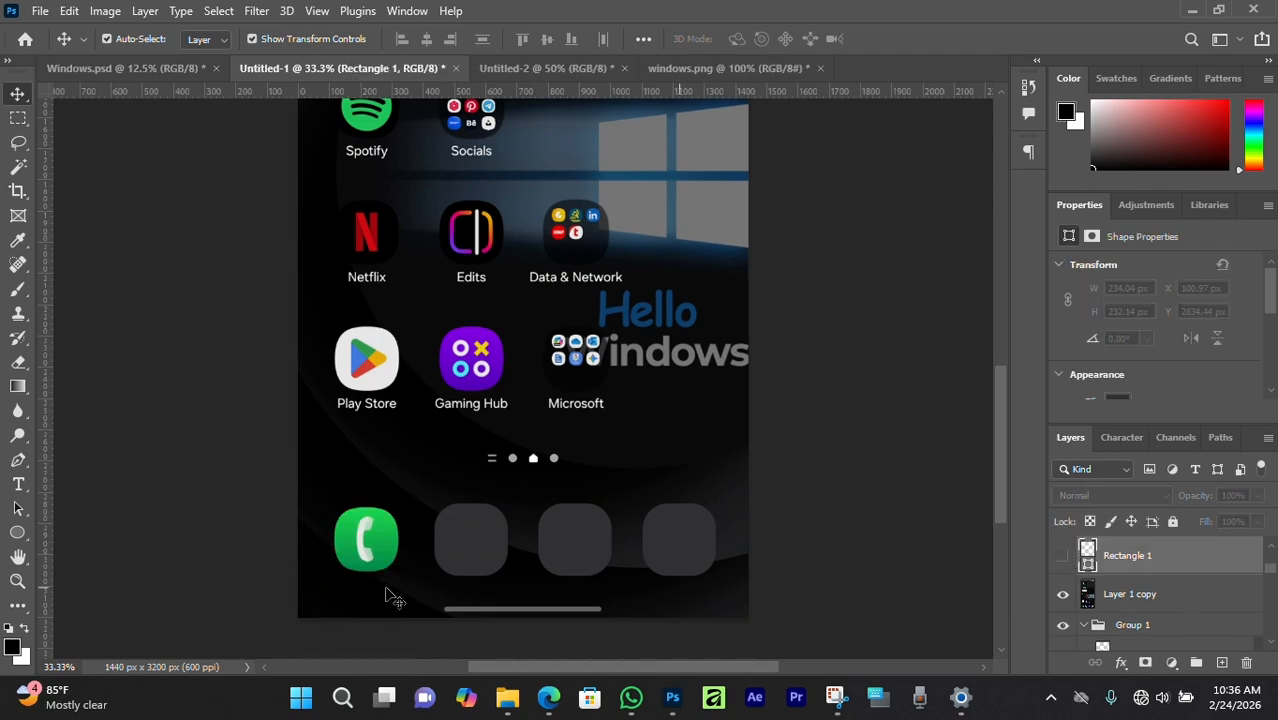
{"action": "scroll", "coordinate": [1072, 570], "scroll_direction": "up", "scroll_amount": 3}
{"action": "left_click", "coordinate": [1063, 622]}
{"action": "left_click", "coordinate": [568, 541]}
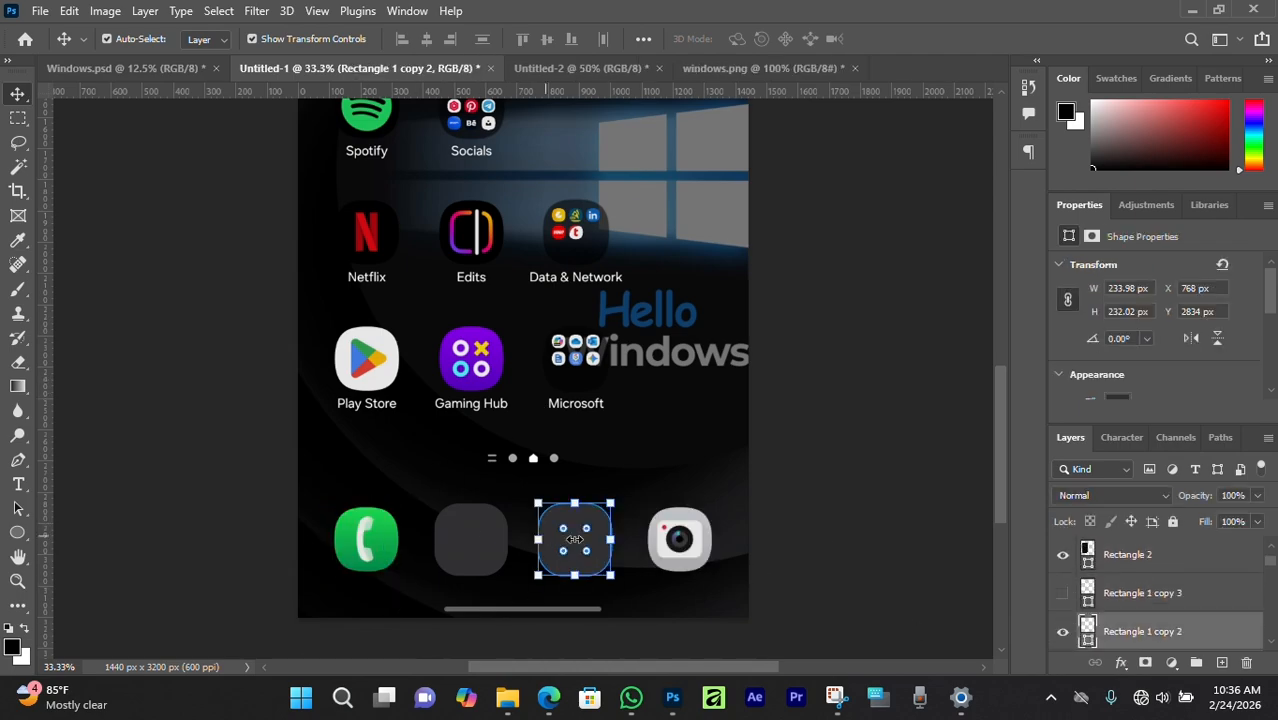
{"action": "left_click", "coordinate": [1063, 633]}
Delete the grey square over Messages and re-show the placeholder in the third dock slot.
{"action": "left_click", "coordinate": [478, 520], "text": "ctrl"}
{"action": "key", "text": "Delete"}
{"action": "scroll", "coordinate": [374, 510], "scroll_direction": "down", "scroll_amount": 1}
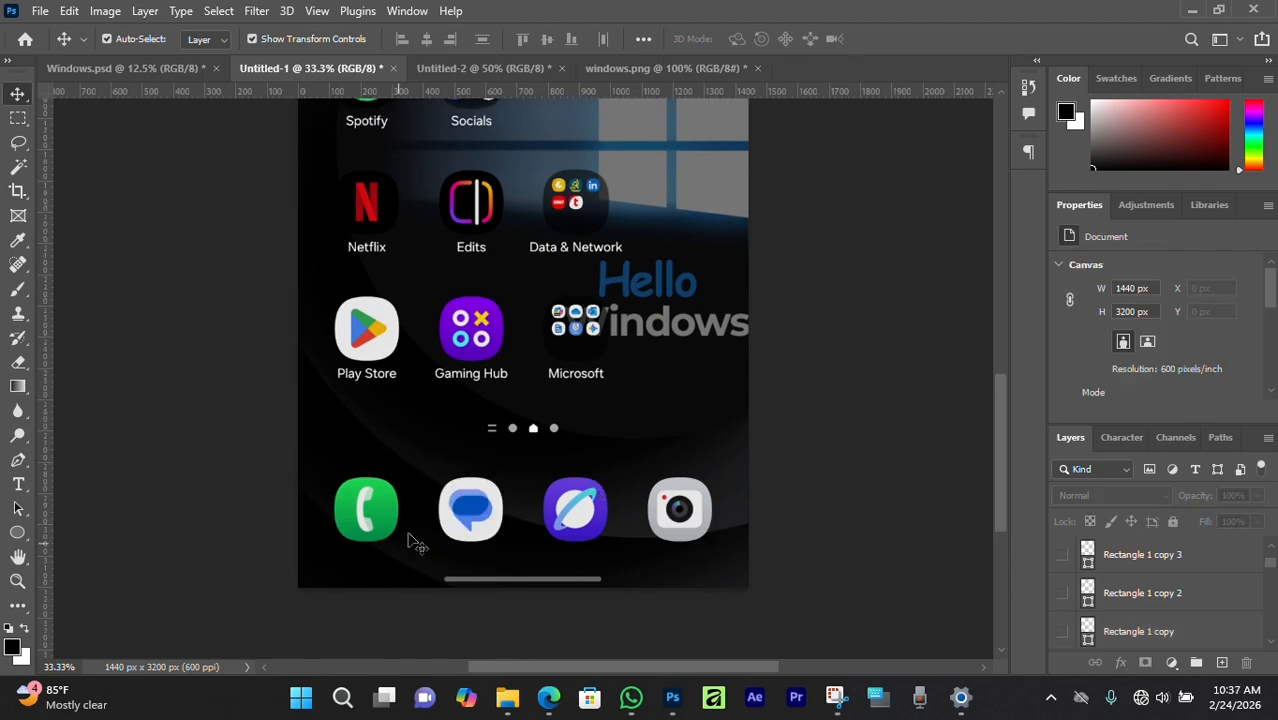
{"action": "left_click", "coordinate": [1065, 597]}
{"action": "left_click", "coordinate": [577, 518]}
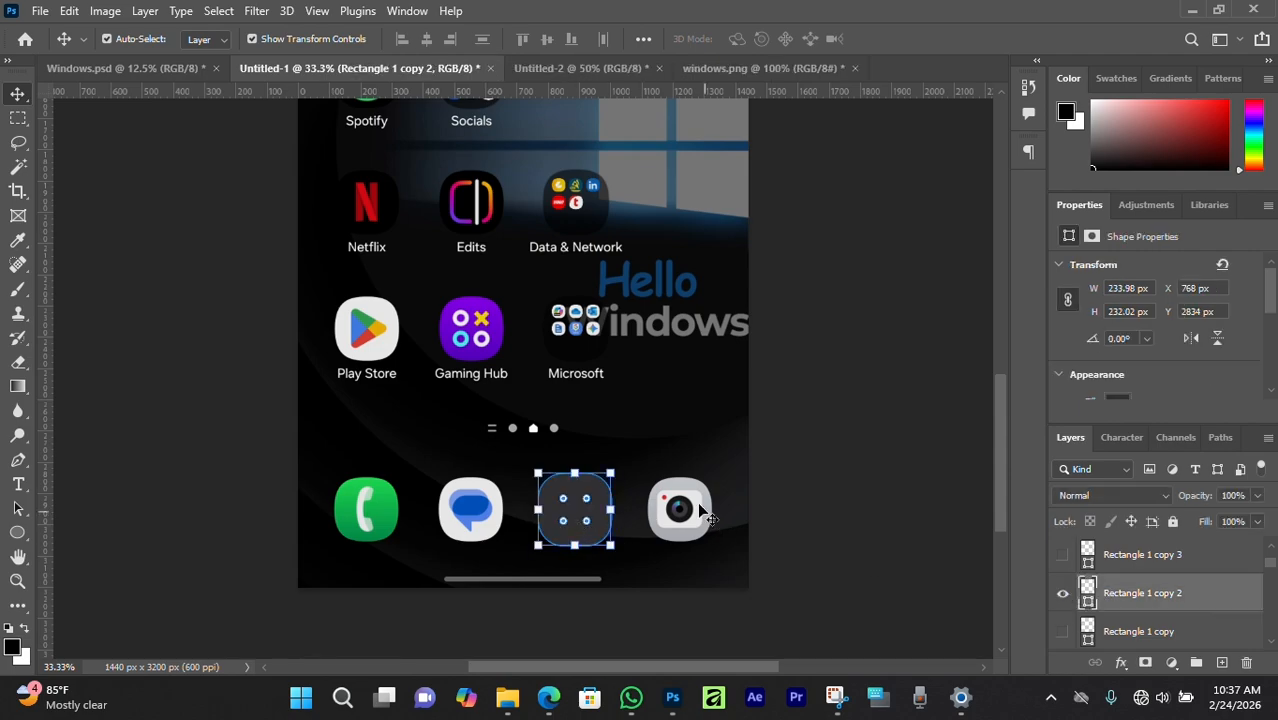
{"action": "left_click", "coordinate": [82, 563]}
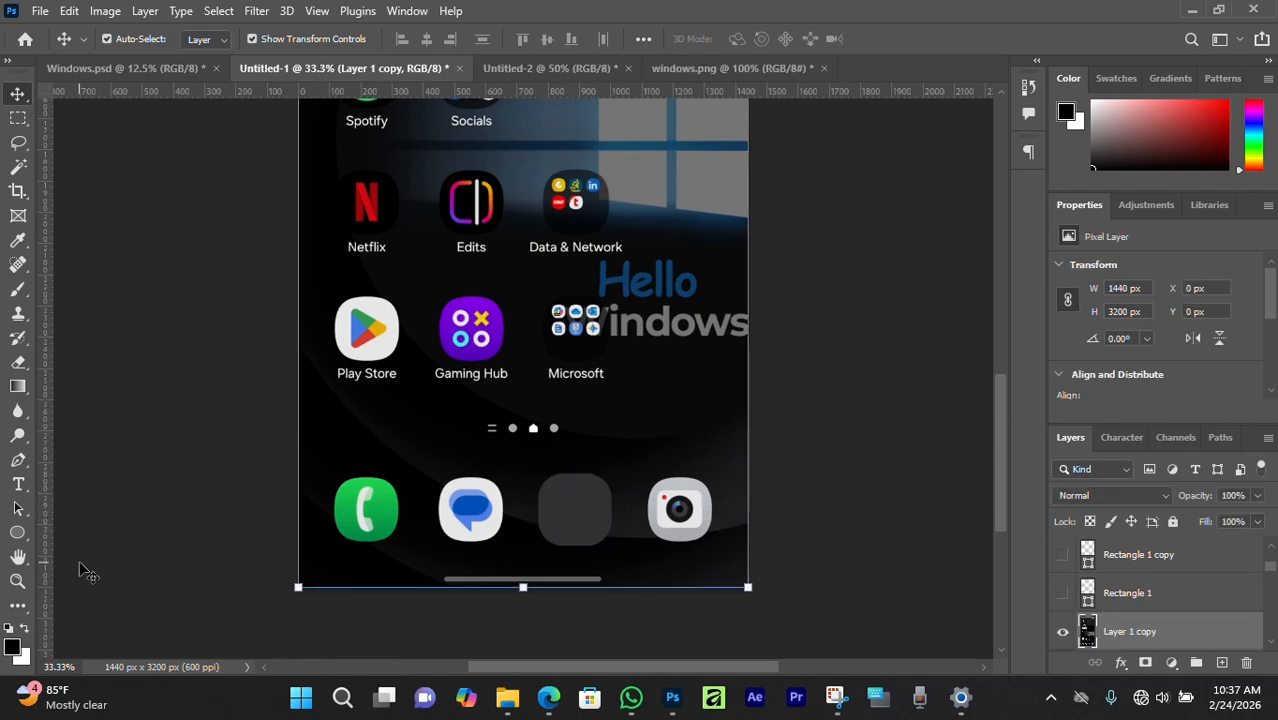
{"action": "left_click", "coordinate": [543, 535]}
Draw a rectangle above the dock with the Rectangle Tool and round its corners.
{"action": "left_click", "coordinate": [18, 533]}
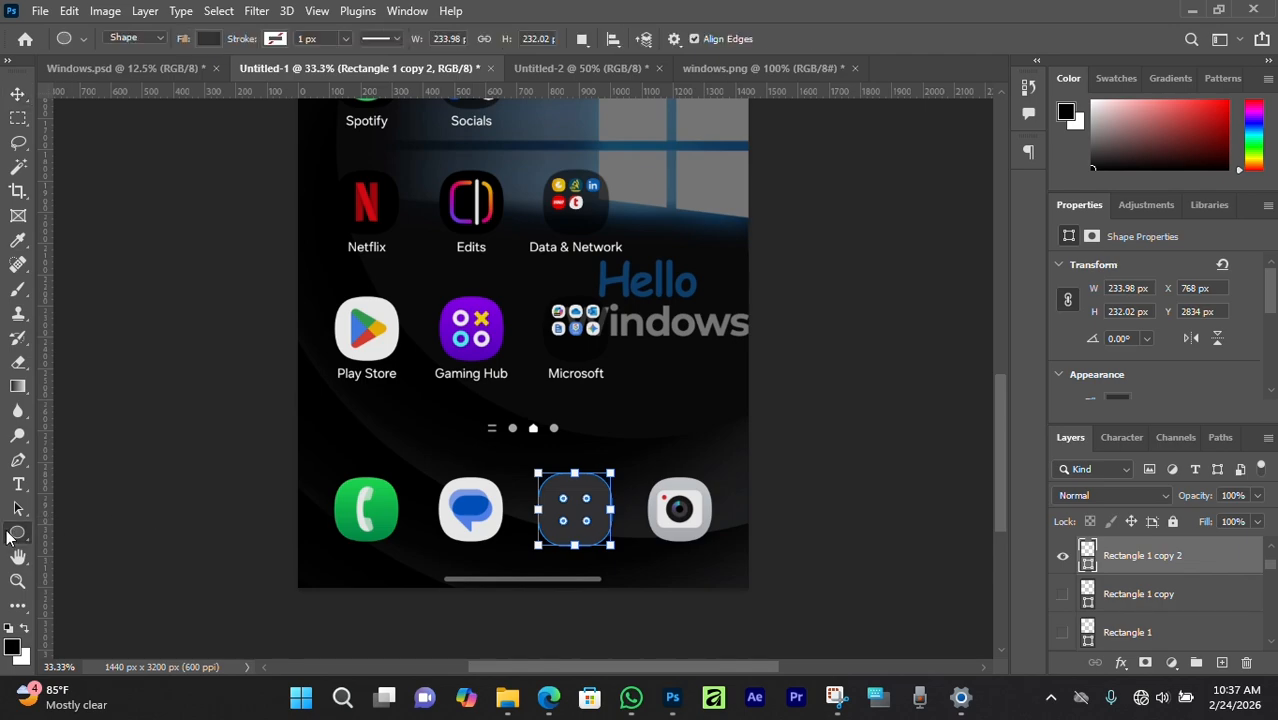
{"action": "left_click", "coordinate": [100, 539]}
{"action": "left_click_drag", "start_coordinate": [323, 370], "coordinate": [418, 457]}
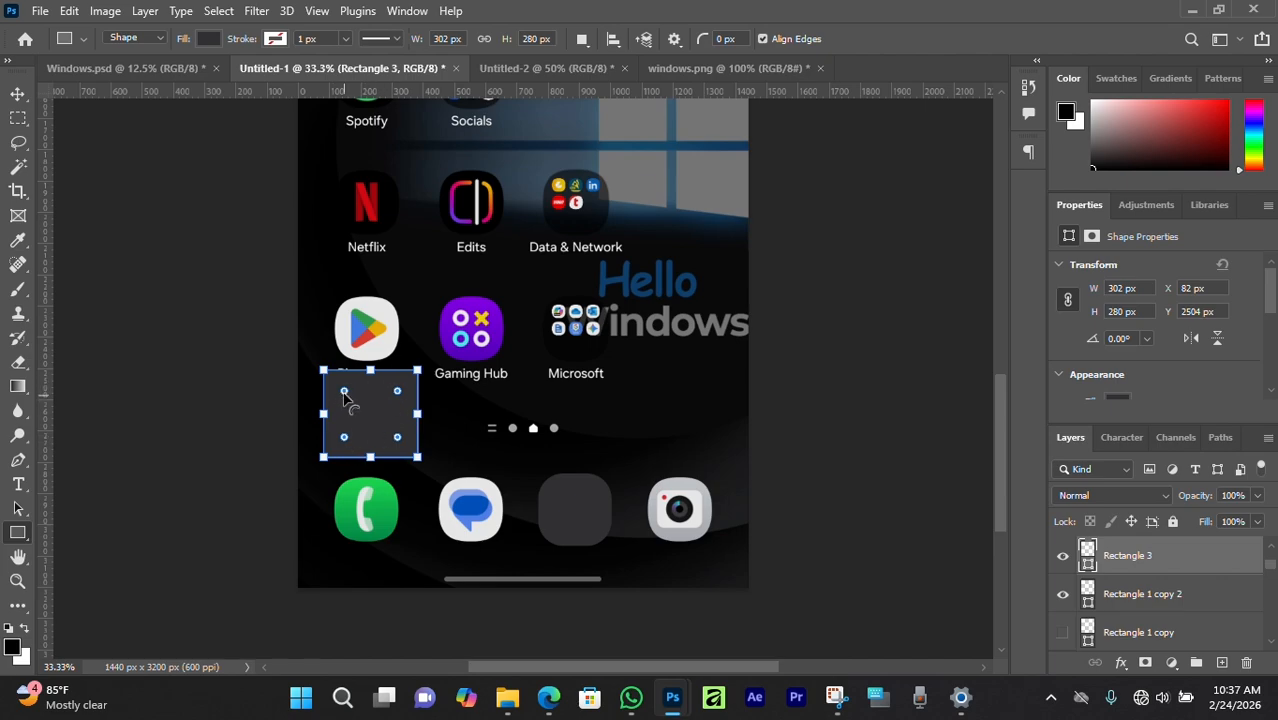
{"action": "mouse_move", "coordinate": [346, 390]}
{"action": "left_mouse_down"}
{"action": "mouse_move", "coordinate": [361, 406]}
{"action": "mouse_move", "coordinate": [353, 391]}
{"action": "left_mouse_up"}
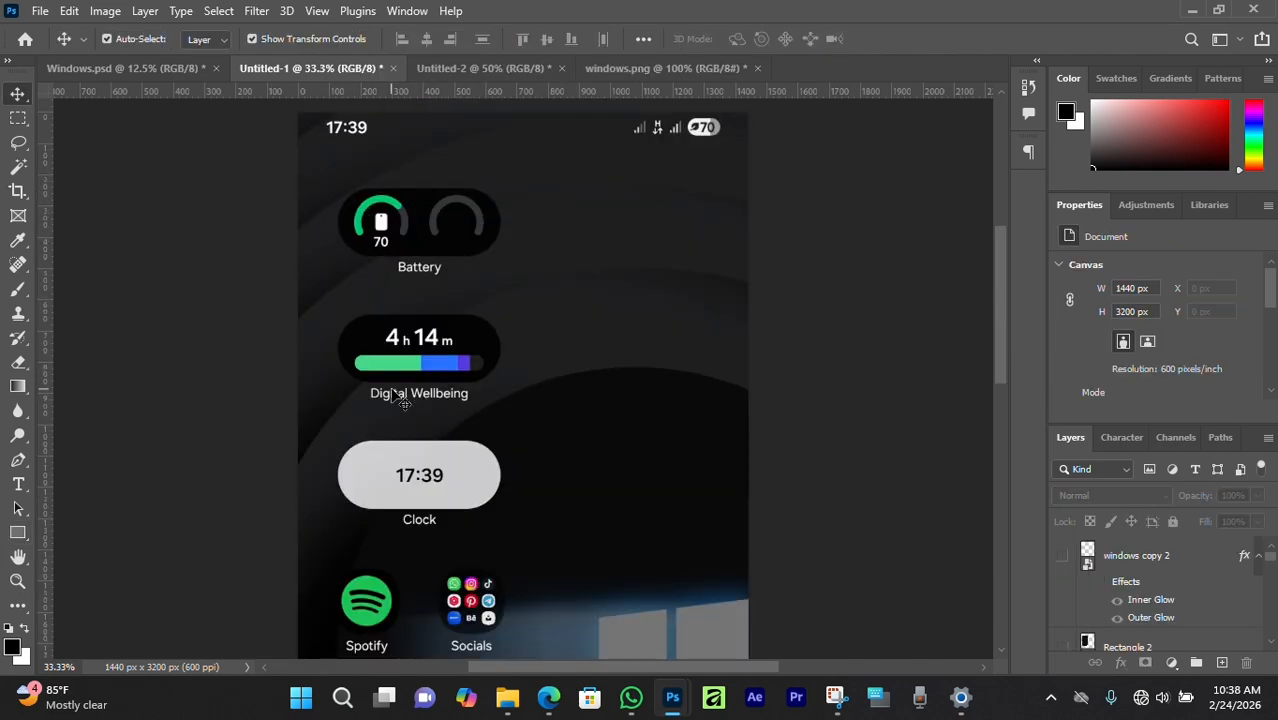
Show the small Windows logo layer (windows copy 2) on the panel.
{"action": "scroll", "coordinate": [458, 474], "scroll_direction": "down", "scroll_amount": 1}
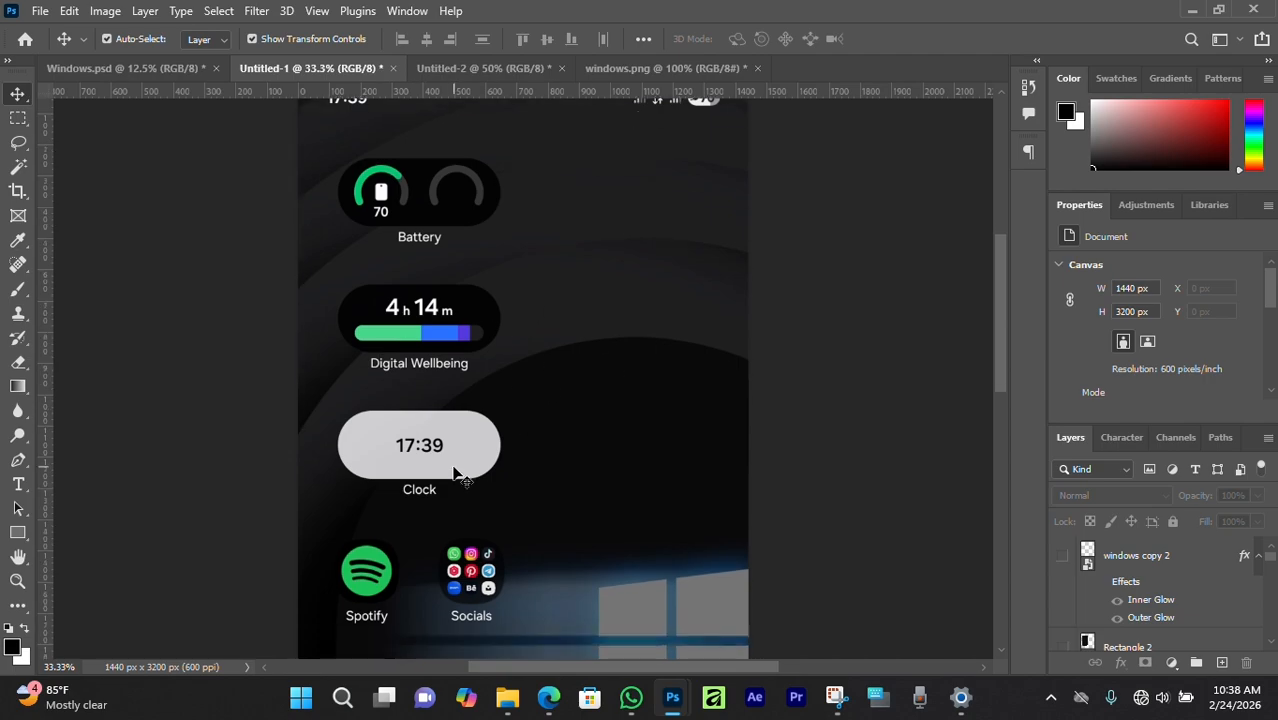
{"action": "scroll", "coordinate": [456, 419], "scroll_direction": "down", "scroll_amount": 1}
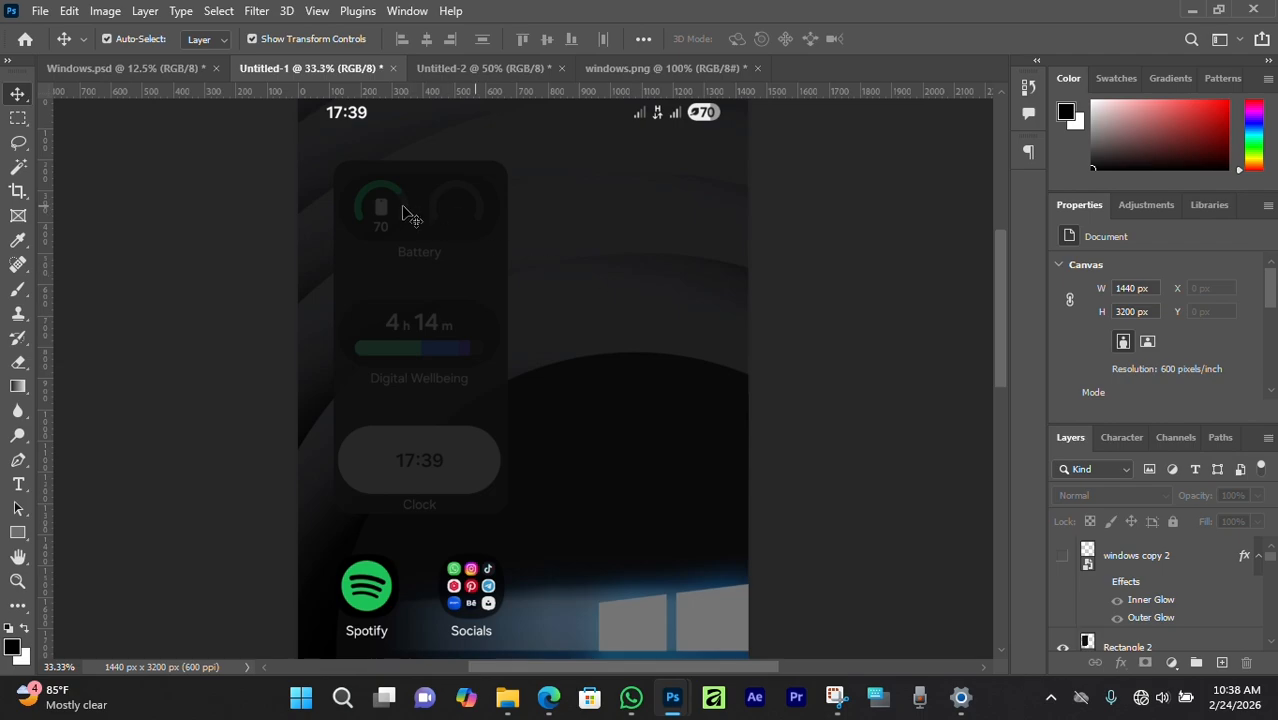
{"action": "scroll", "coordinate": [430, 318], "scroll_direction": "down", "scroll_amount": 2}
{"action": "scroll", "coordinate": [430, 318], "scroll_direction": "down", "scroll_amount": 2}
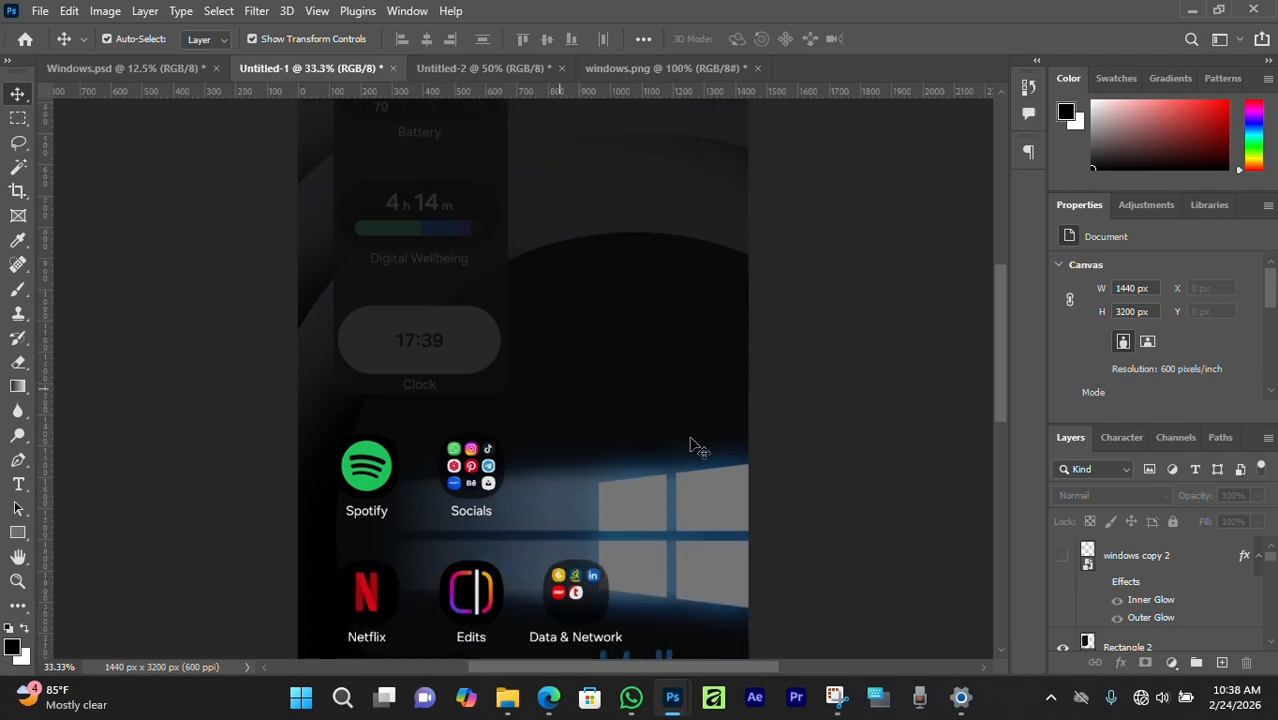
{"action": "left_click", "coordinate": [1065, 558]}
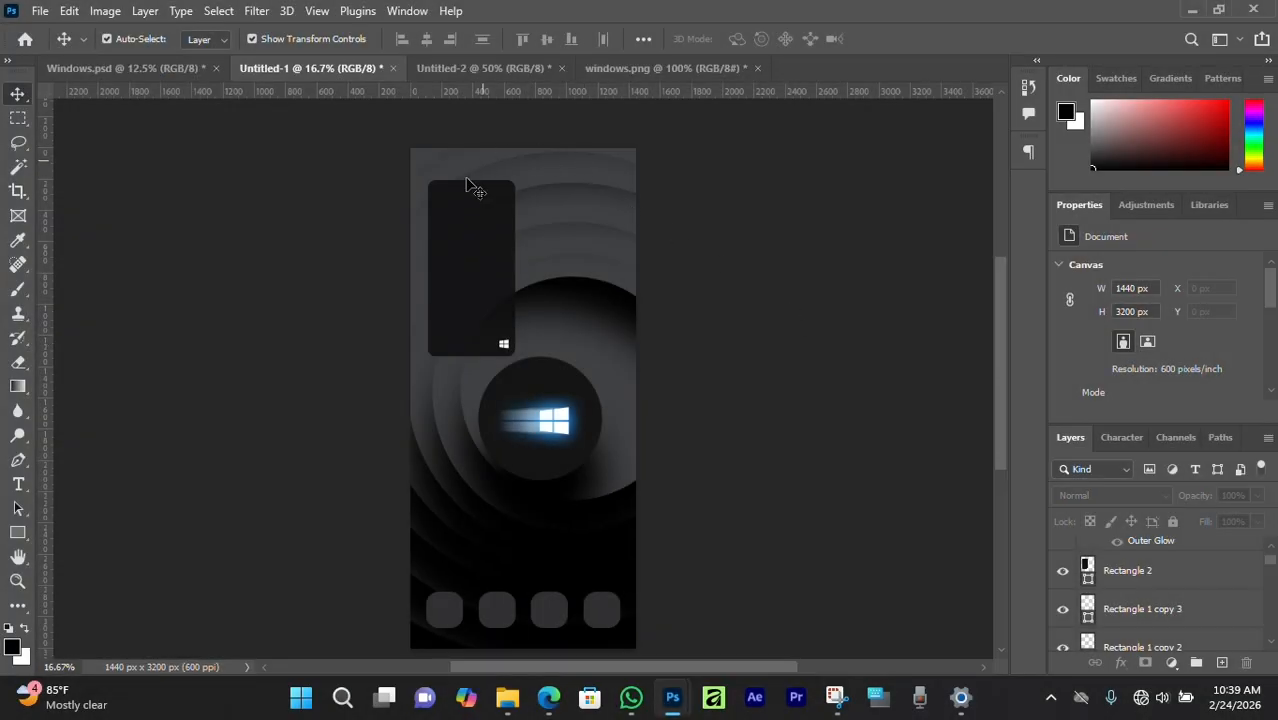
In the Untitled-2 desktop wallpaper, zoom out and marquee-select the concentric ring layers.
{"action": "left_click", "coordinate": [476, 70]}
{"action": "key", "text": "ctrl+minus"}
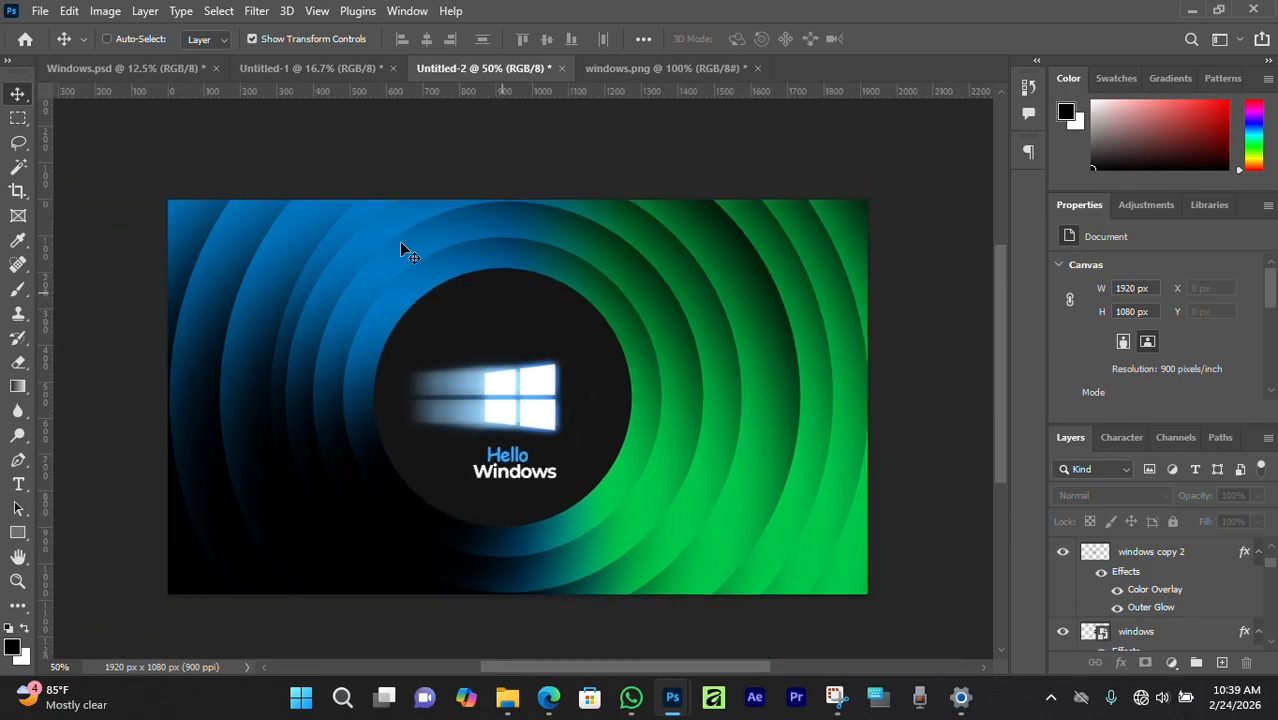
{"action": "left_click_drag", "start_coordinate": [72, 108], "coordinate": [498, 351]}
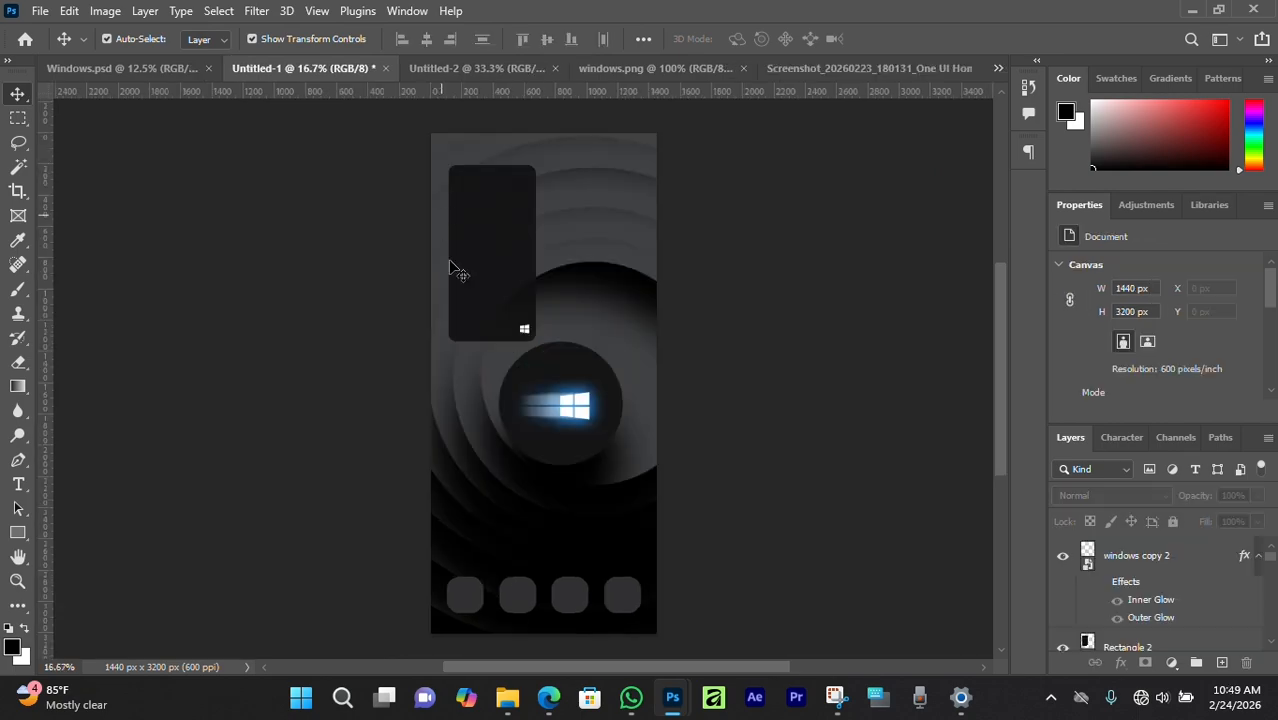
View the 720×1600 One UI Home screenshot with the ring wallpaper behind its icons.
{"action": "left_click", "coordinate": [797, 68]}
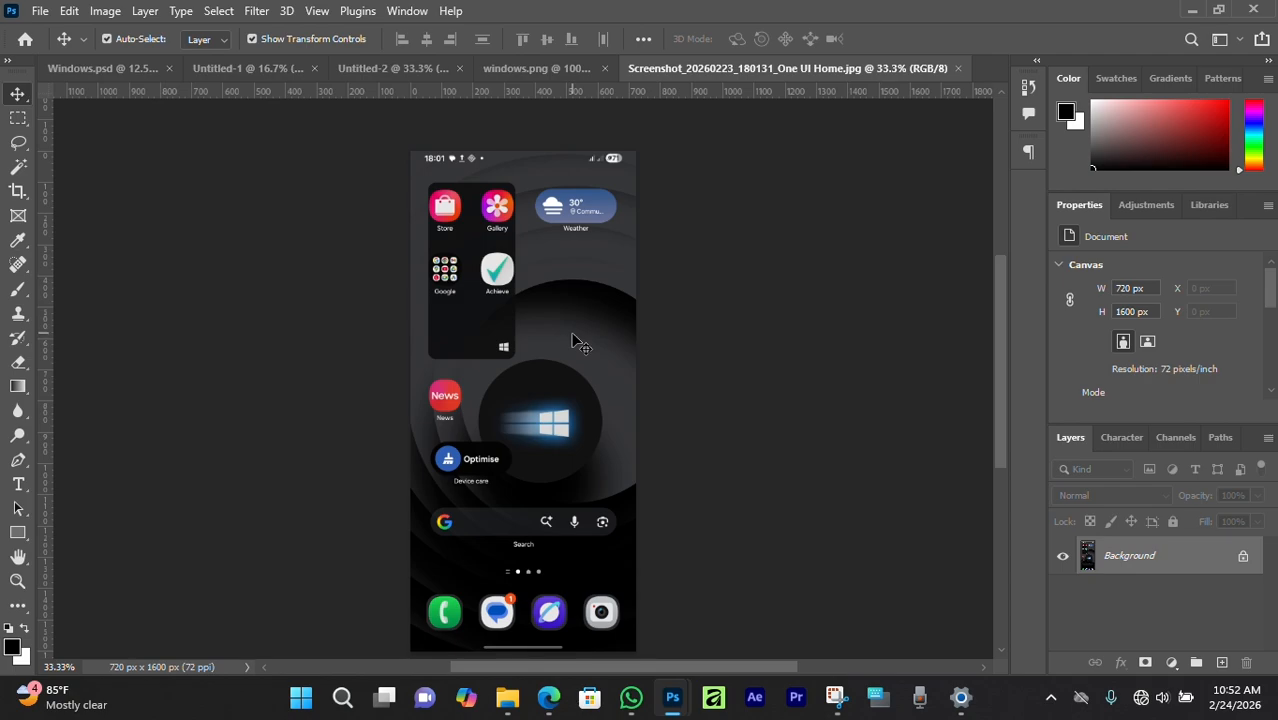
{"action": "scroll", "coordinate": [530, 335], "scroll_direction": "down", "scroll_amount": 1}
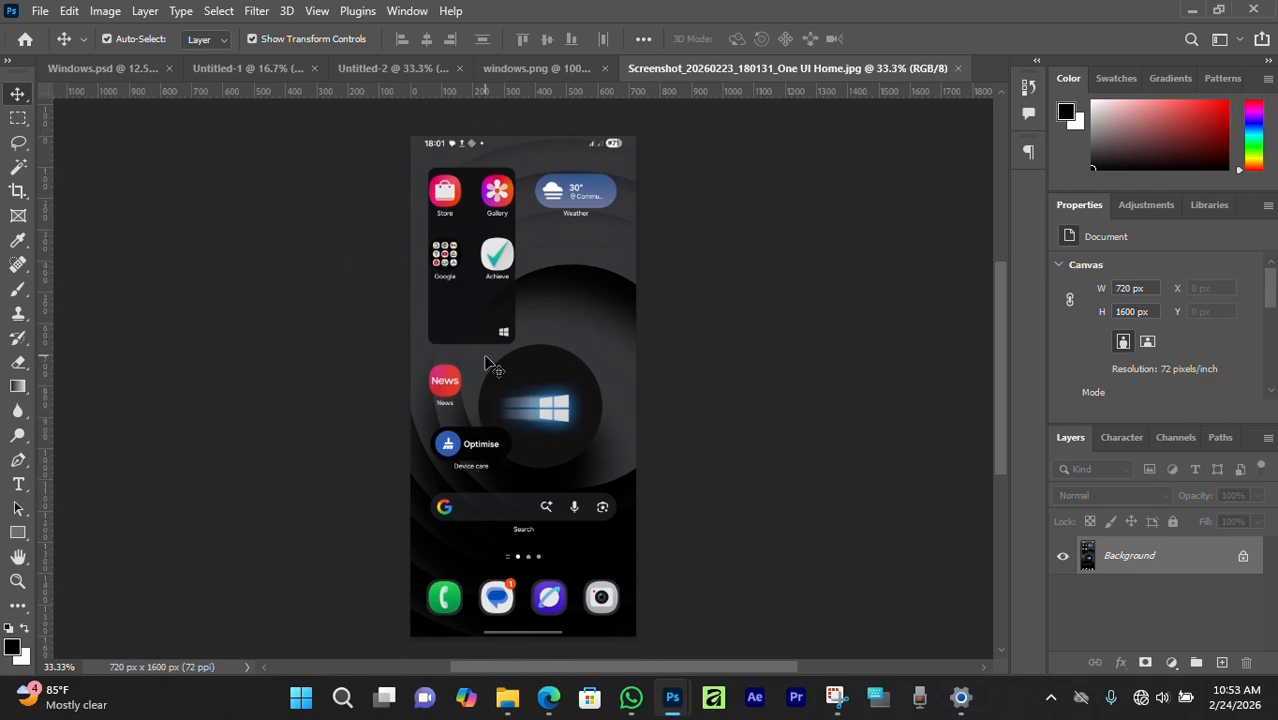